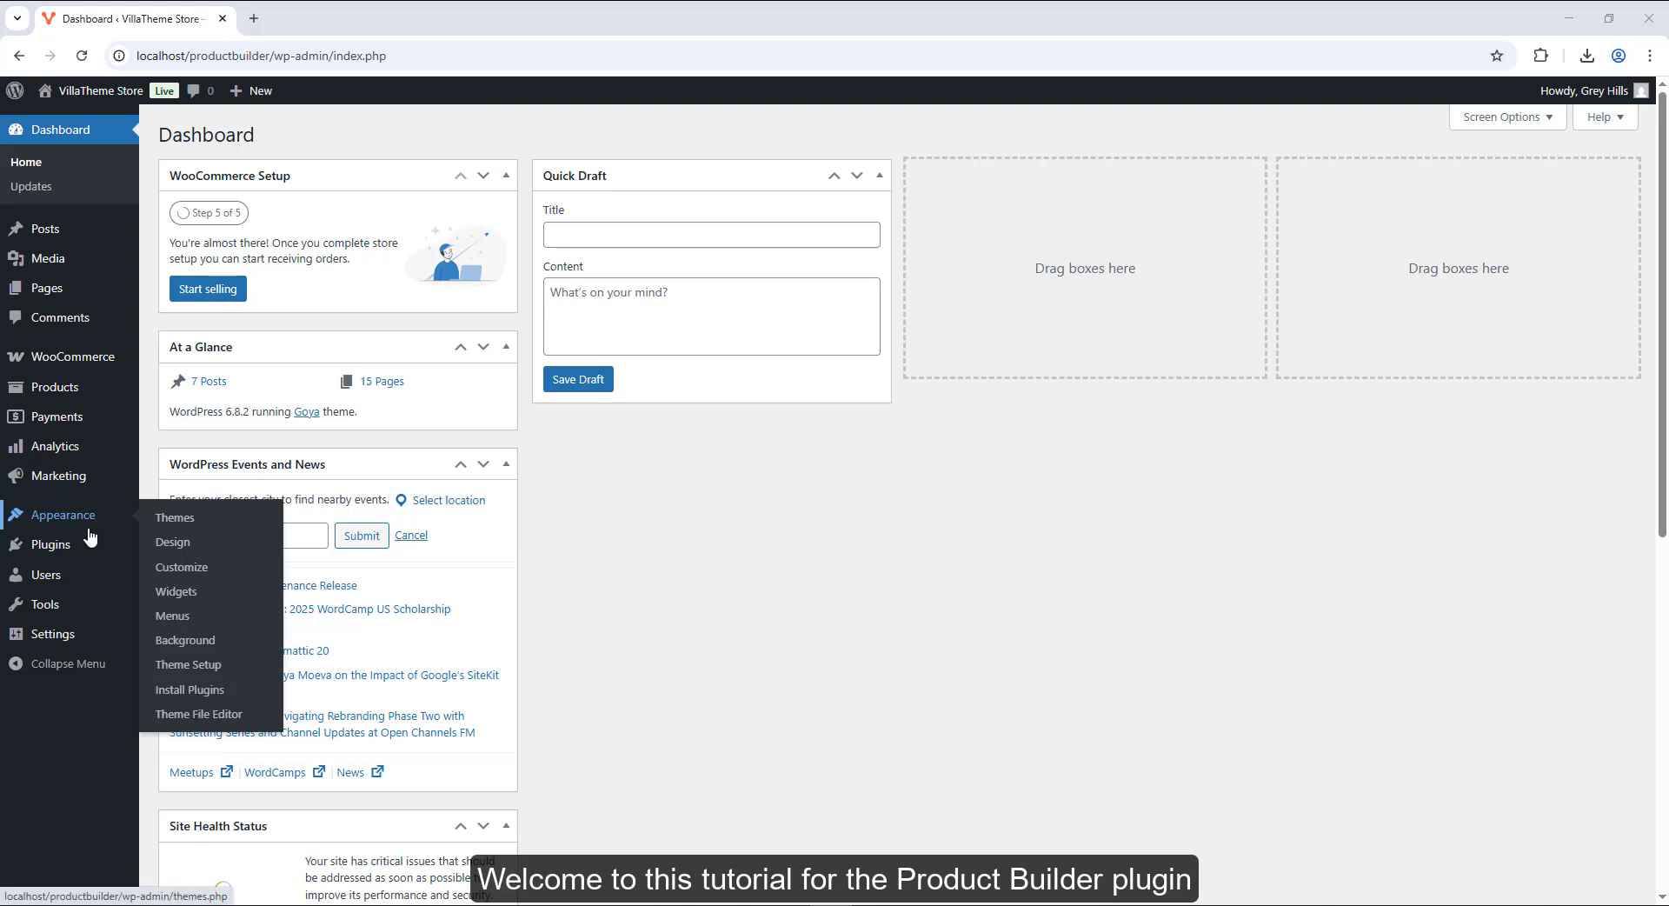
# Install the plugin from the woocommerce-product-builder.zip file in Downloads and activate it
pyautogui.moveTo(87, 546)
pyautogui.click(167, 581)
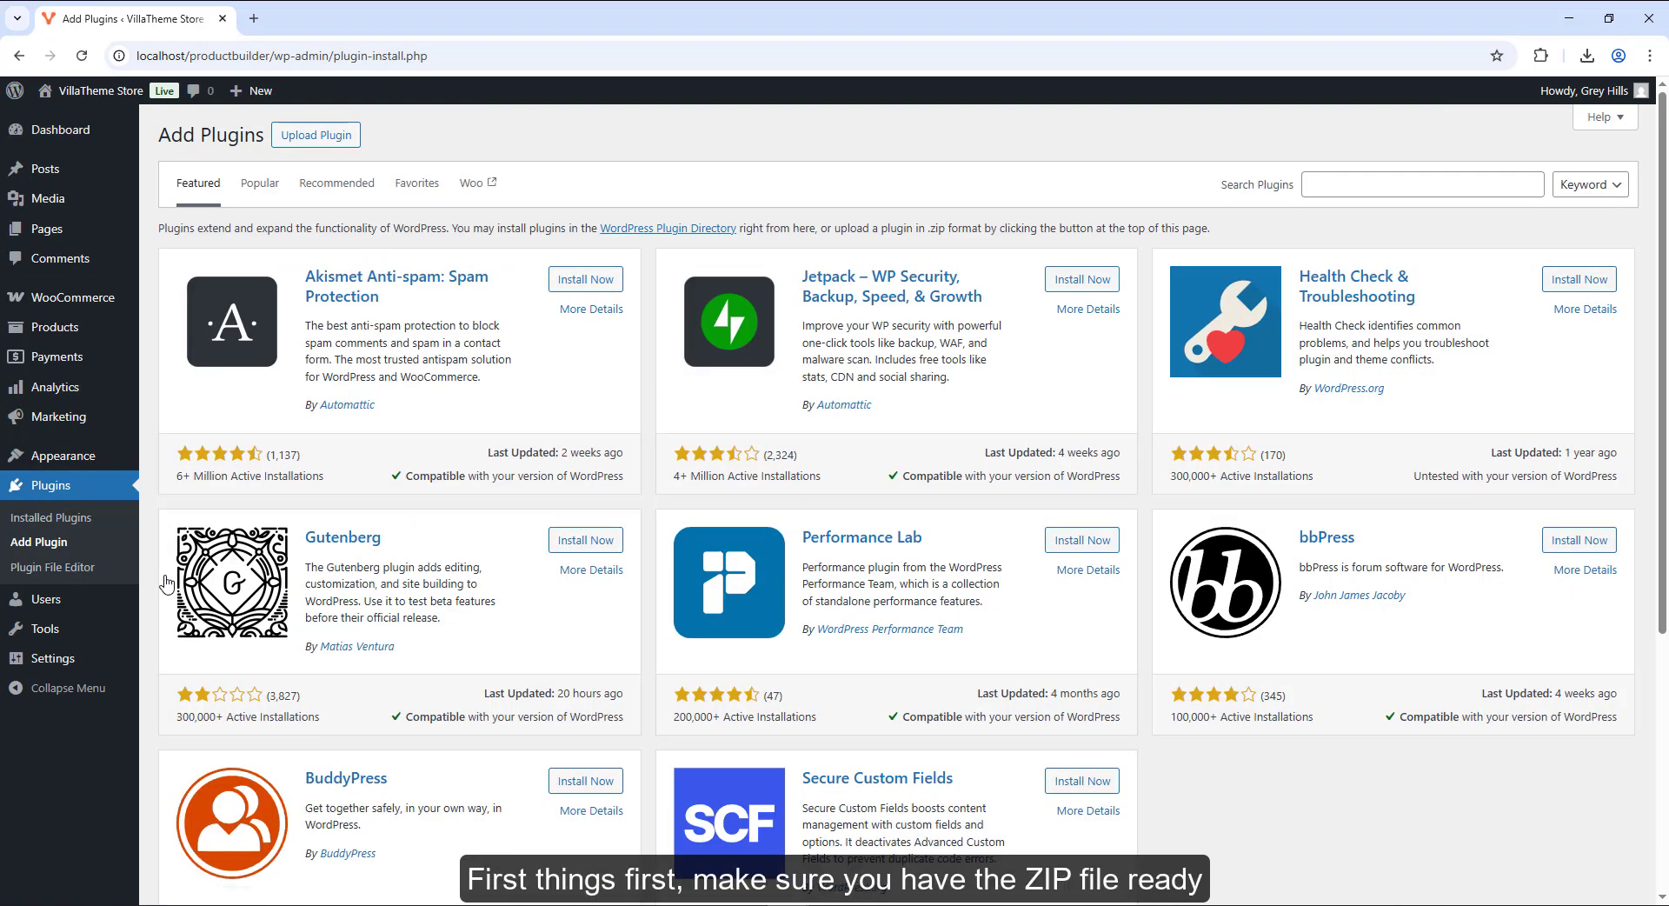
pyautogui.click(300, 135)
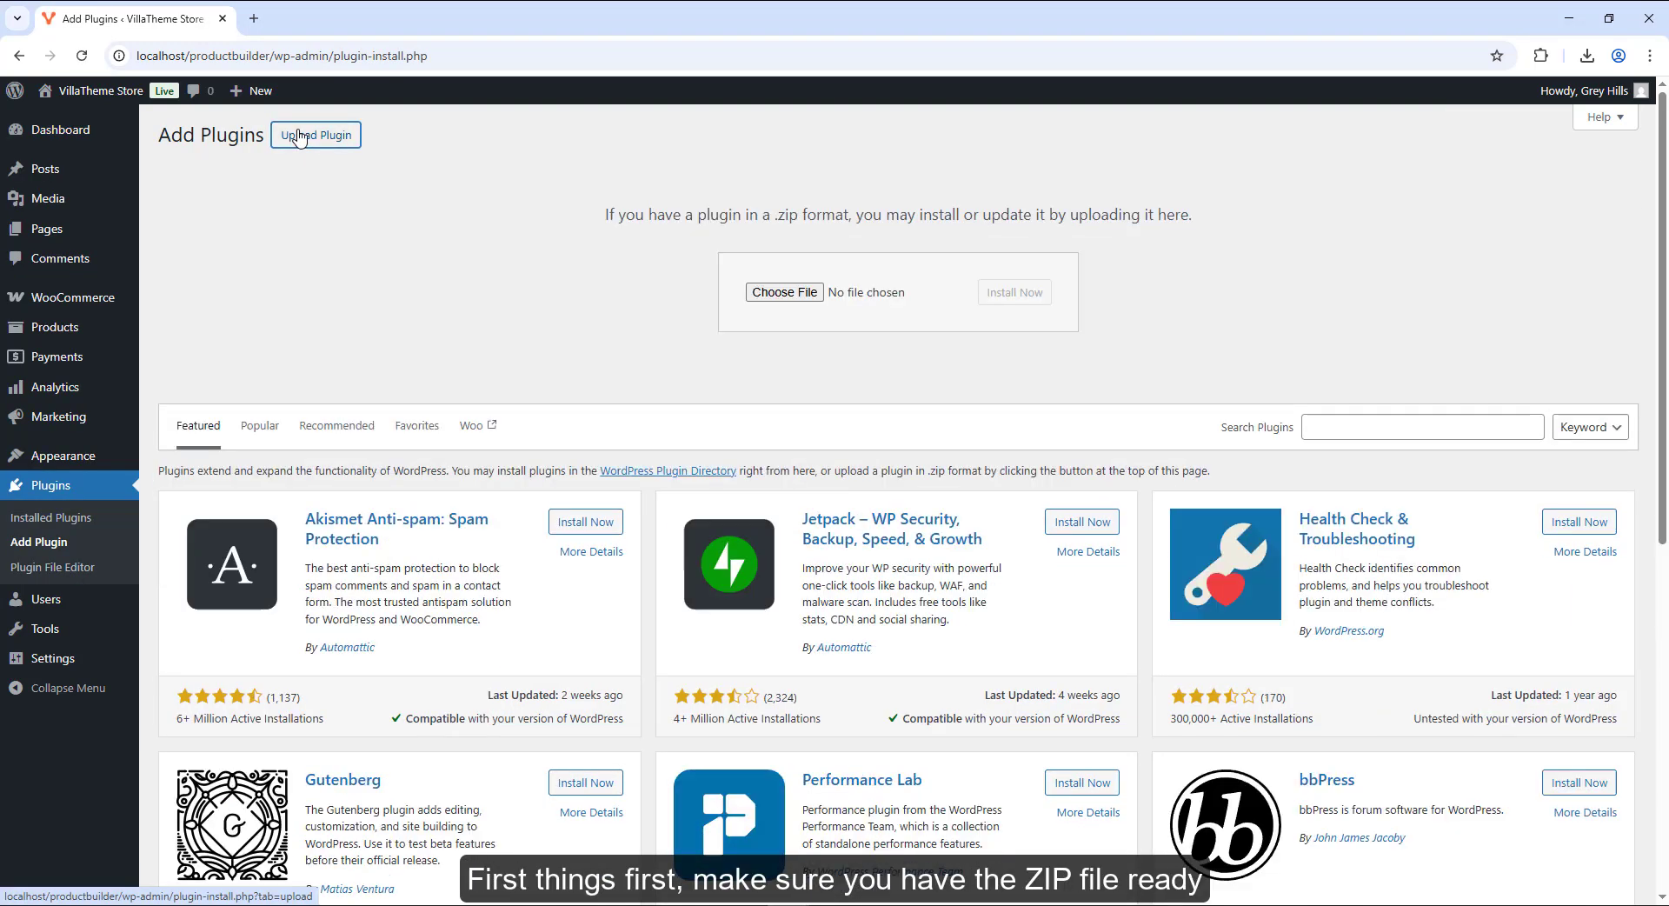
pyautogui.click(765, 294)
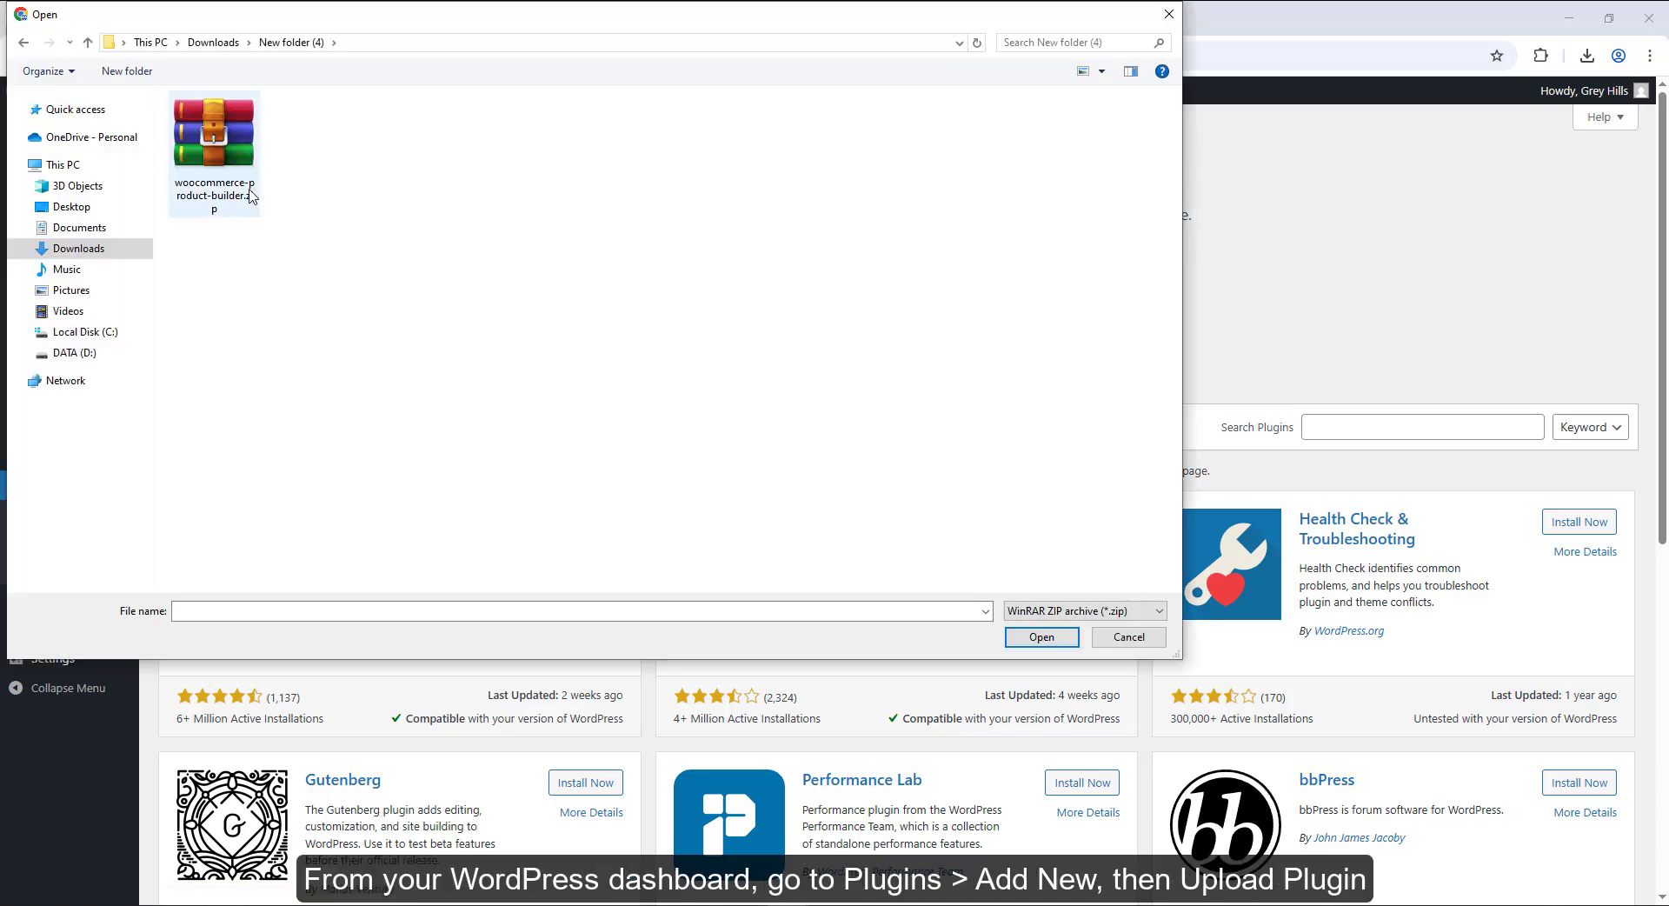
pyautogui.doubleClick(248, 193)
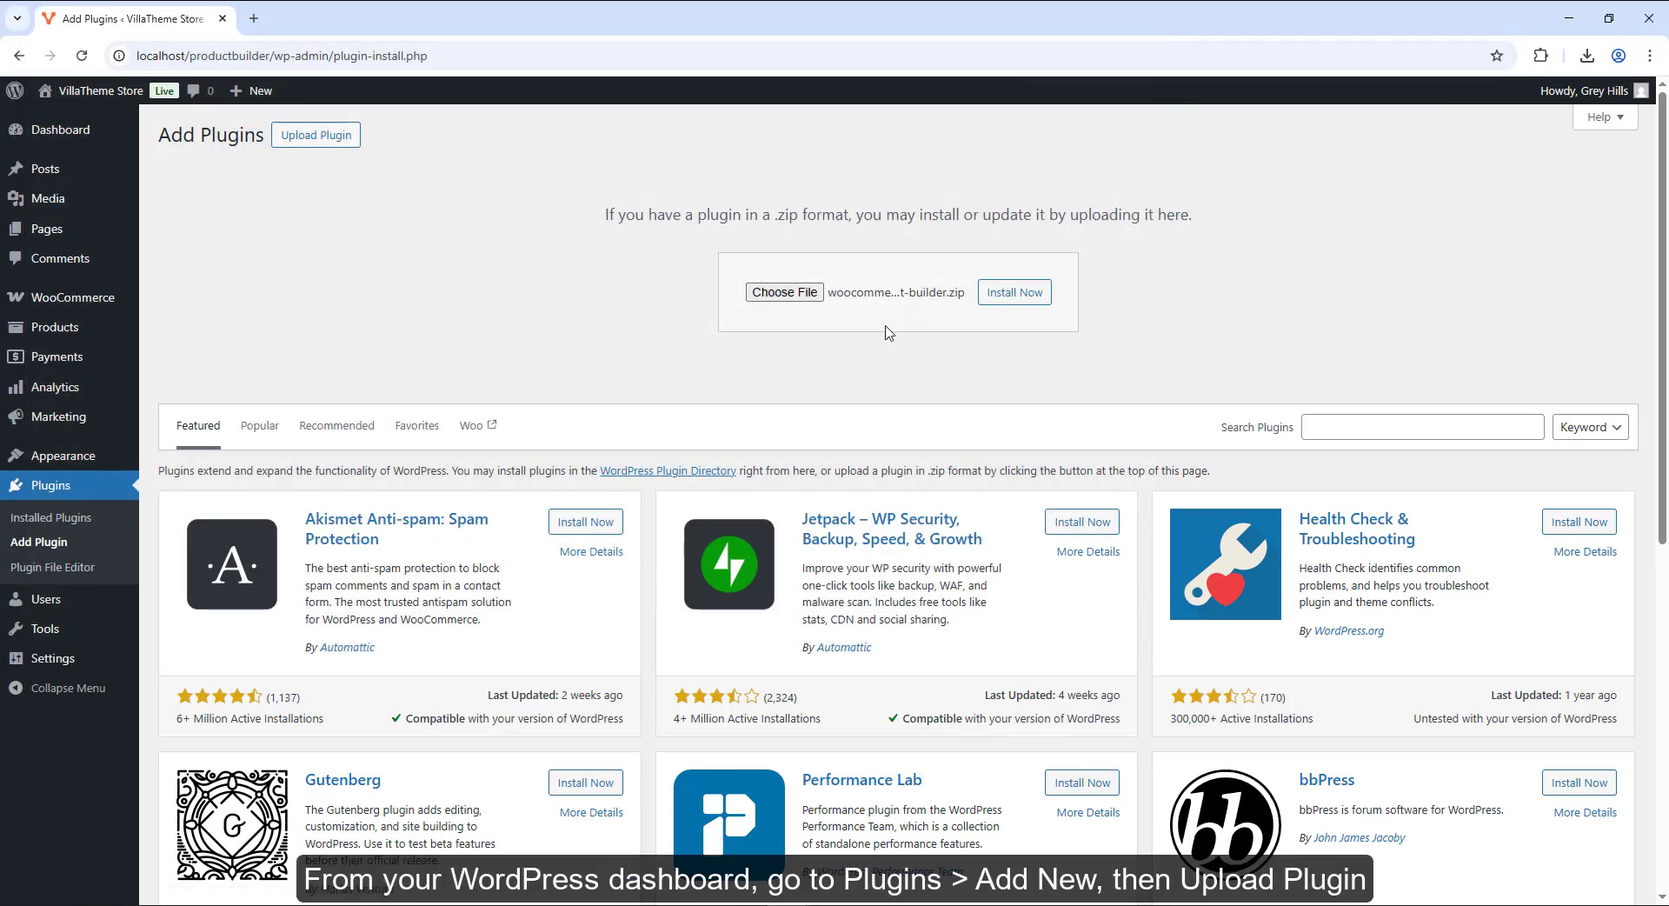
pyautogui.click(1030, 297)
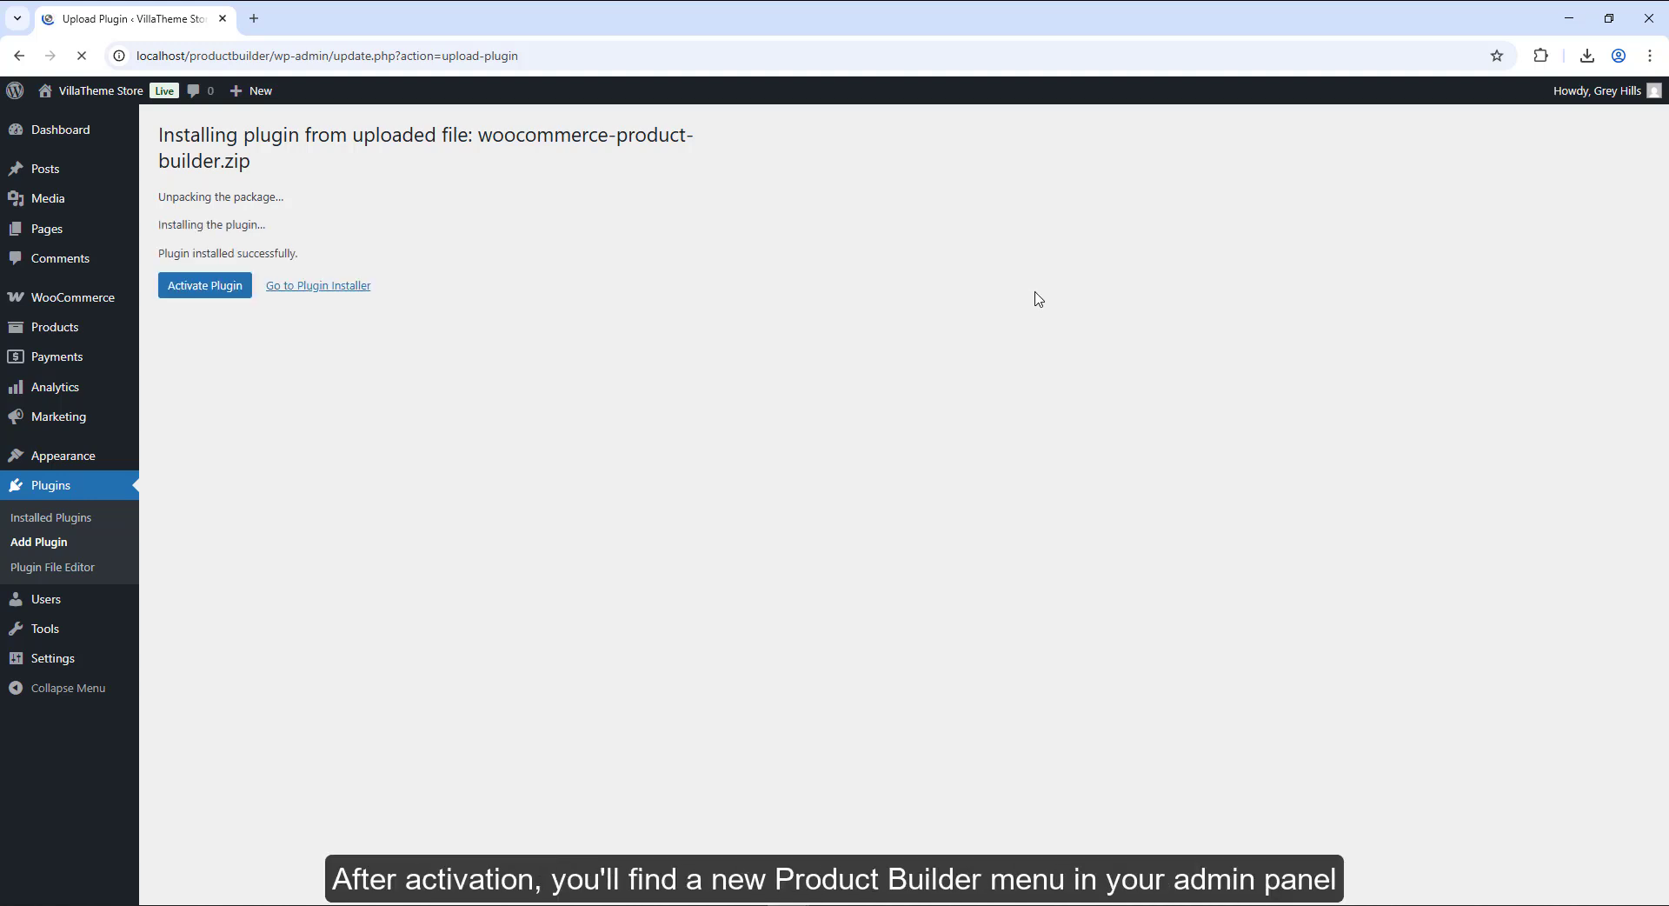
pyautogui.click(235, 287)
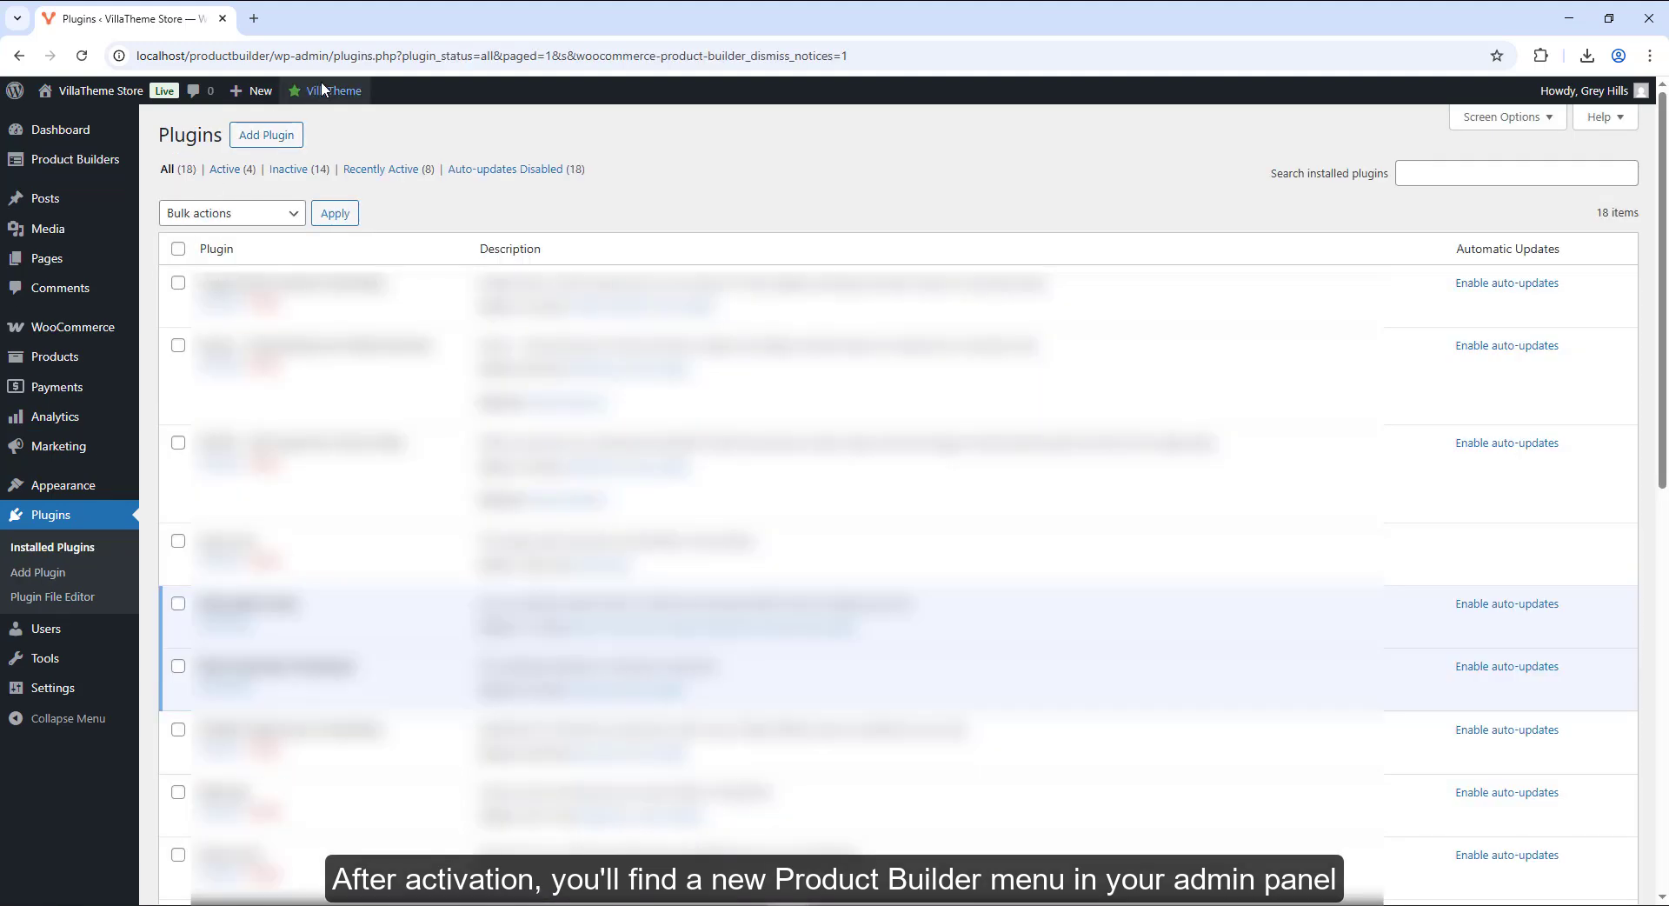
# Start a new product builder and set the orange V logo from the media library as the first step's icon
pyautogui.moveTo(324, 92)
pyautogui.click(325, 122)
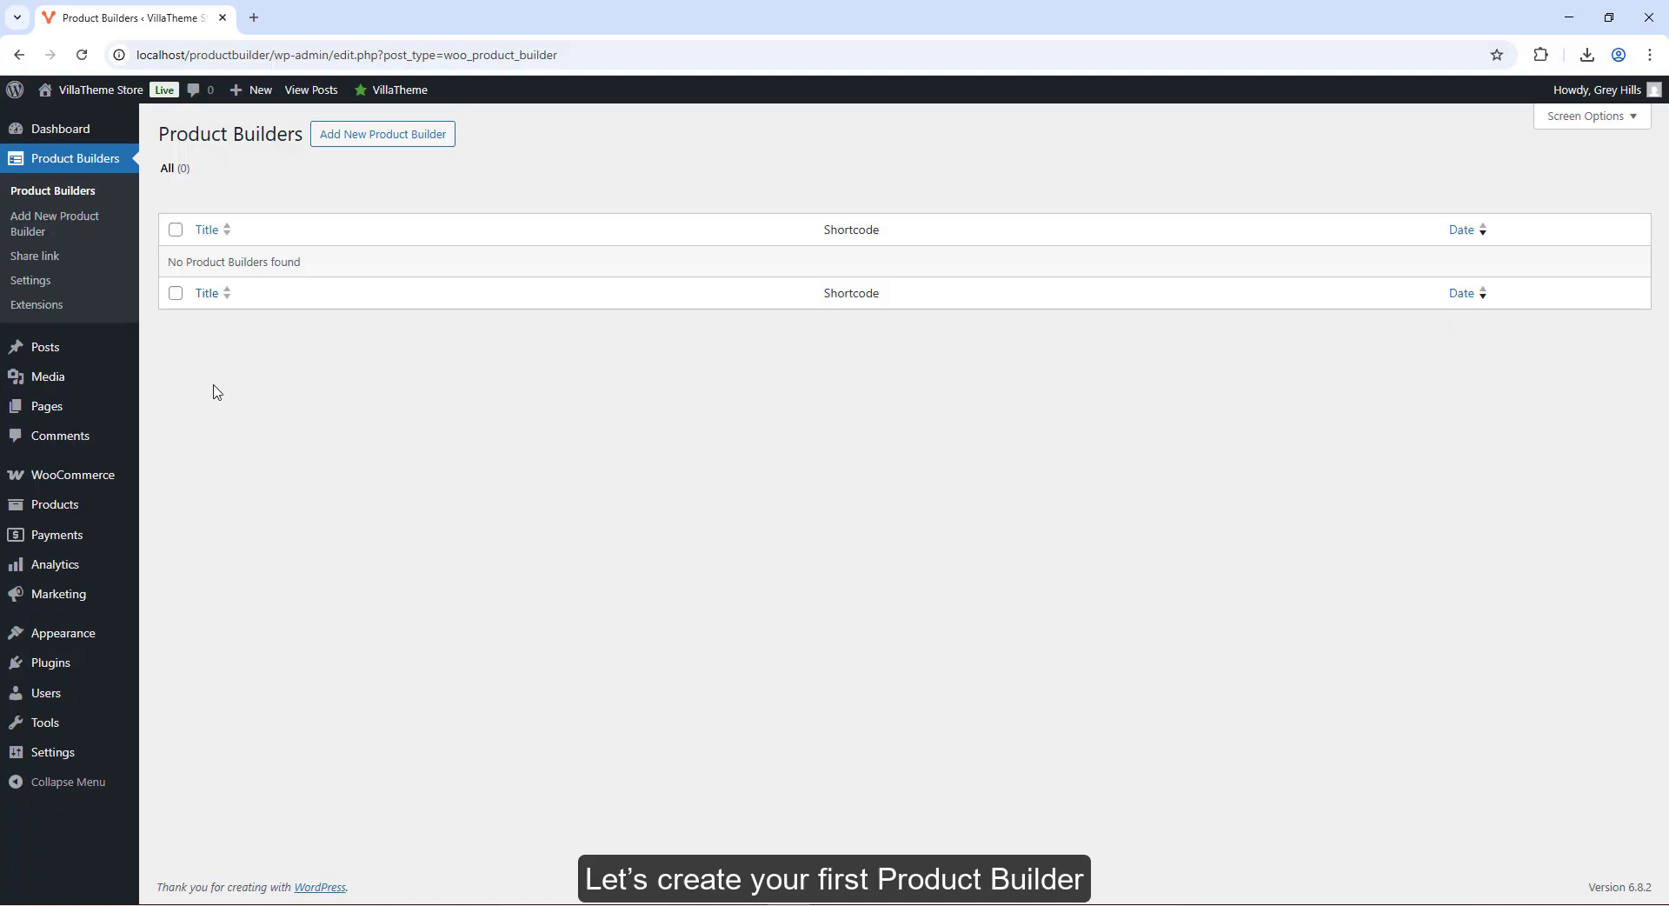
pyautogui.click(396, 135)
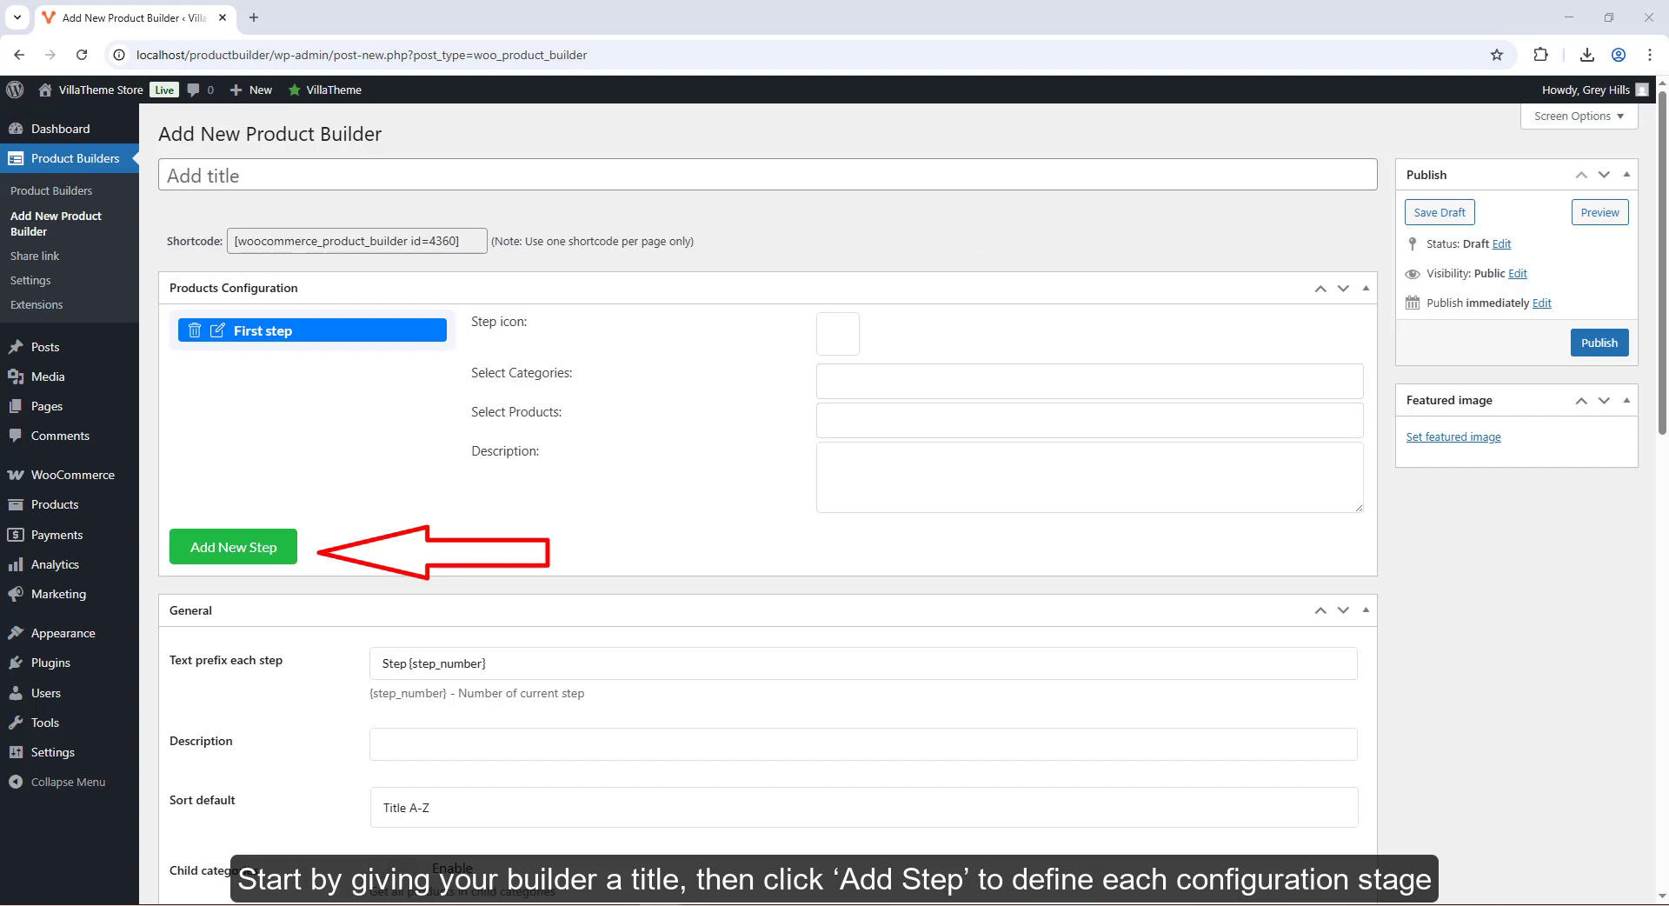
pyautogui.click(842, 337)
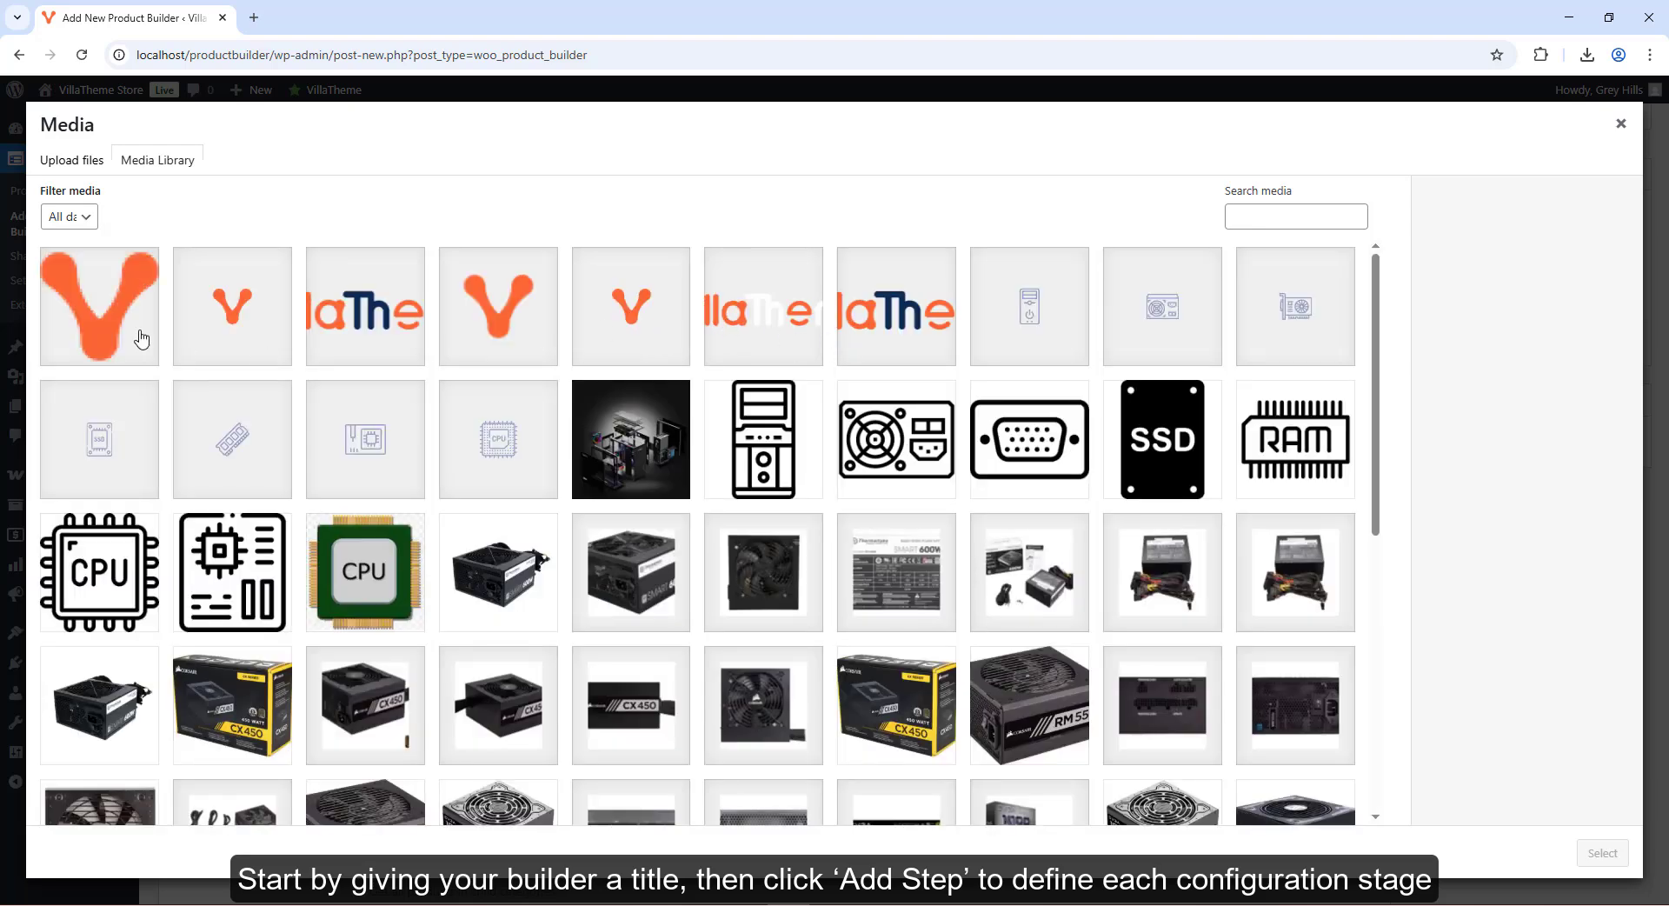
pyautogui.click(139, 335)
pyautogui.click(1601, 853)
# Assign the Power Supply, CPU and Mainboard categories to the first step
pyautogui.click(863, 369)
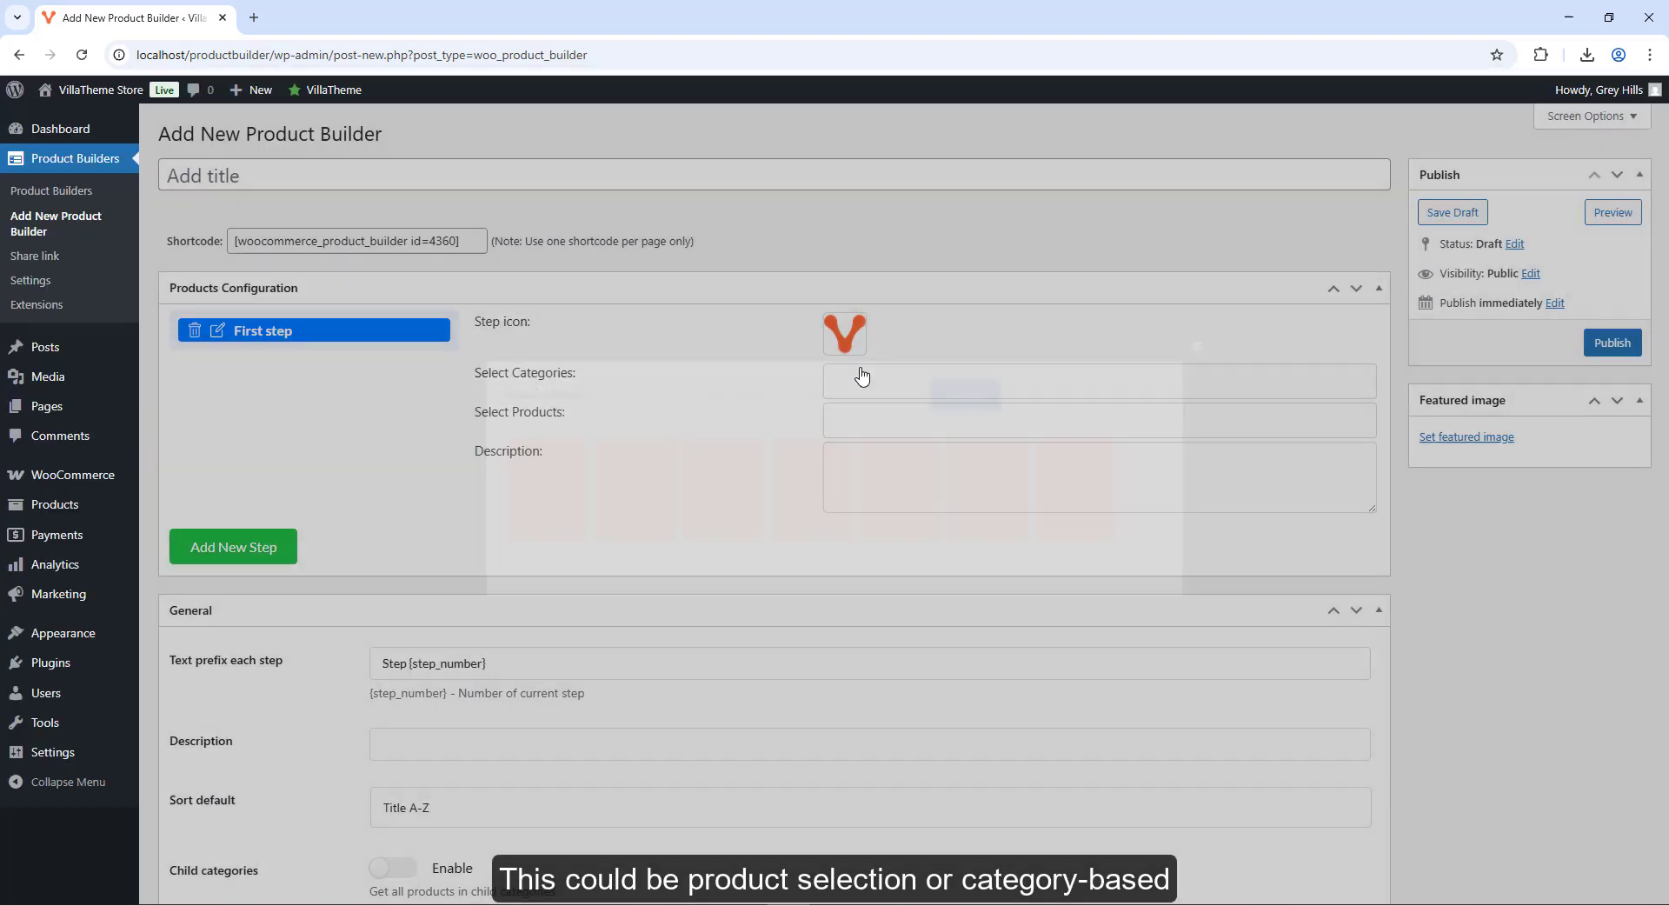
pyautogui.click(787, 498)
pyautogui.click(609, 500)
pyautogui.click(686, 502)
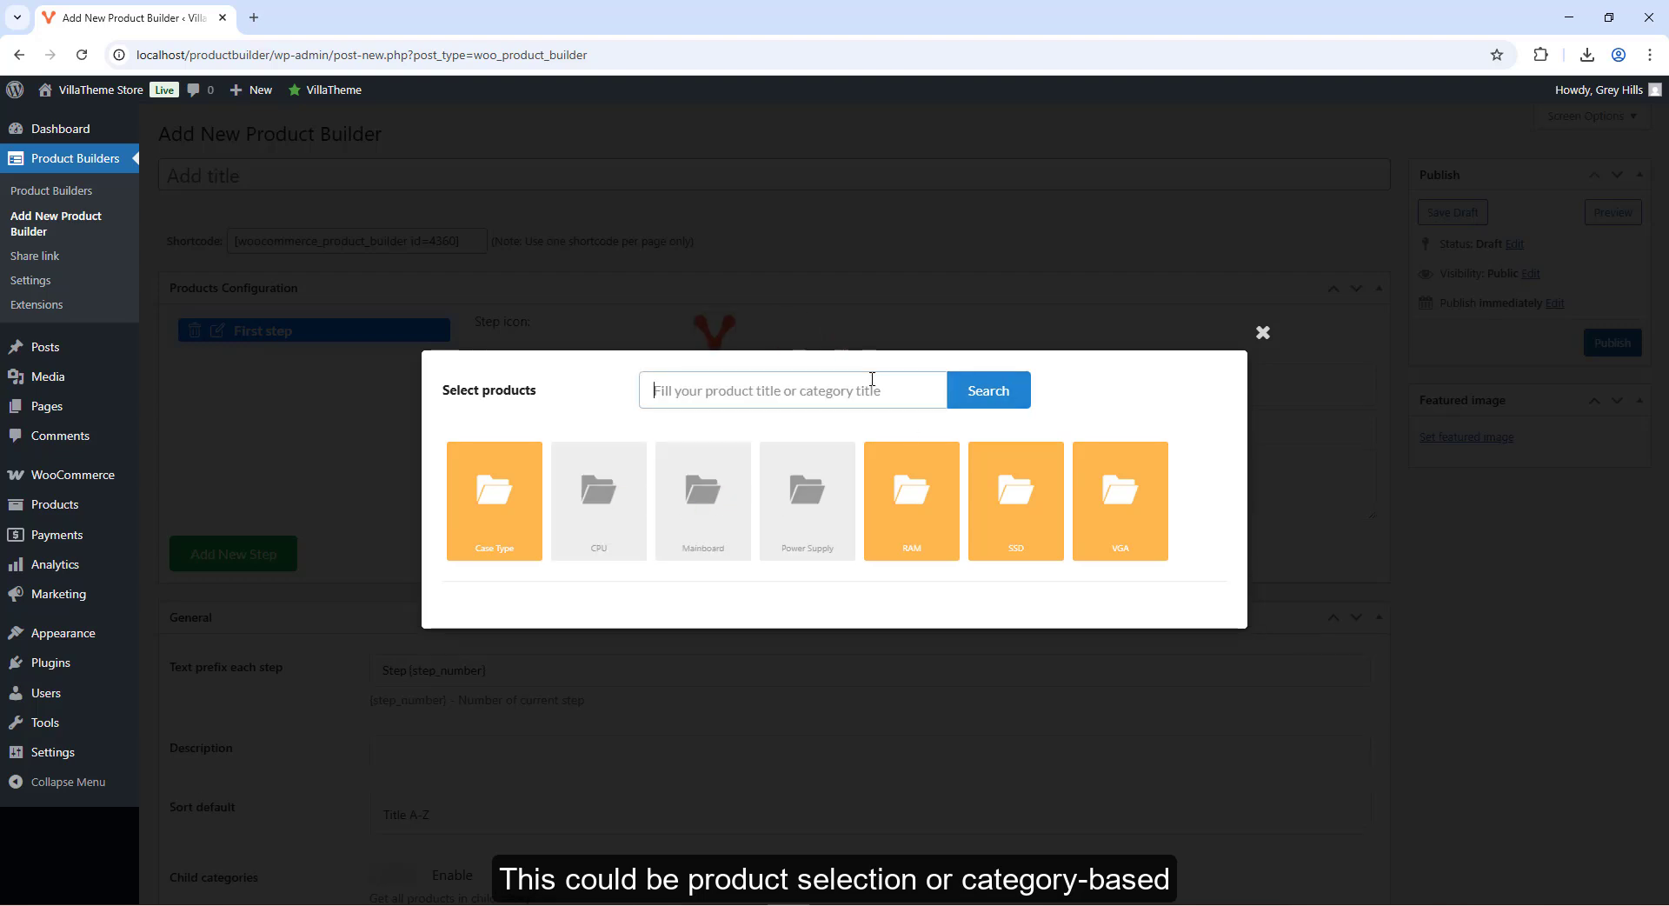
# Search the product and category selection for "ram" and add the first match to the first step
pyautogui.write('ram')
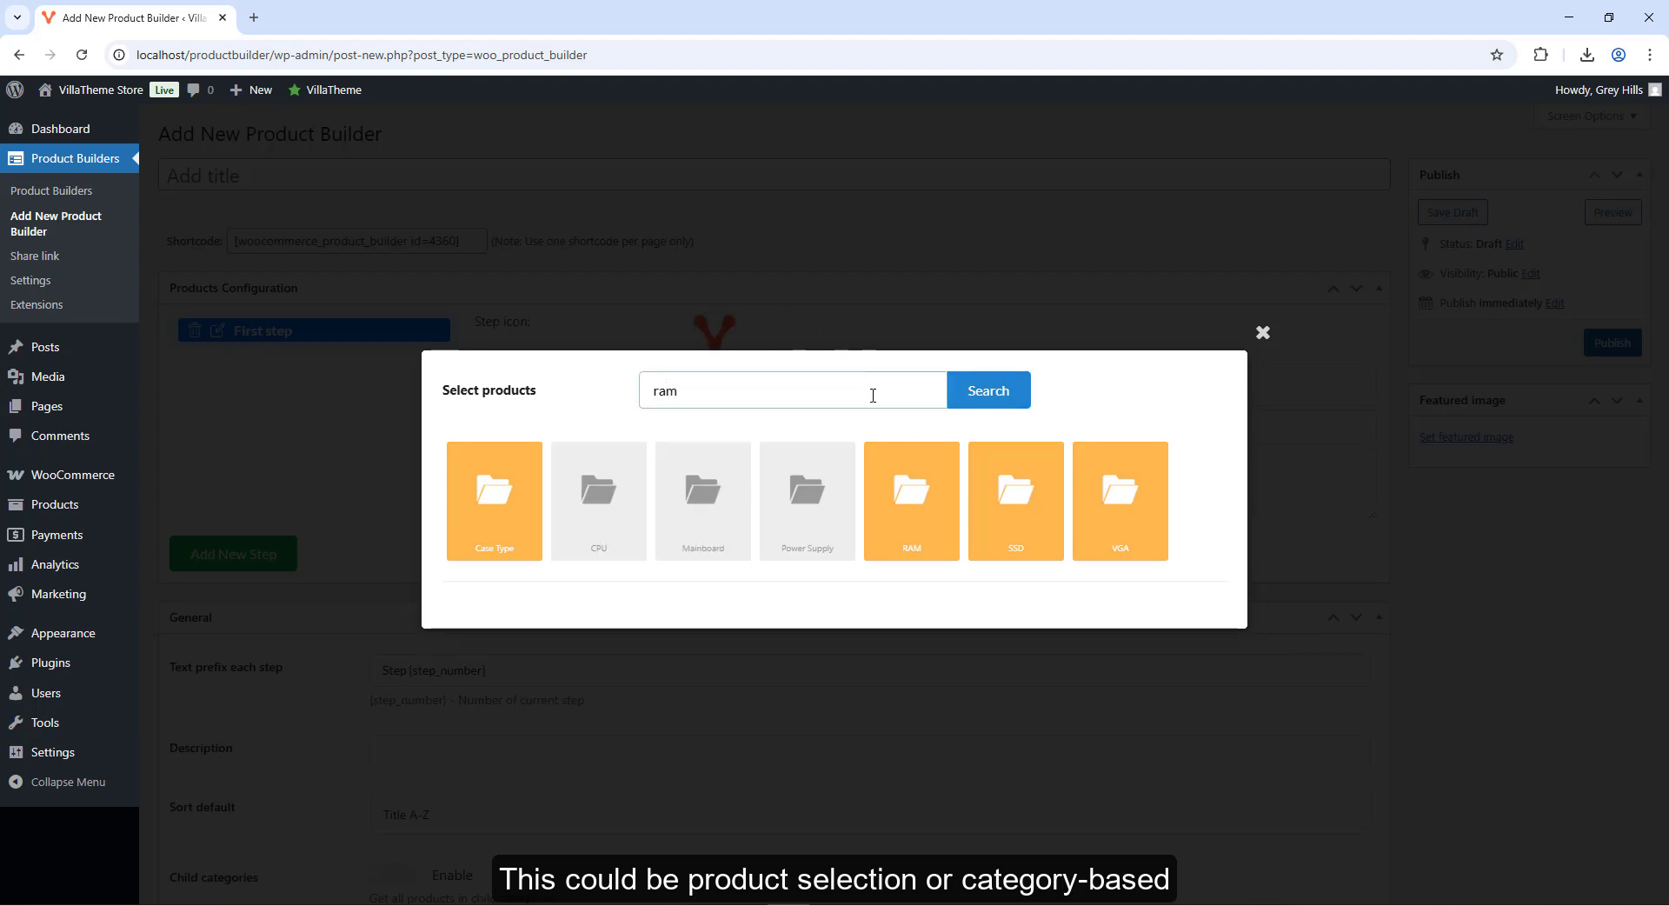
pyautogui.click(998, 395)
pyautogui.click(477, 525)
pyautogui.click(1268, 342)
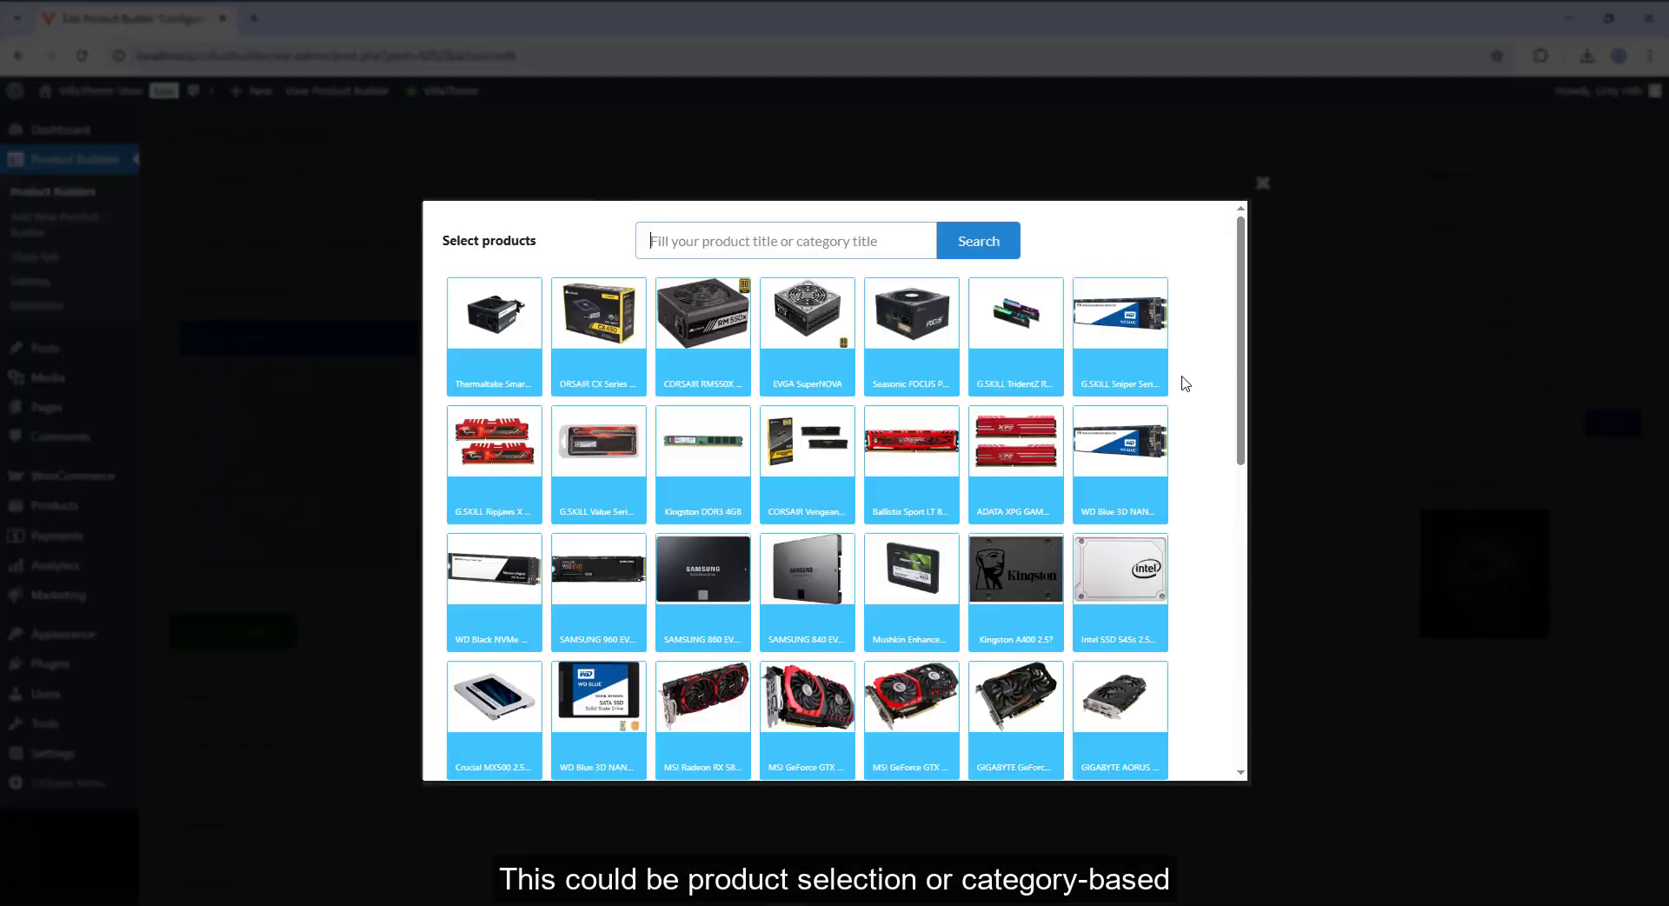
# Add the first Thermaltake power supply and the Intel SSD 545s to the CPU step's products in the "Configure your PC" builder
pyautogui.click(479, 357)
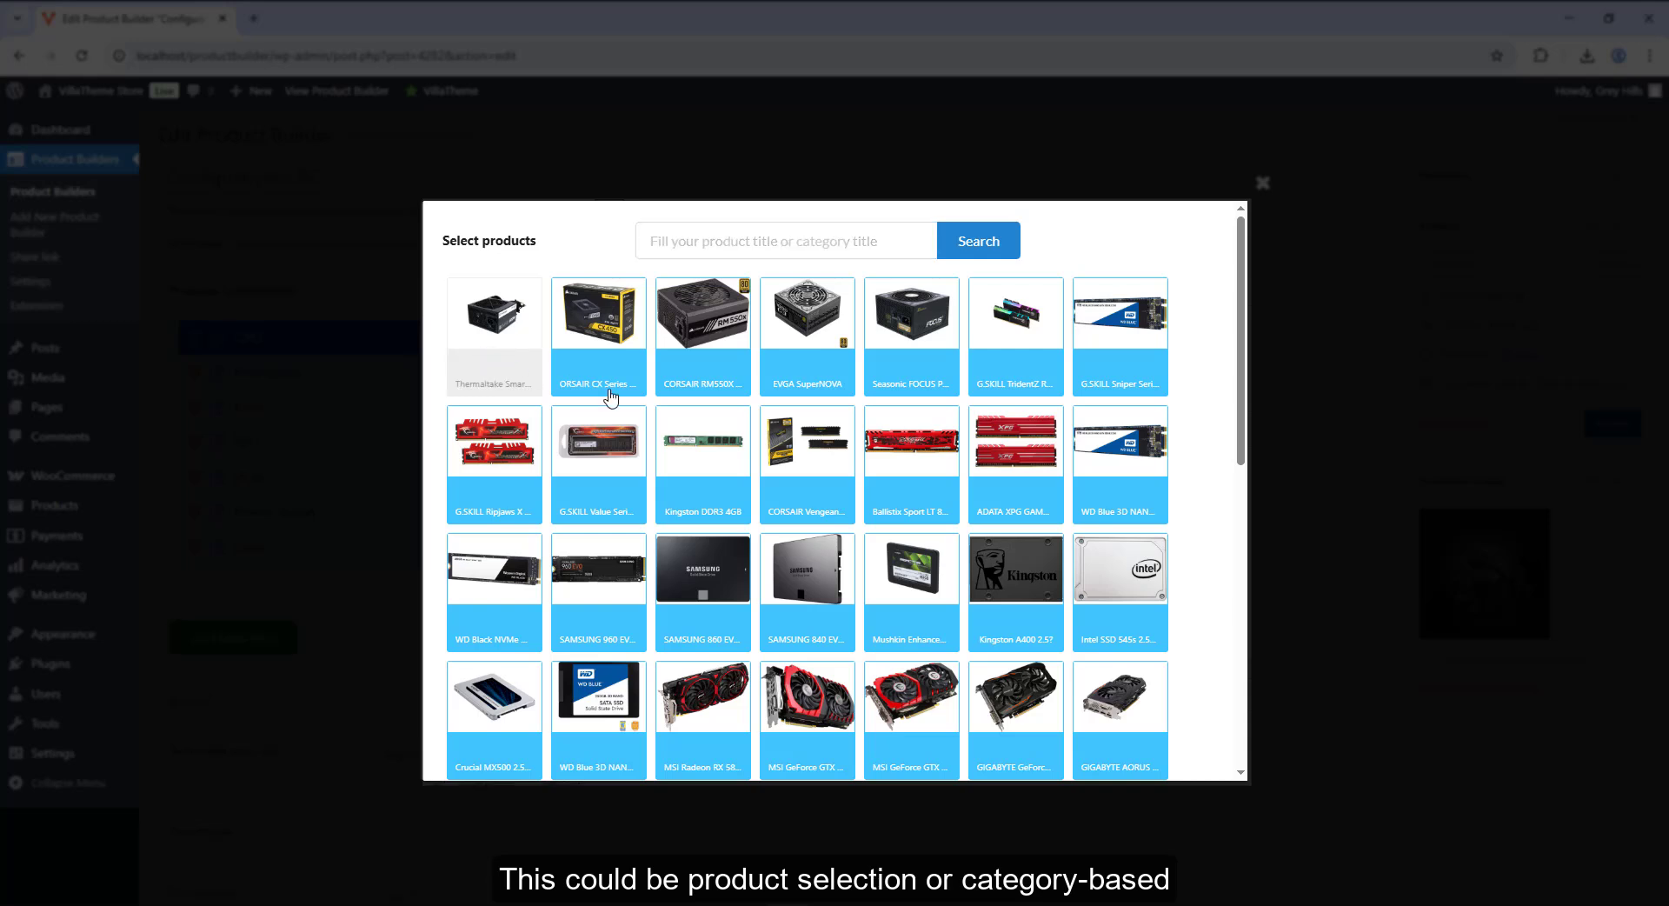
pyautogui.click(1111, 619)
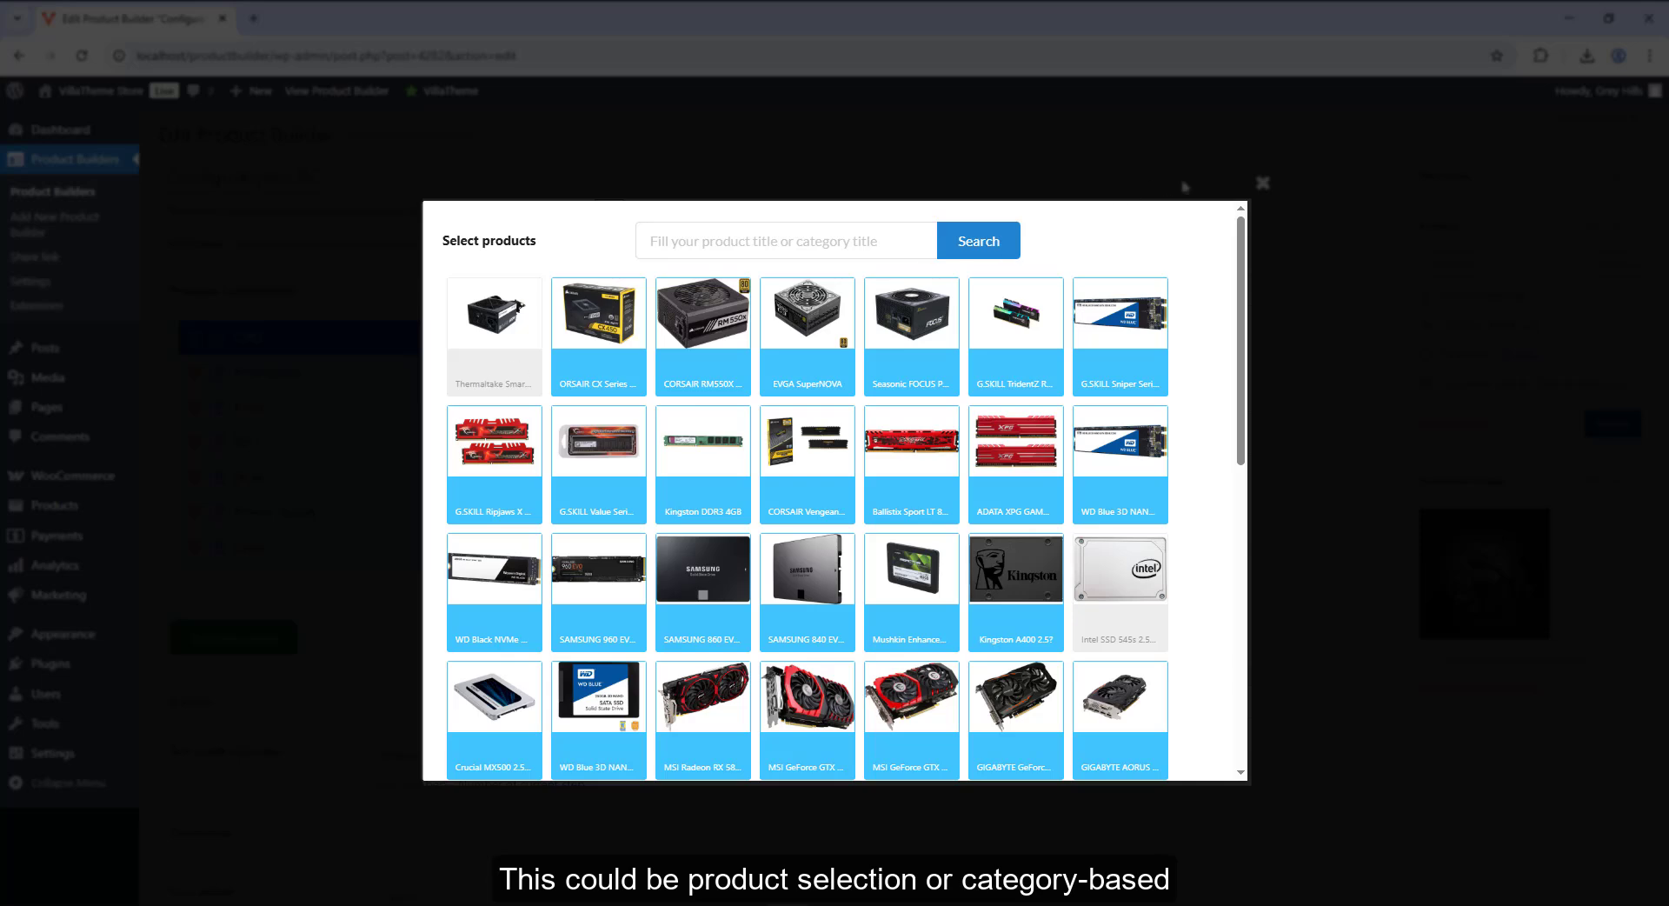
pyautogui.click(1262, 182)
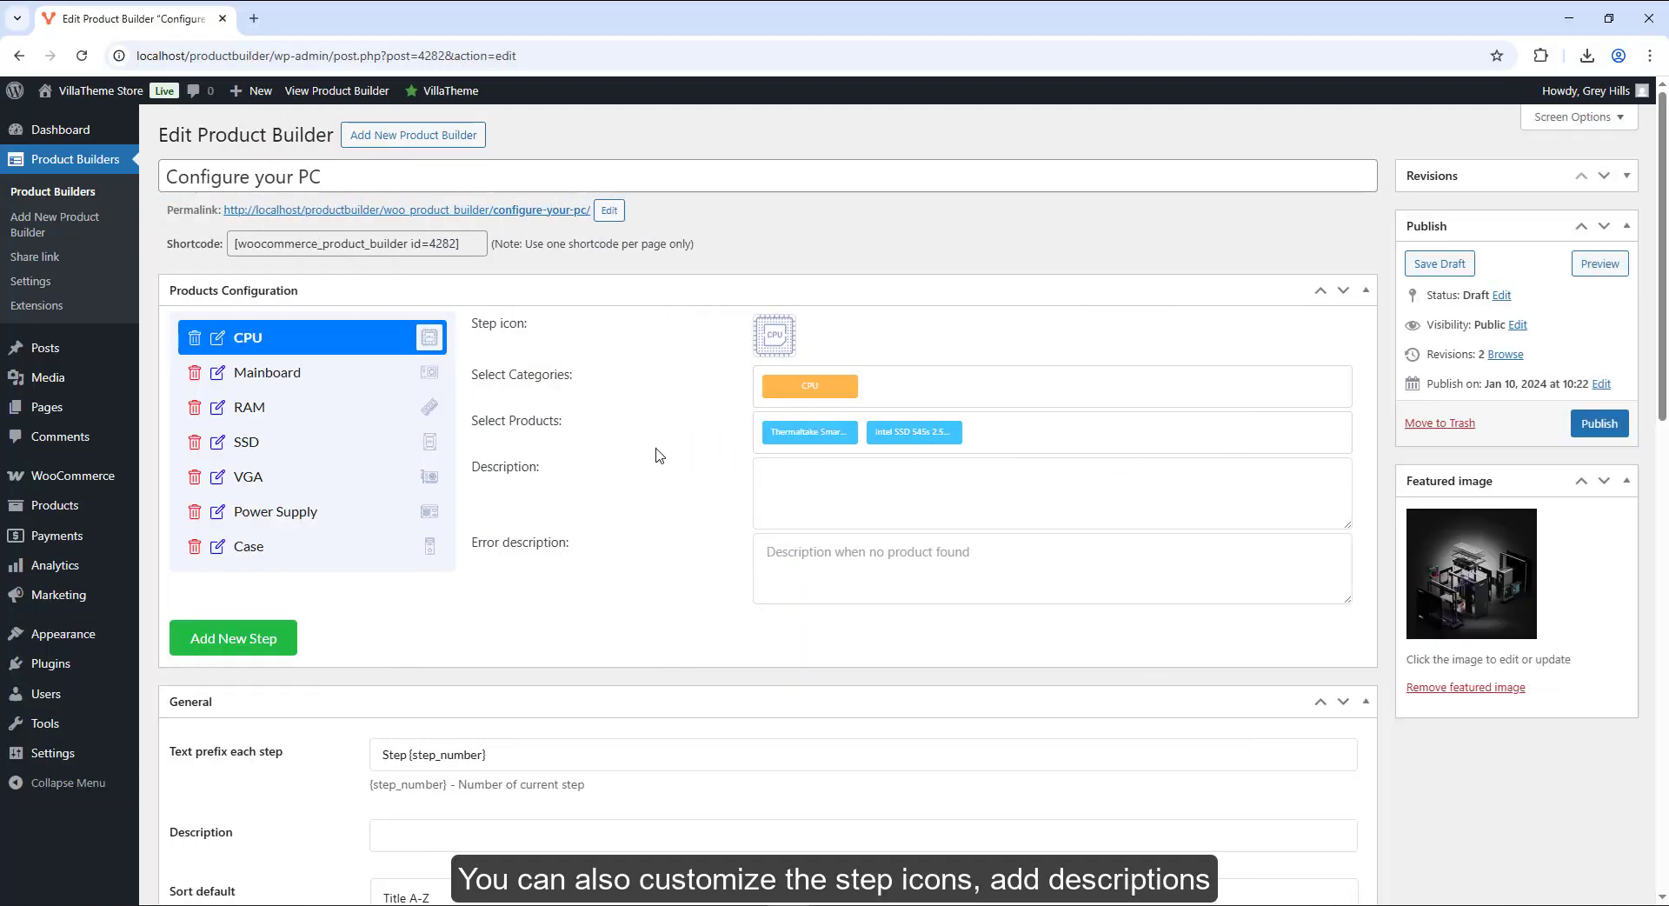
# Review the settings of the "Configure your PC" product builder, publish it and save the update
pyautogui.scroll(-15, 660, 455)
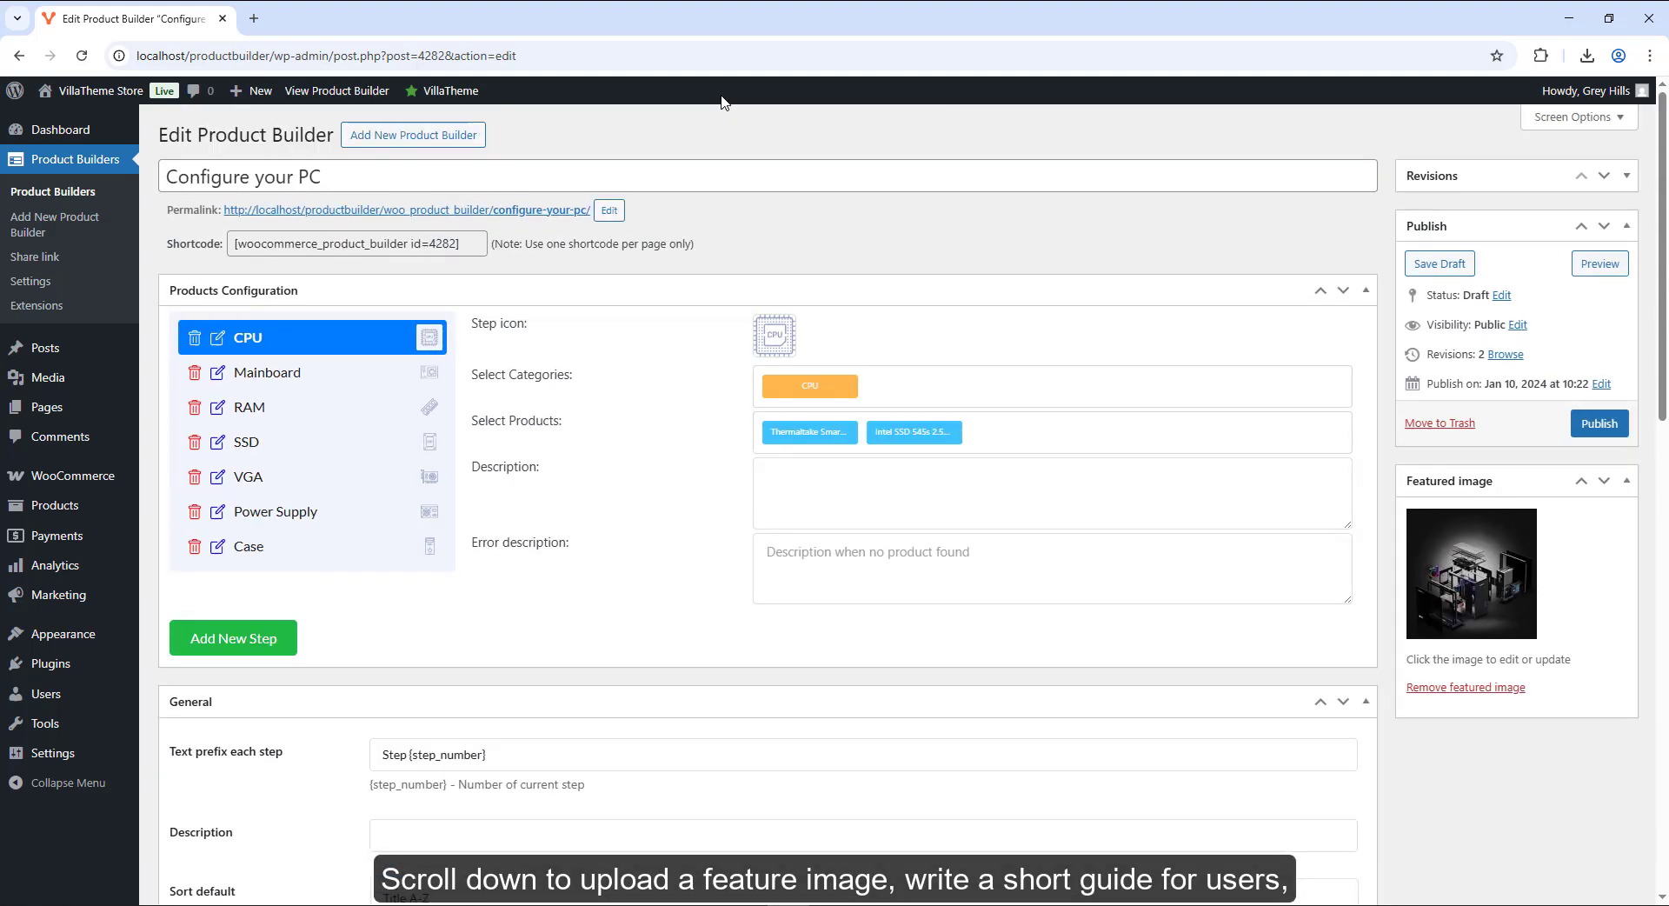
pyautogui.click(1593, 426)
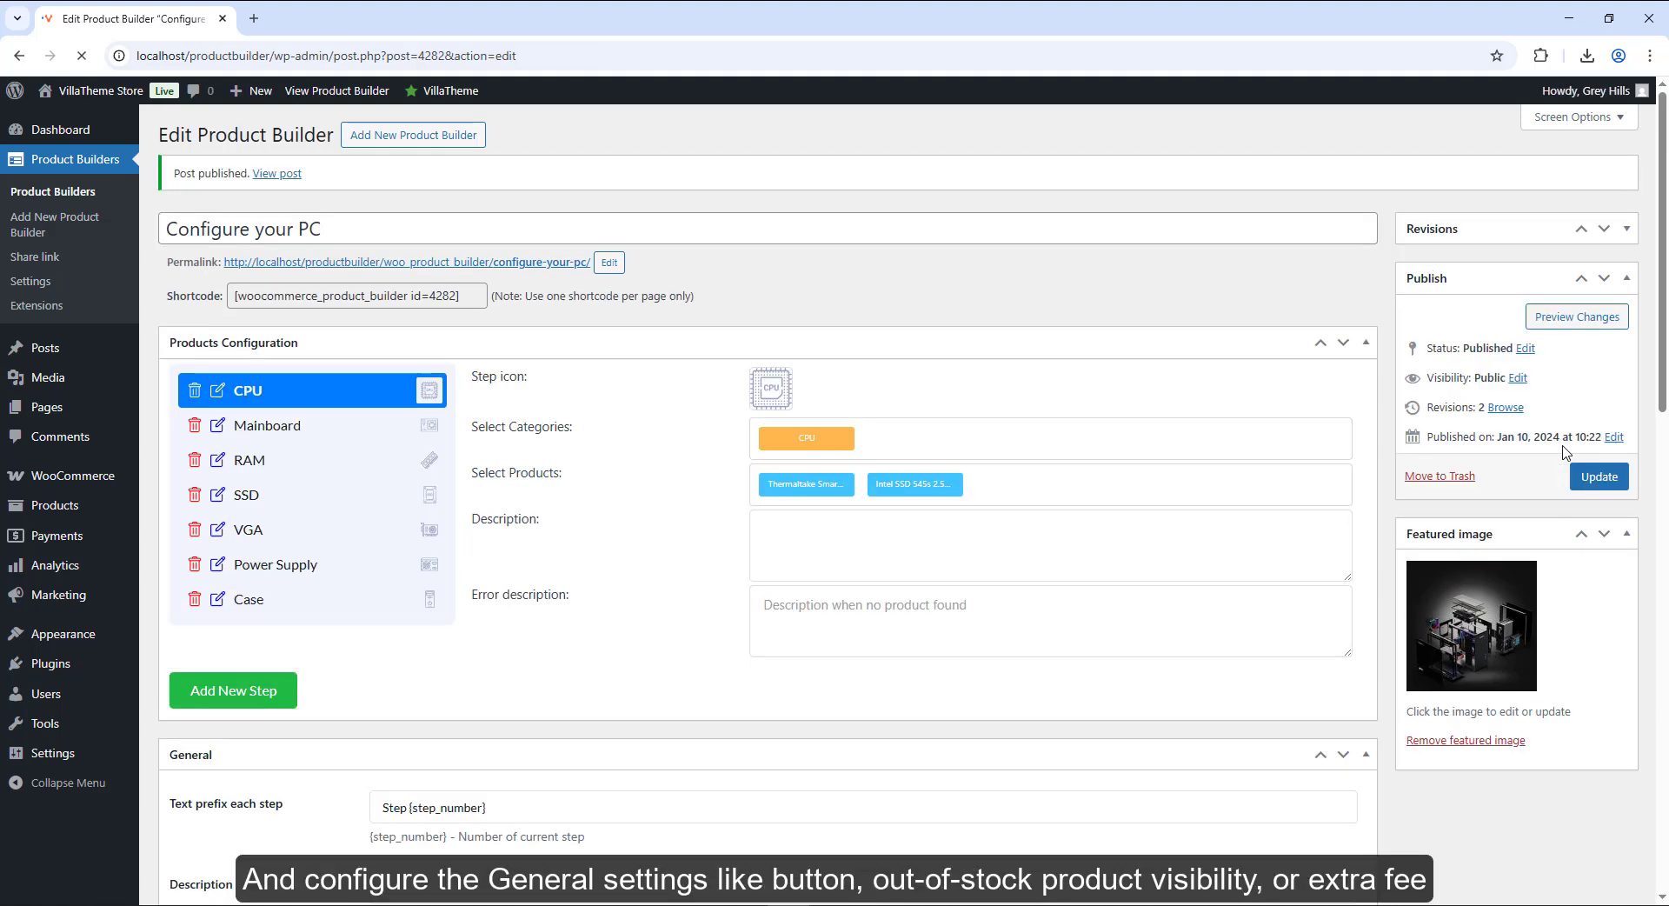
pyautogui.click(1620, 489)
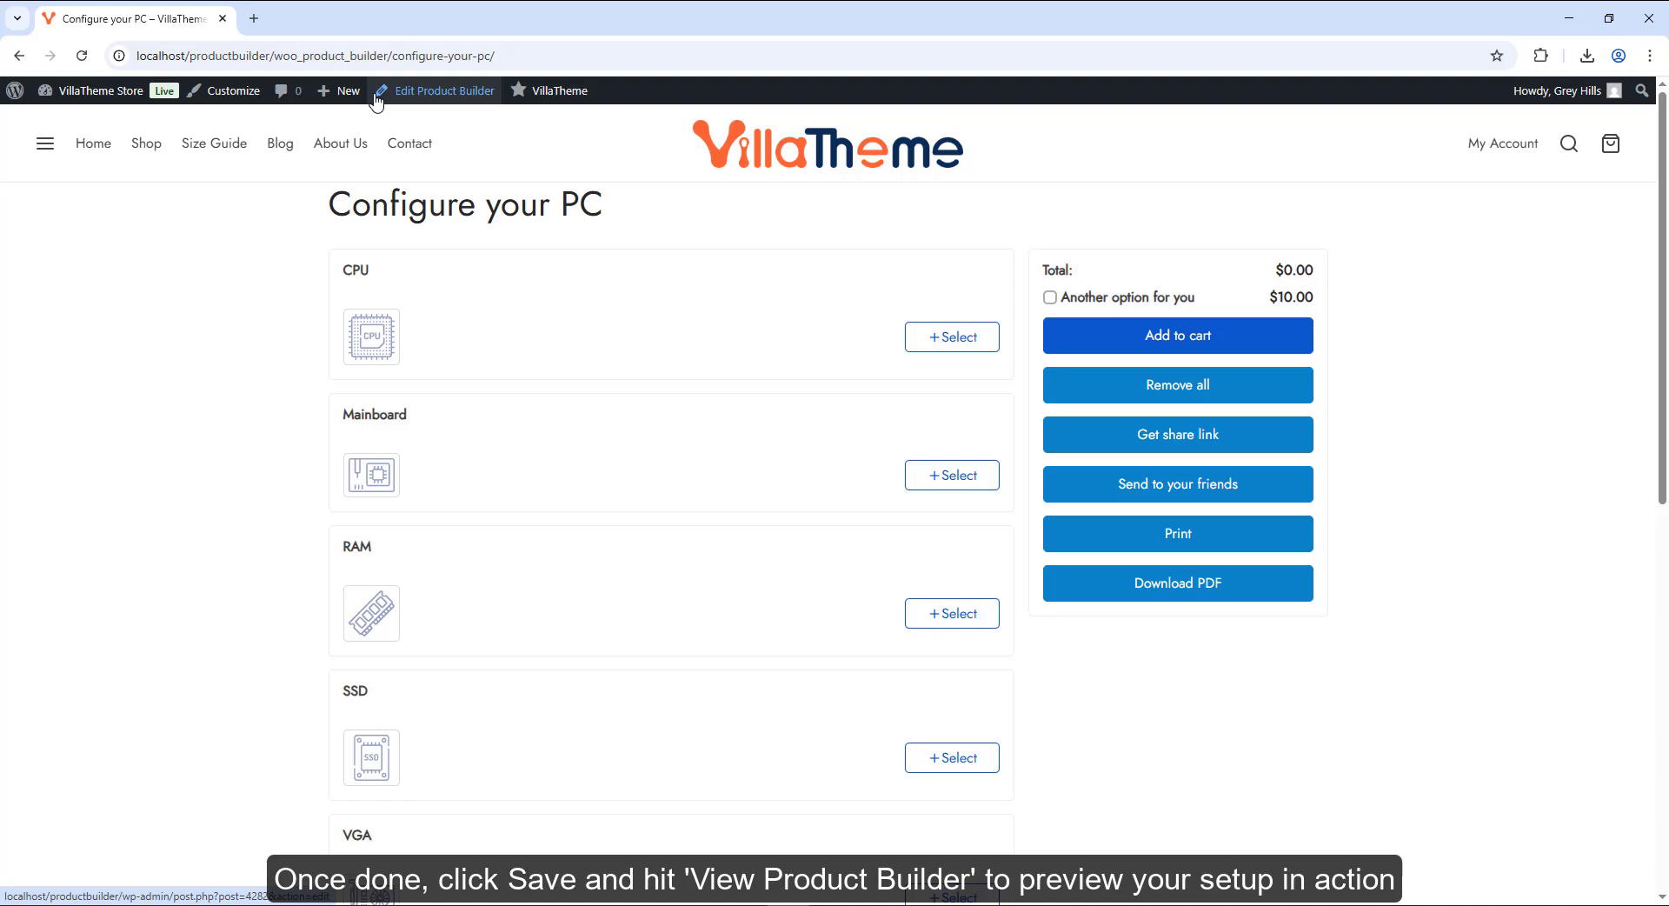
# On the builder's storefront page, select AMD A8 7650K Kaveri as the CPU and add the configuration to the cart
pyautogui.scroll(-6, 1101, 272)
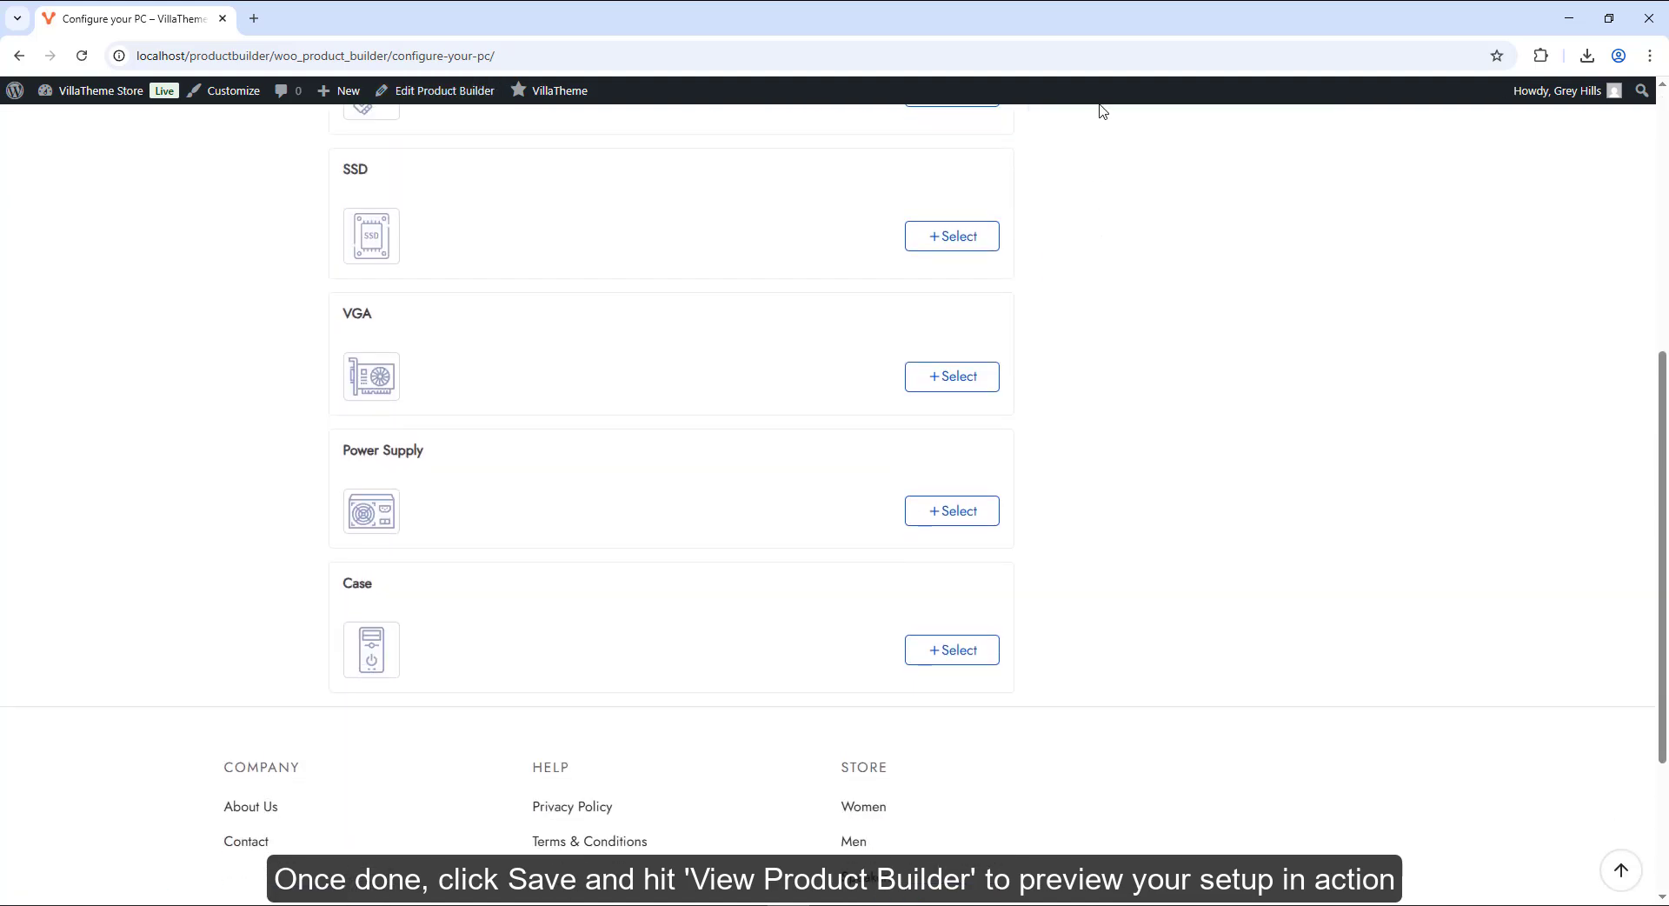
pyautogui.scroll(6, 1101, 111)
pyautogui.click(993, 335)
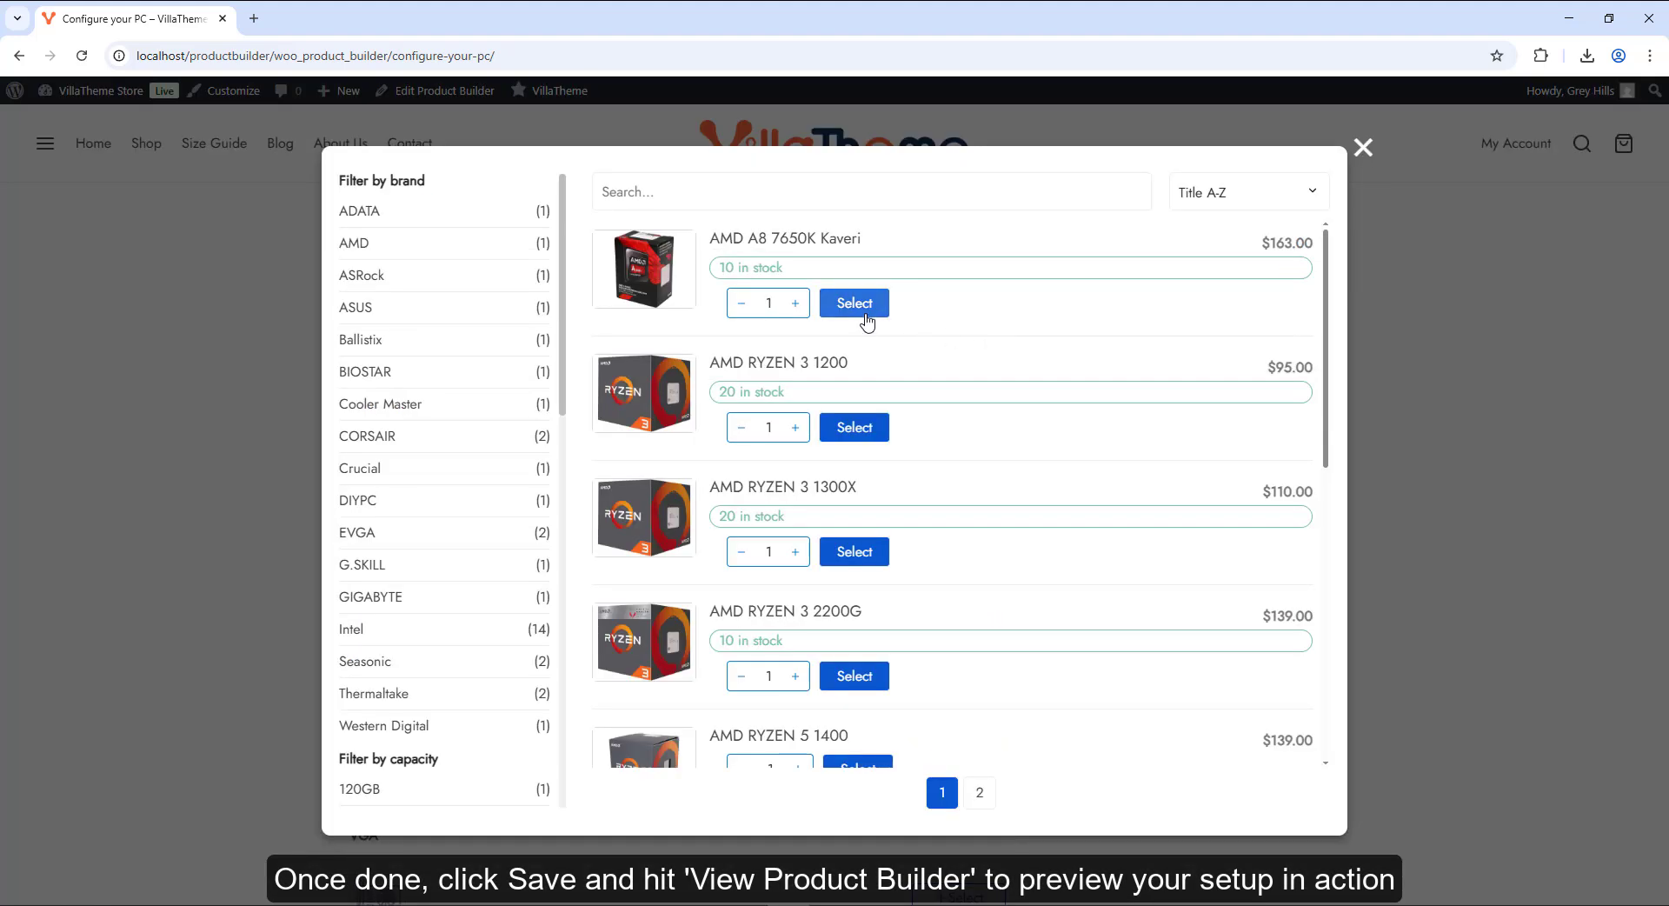
pyautogui.click(865, 318)
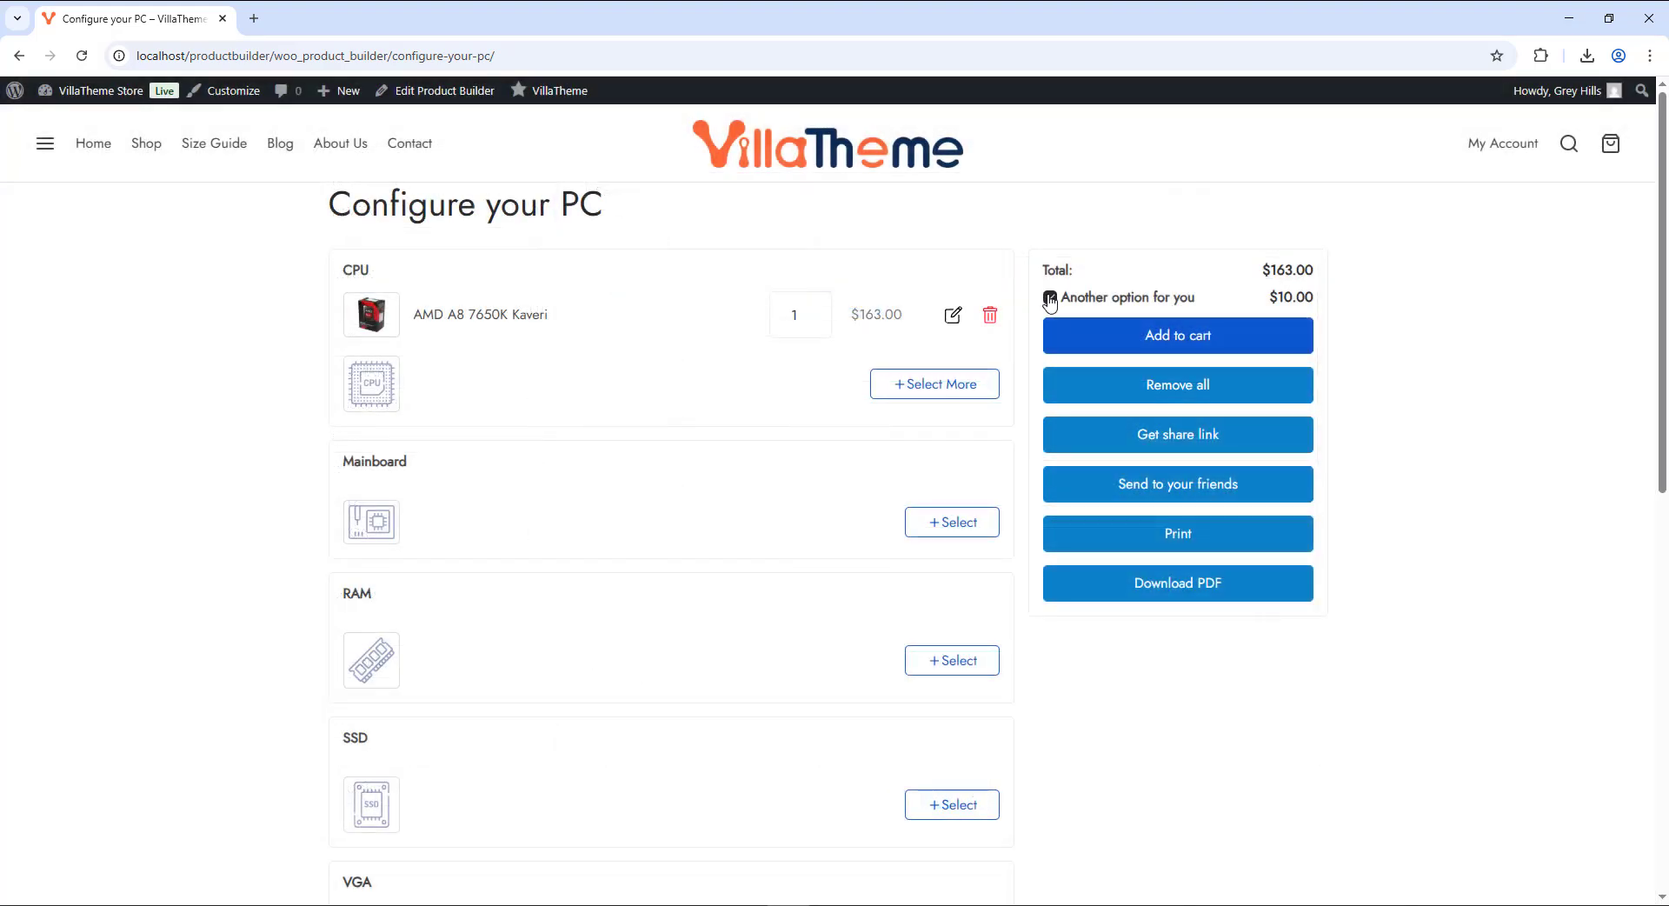
pyautogui.click(1127, 342)
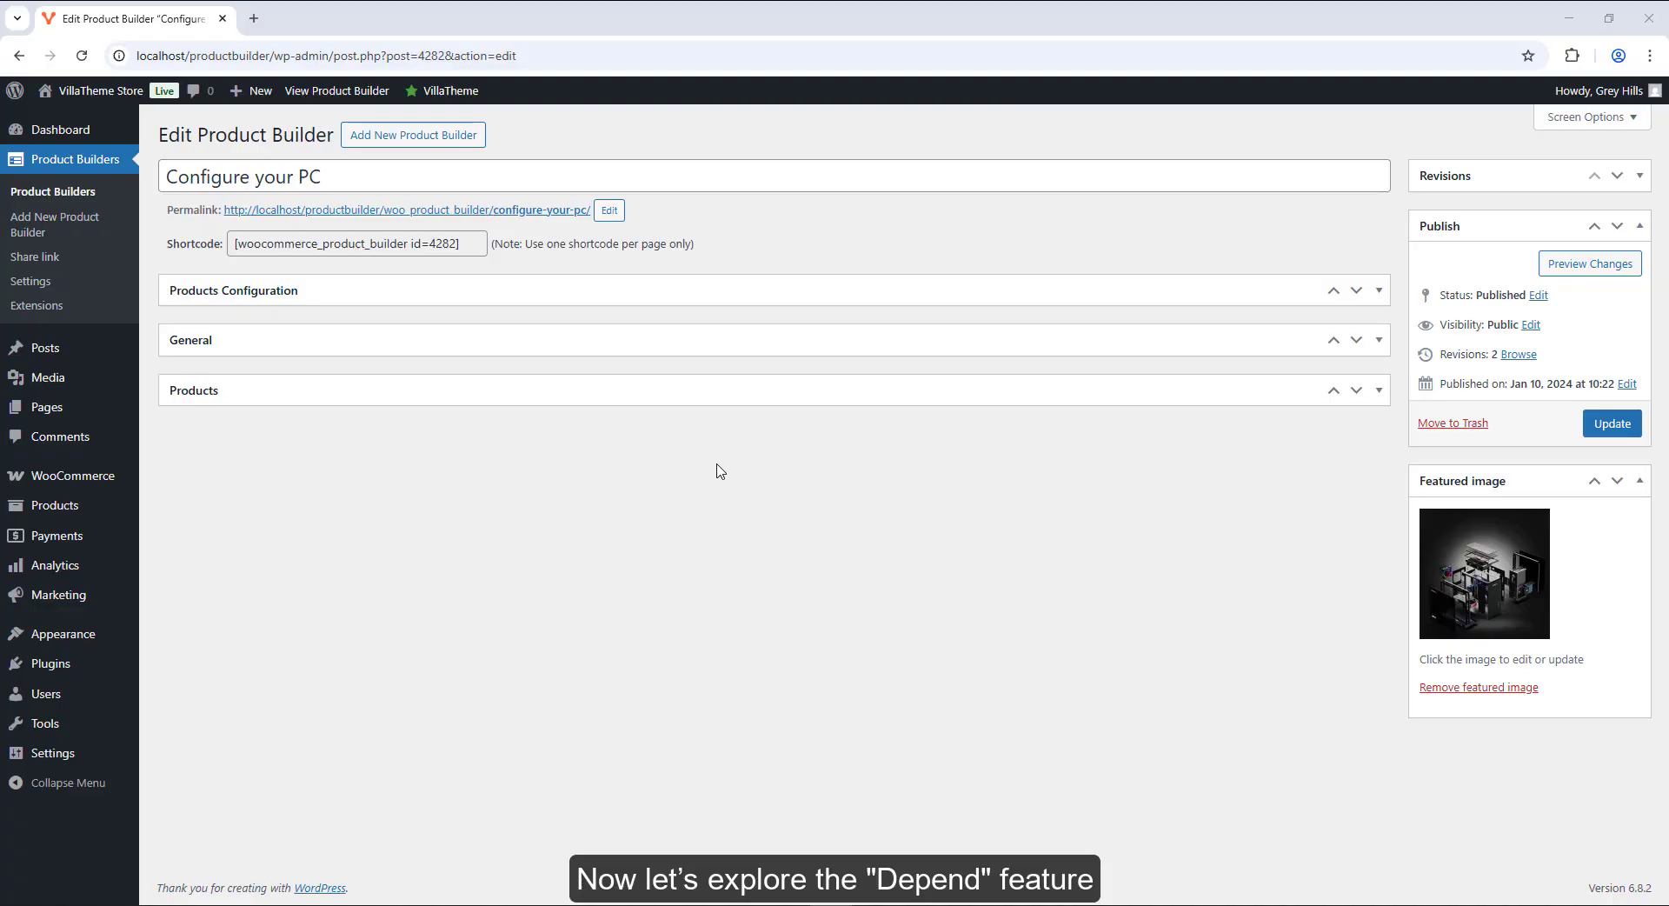
# In the builder's Products settings, set the products per page to 10 and enable Depend
pyautogui.click(557, 392)
pyautogui.click(500, 441)
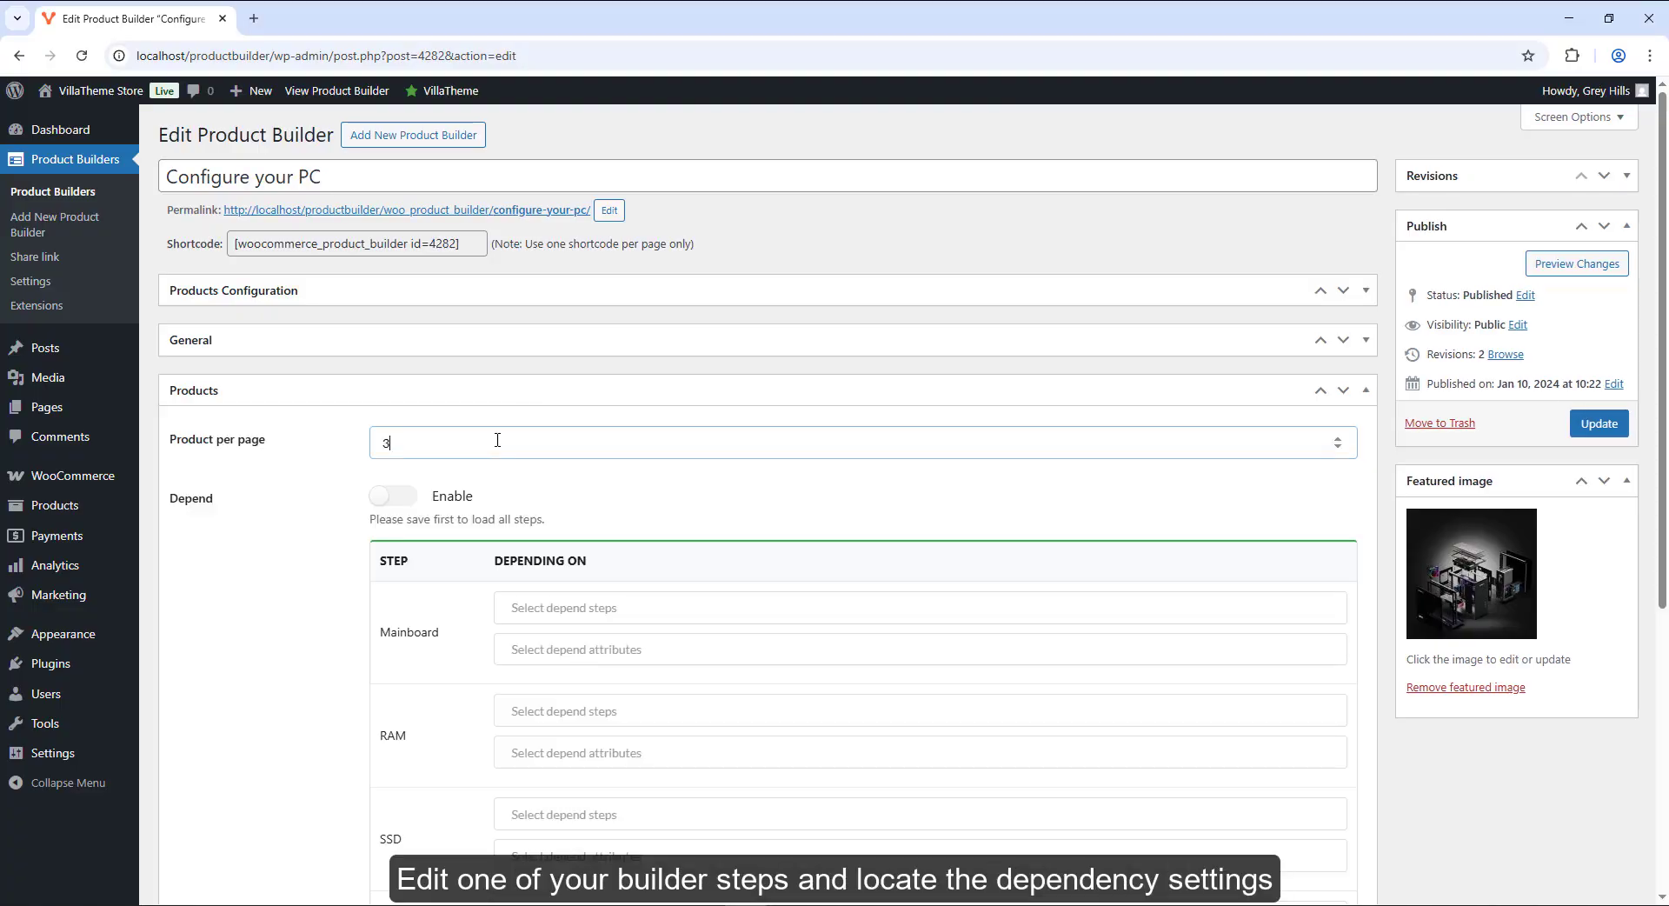
pyautogui.click(391, 495)
pyautogui.scroll(-5, 343, 462)
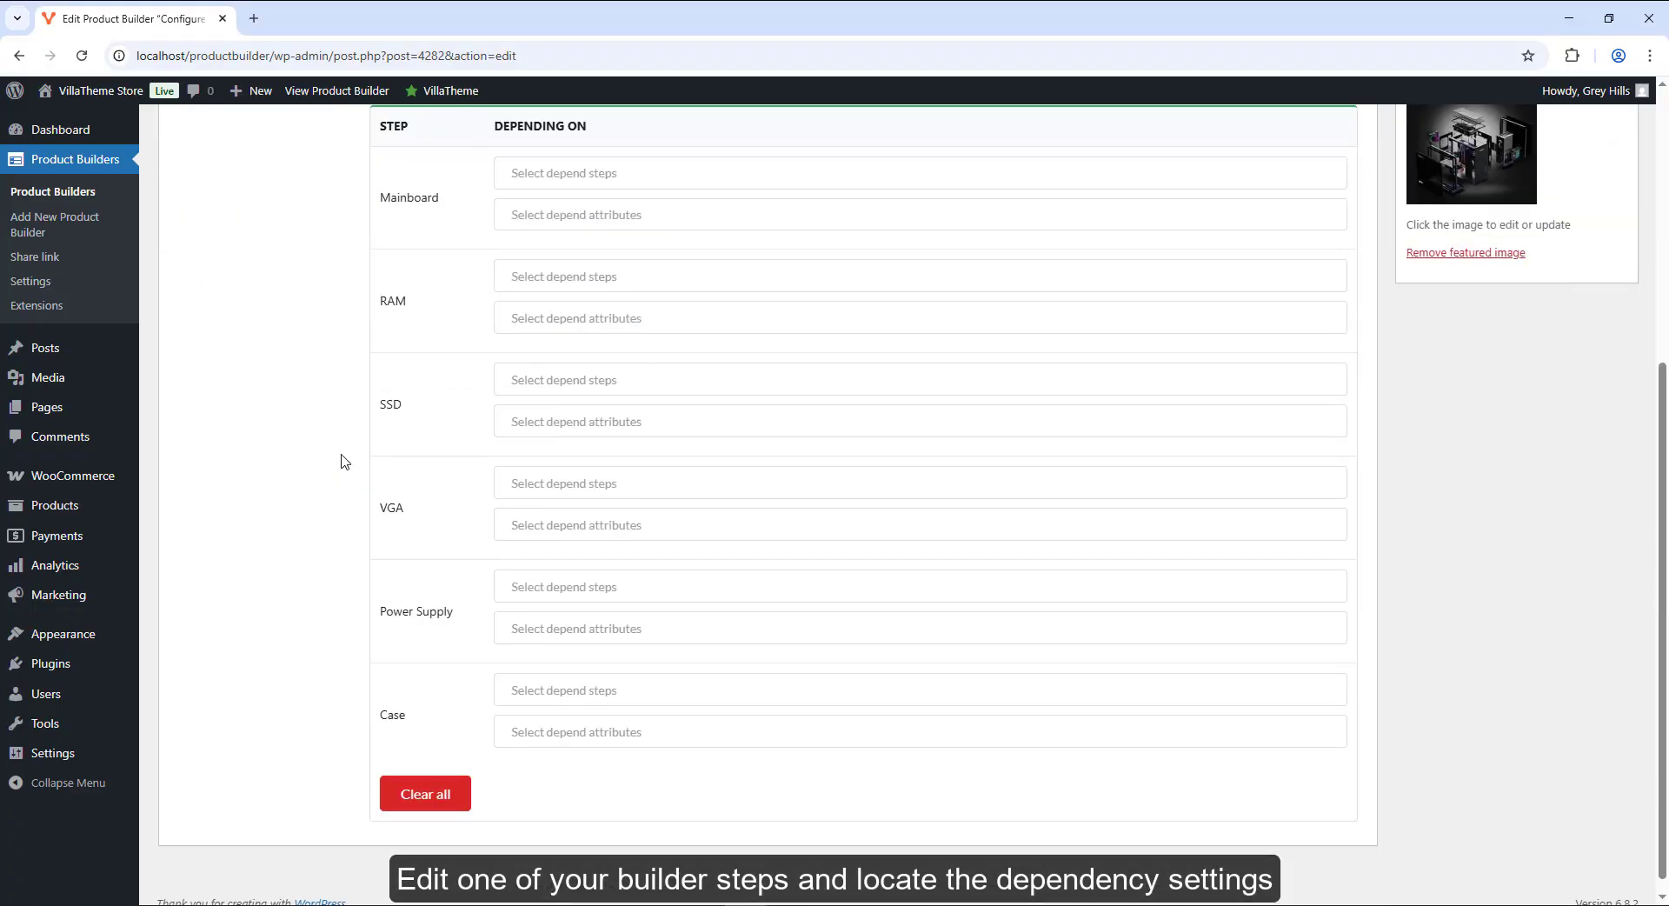
pyautogui.click(606, 174)
pyautogui.click(613, 173)
pyautogui.click(577, 275)
pyautogui.click(730, 352)
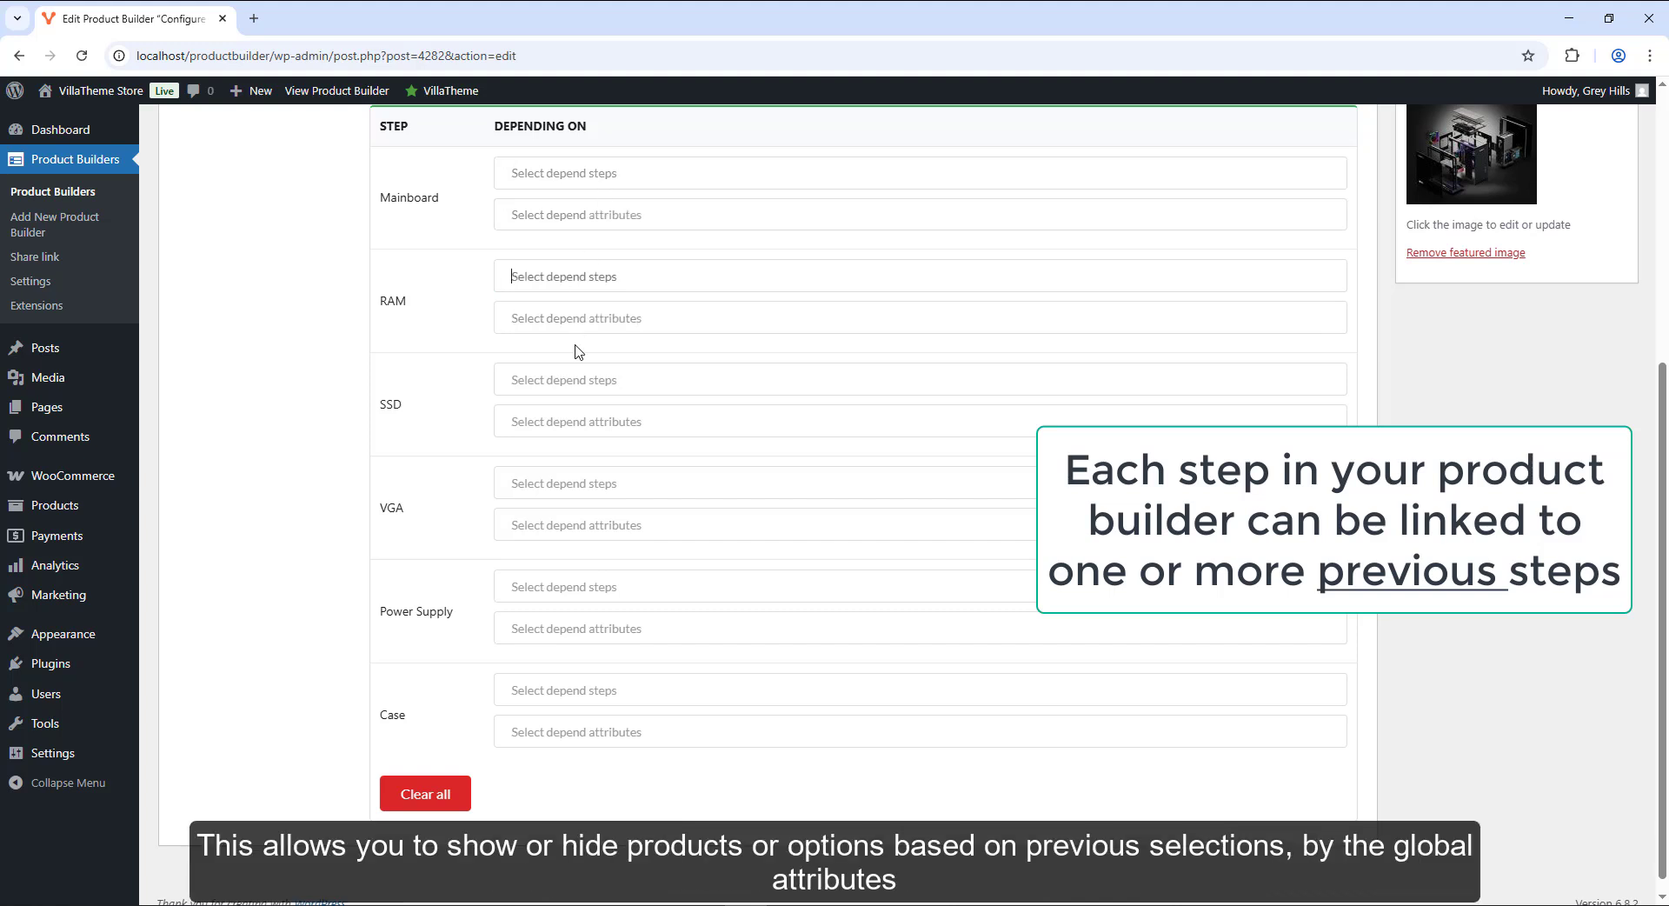
pyautogui.click(579, 380)
pyautogui.click(600, 352)
# Make the SSD step depend on the CPU, Mainboard and RAM steps
pyautogui.click(612, 380)
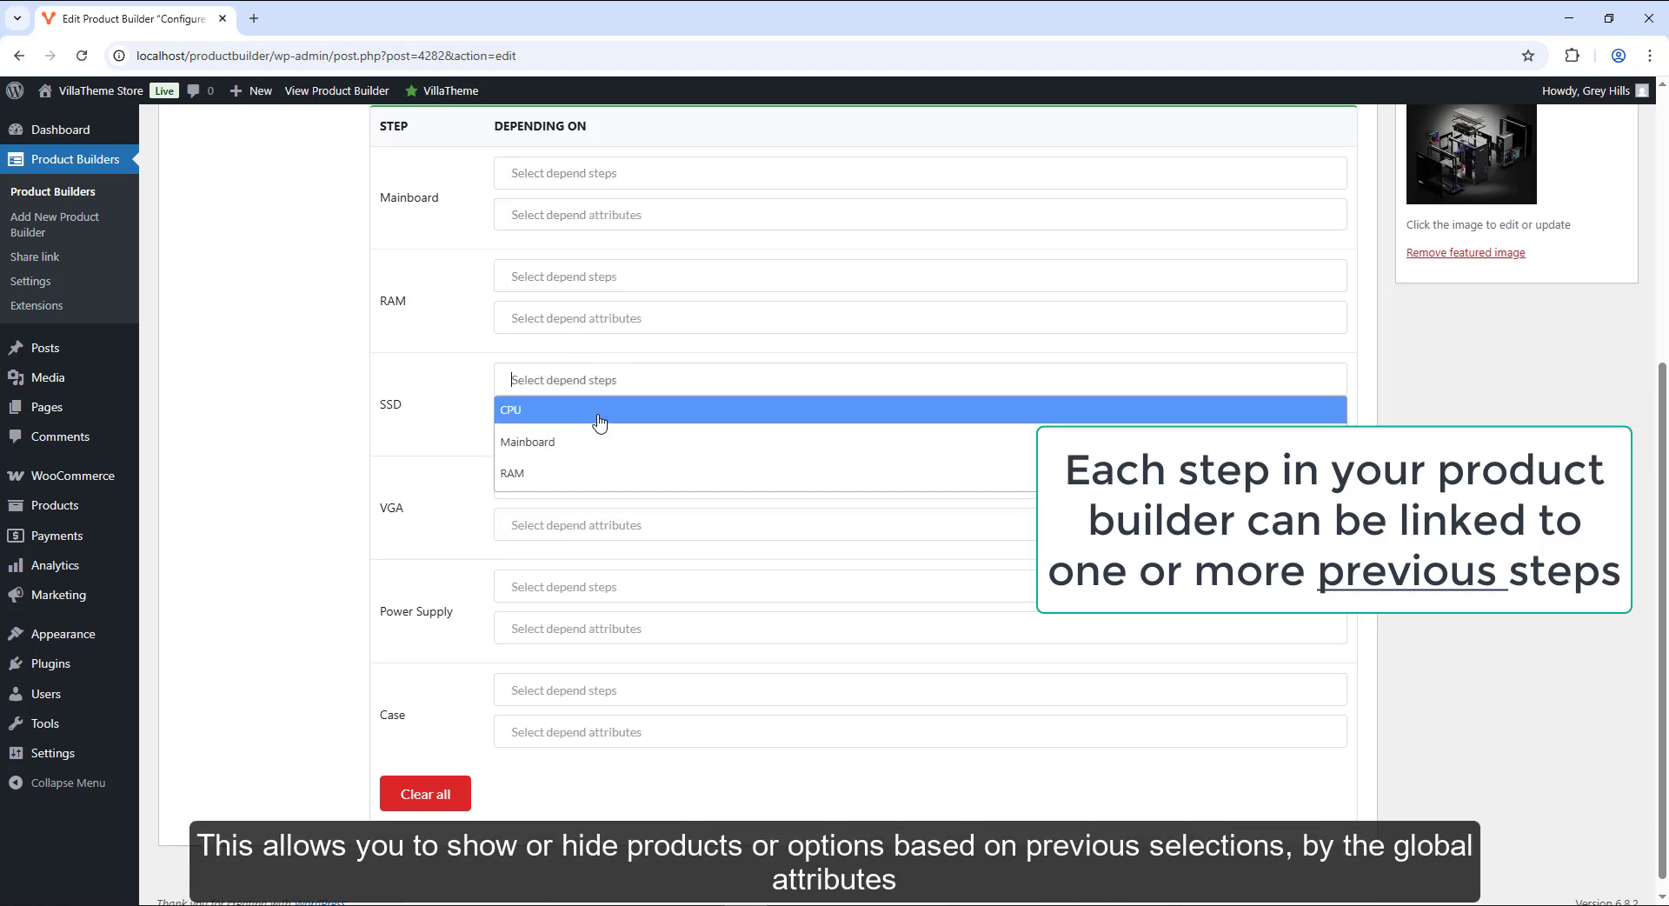
pyautogui.click(600, 415)
pyautogui.click(597, 384)
pyautogui.click(608, 467)
pyautogui.click(652, 395)
pyautogui.click(619, 495)
# Set Number of Core and CPU Frequence as the SSD step's depend attributes
pyautogui.click(619, 449)
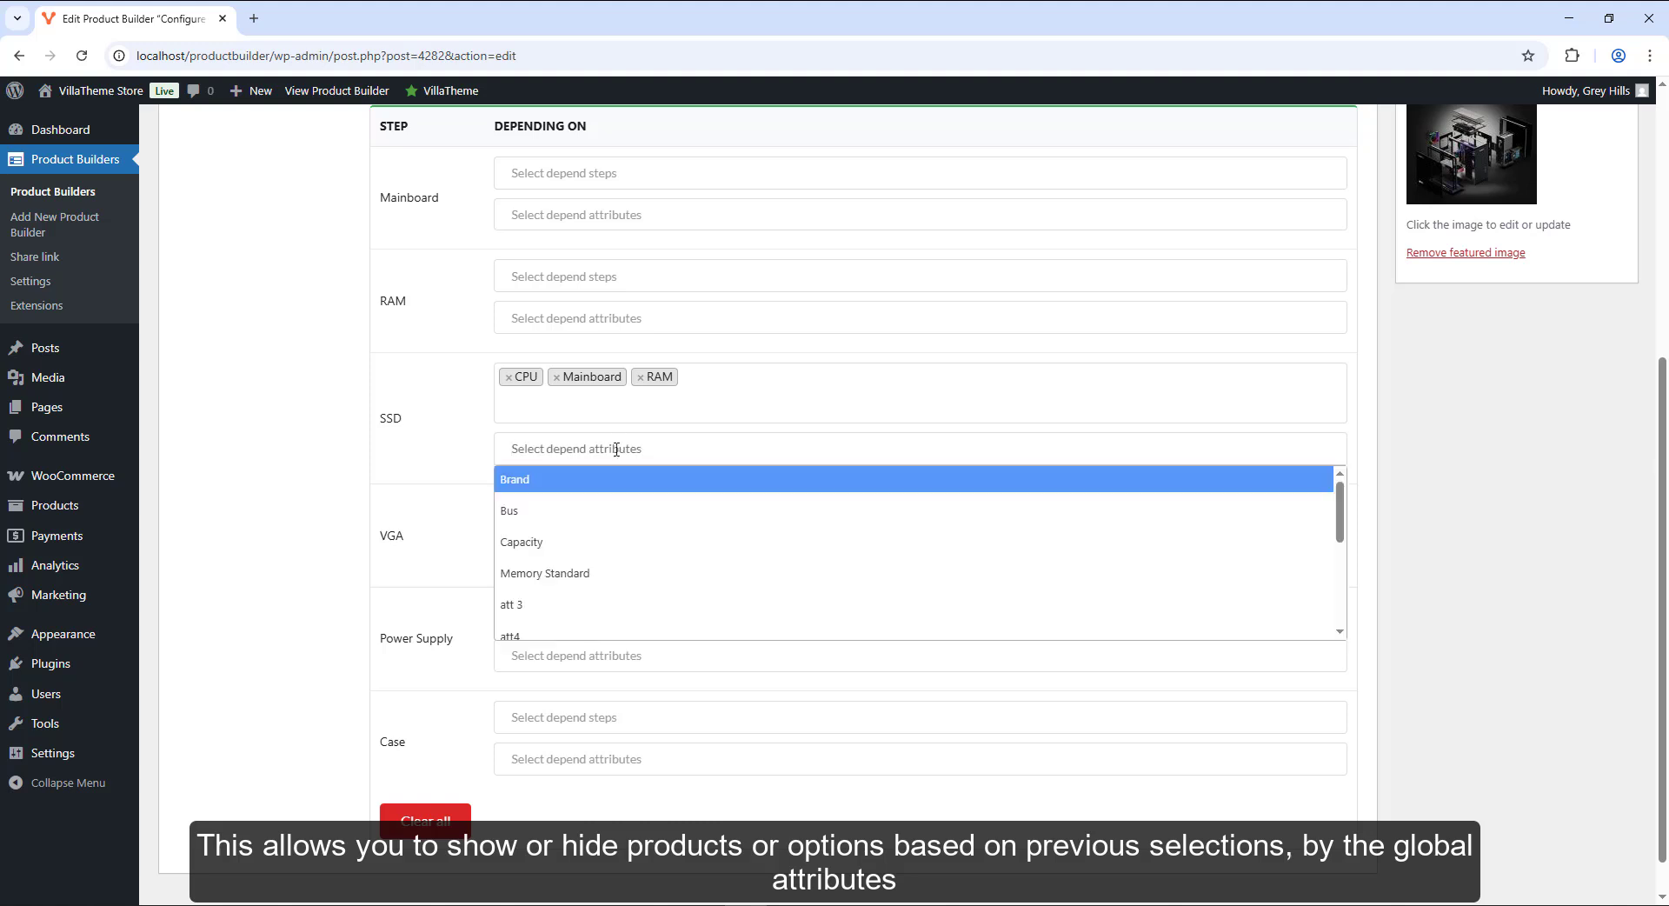
pyautogui.scroll(-4, 590, 581)
pyautogui.click(591, 591)
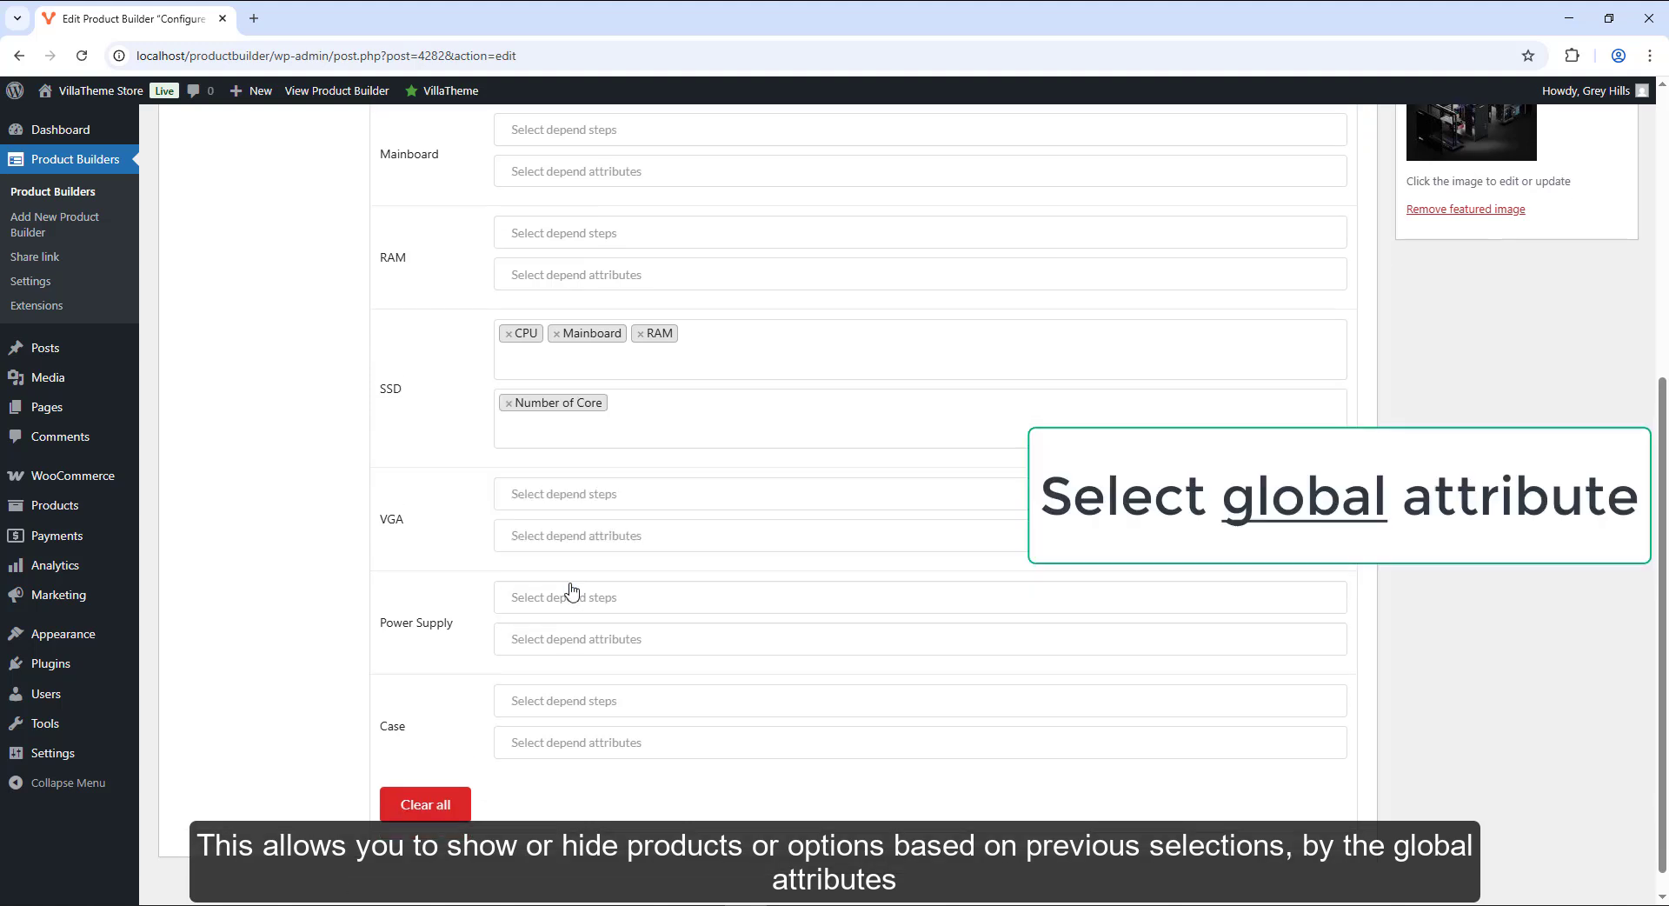
pyautogui.click(666, 420)
pyautogui.click(563, 576)
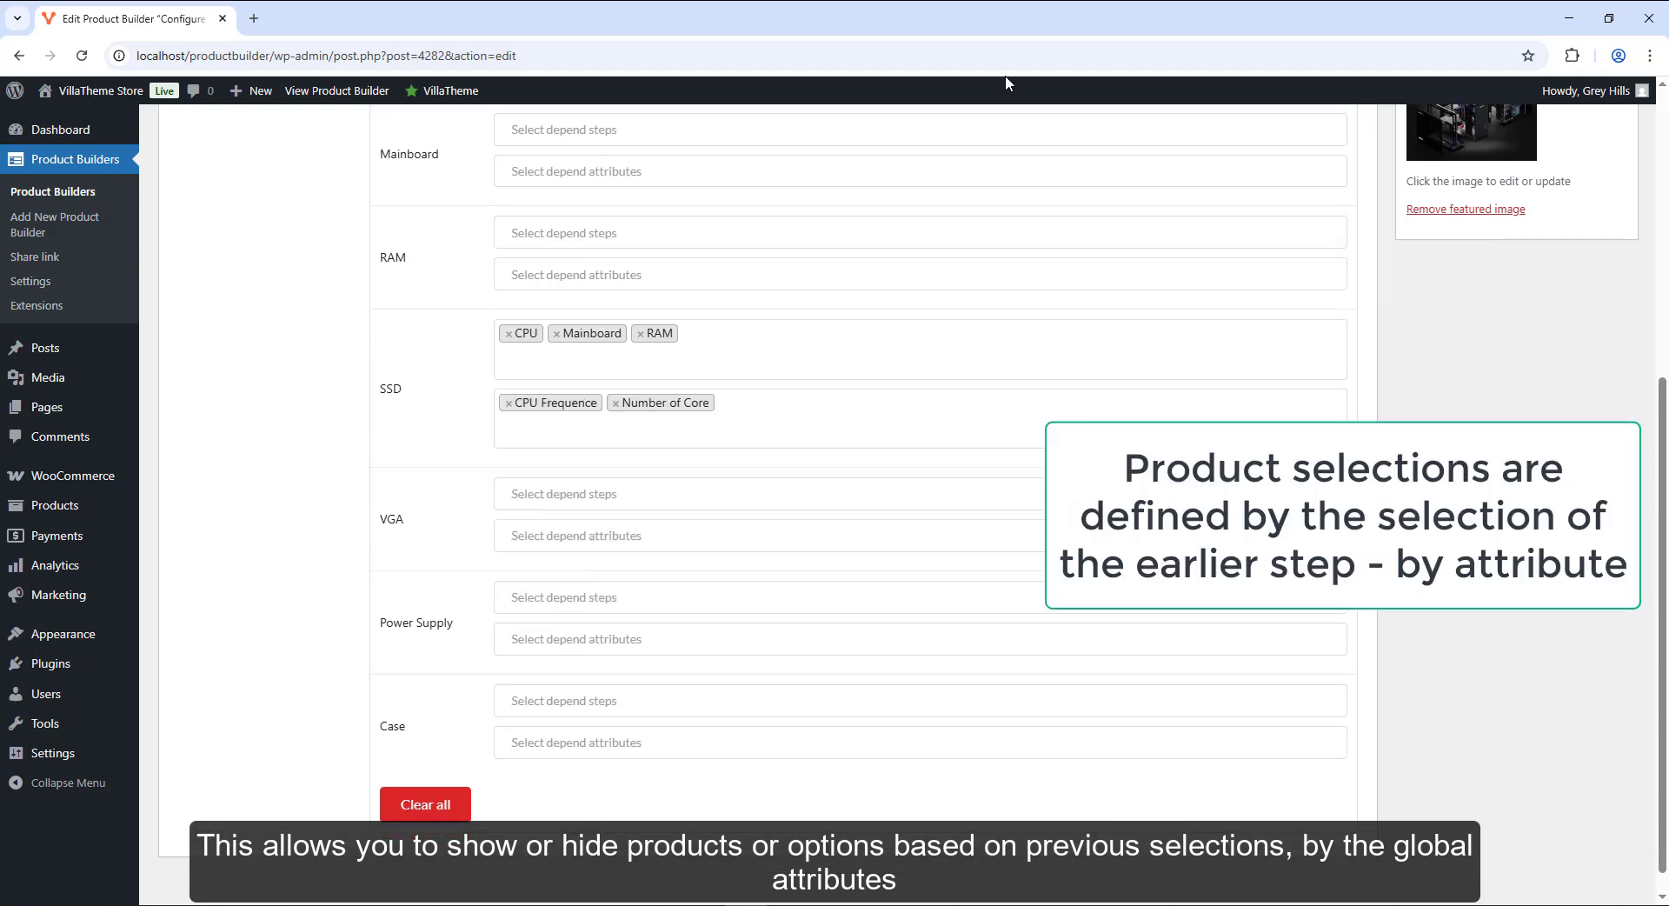
# Make the Mainboard step depend on the CPU step by the Brand attribute
pyautogui.scroll(5, 739, 80)
pyautogui.click(611, 598)
pyautogui.click(573, 641)
pyautogui.click(573, 677)
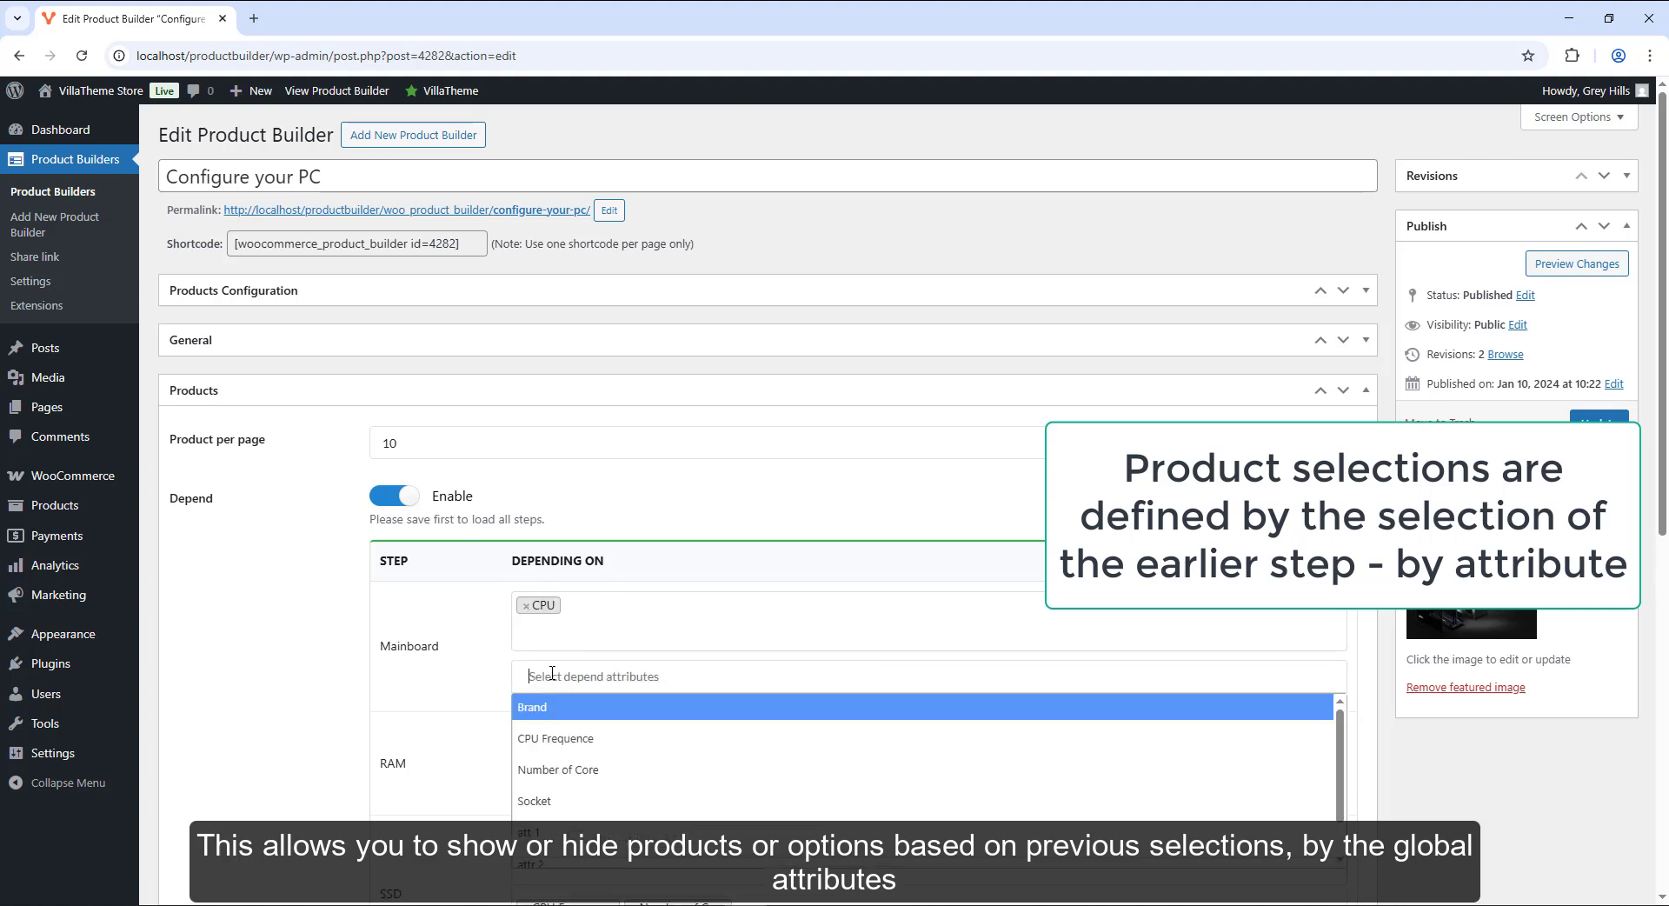
pyautogui.click(537, 706)
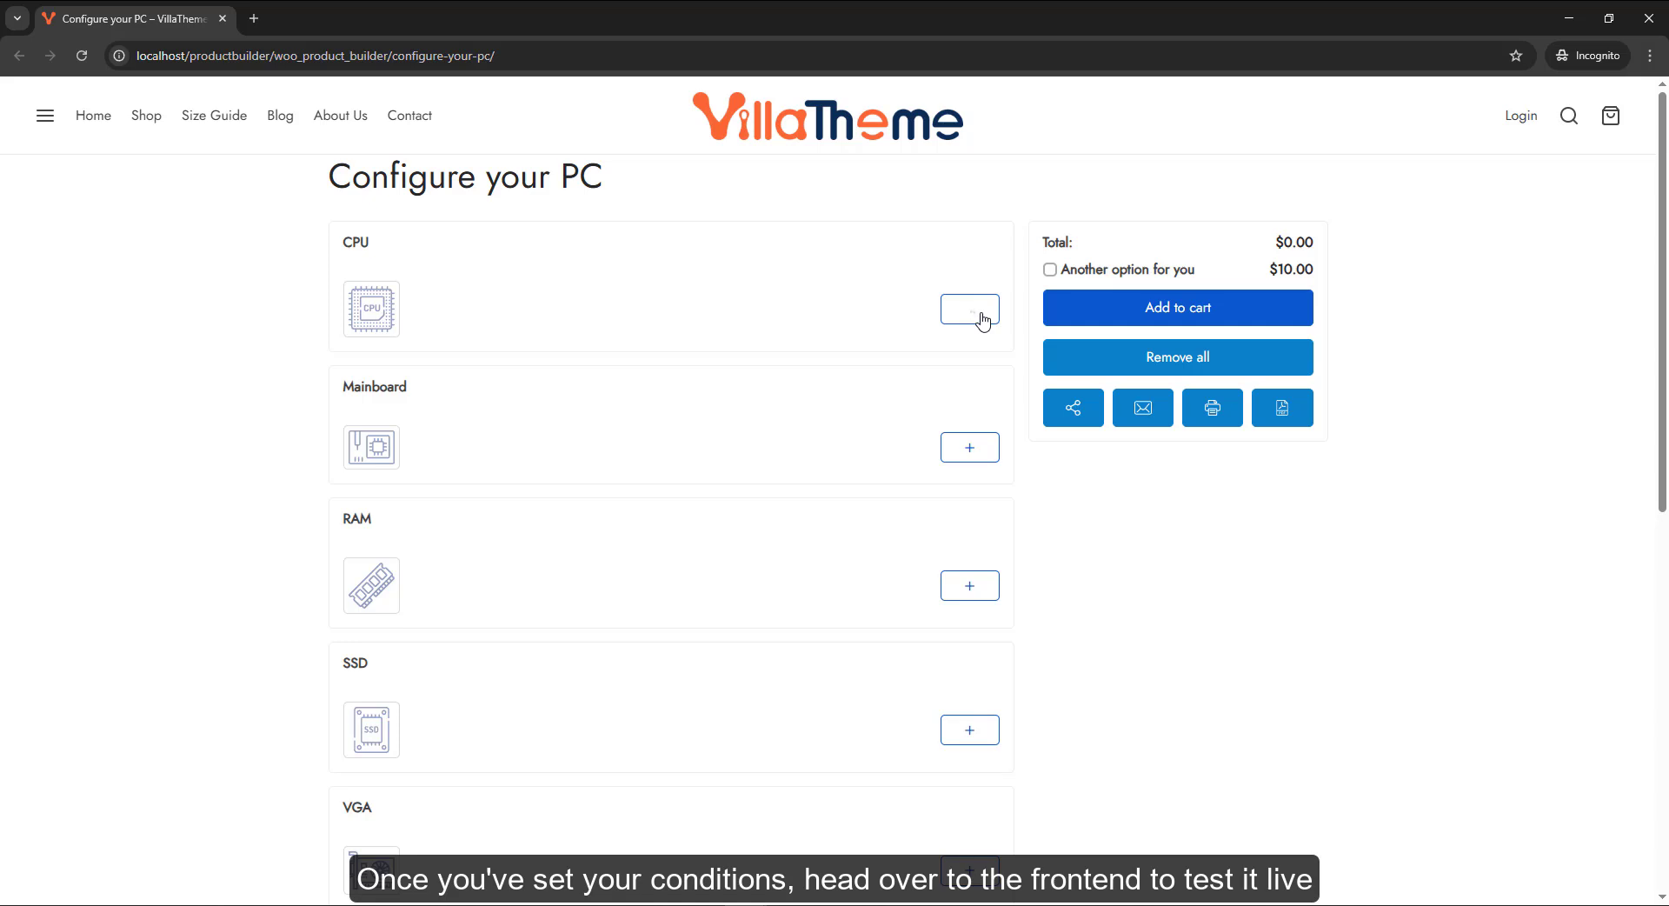
# Open the storefront builder's CPU choices and check the Brand attribute on the AMD A8 7650K Kaveri product page in a separate tab
pyautogui.click(980, 320)
pyautogui.middleClick(745, 246)
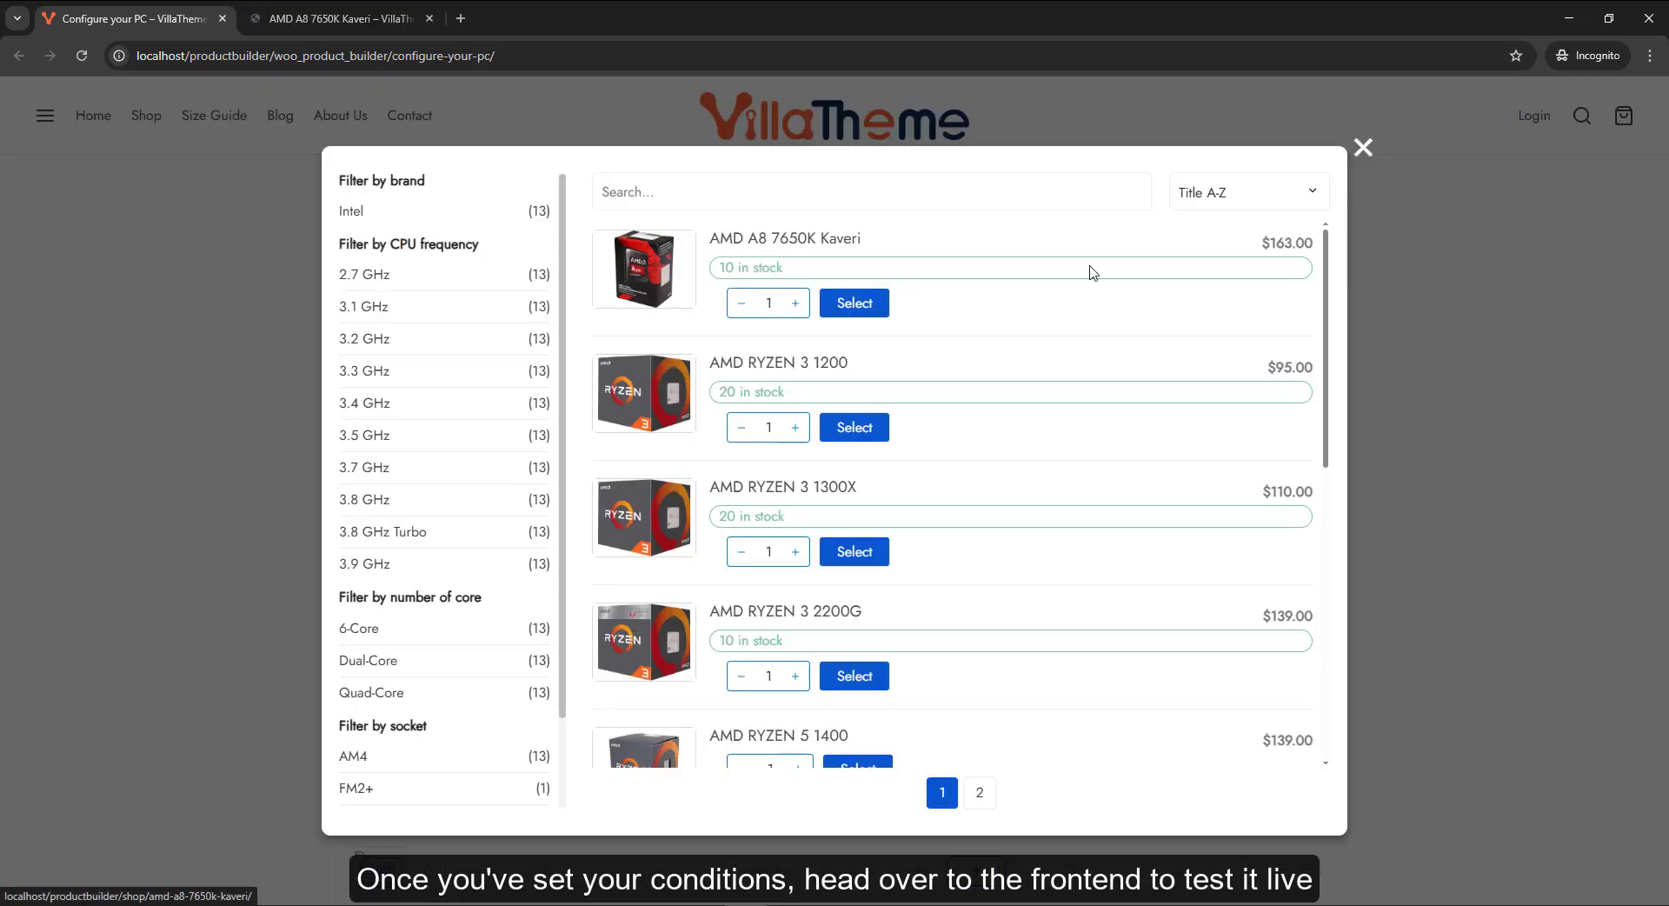
pyautogui.click(373, 9)
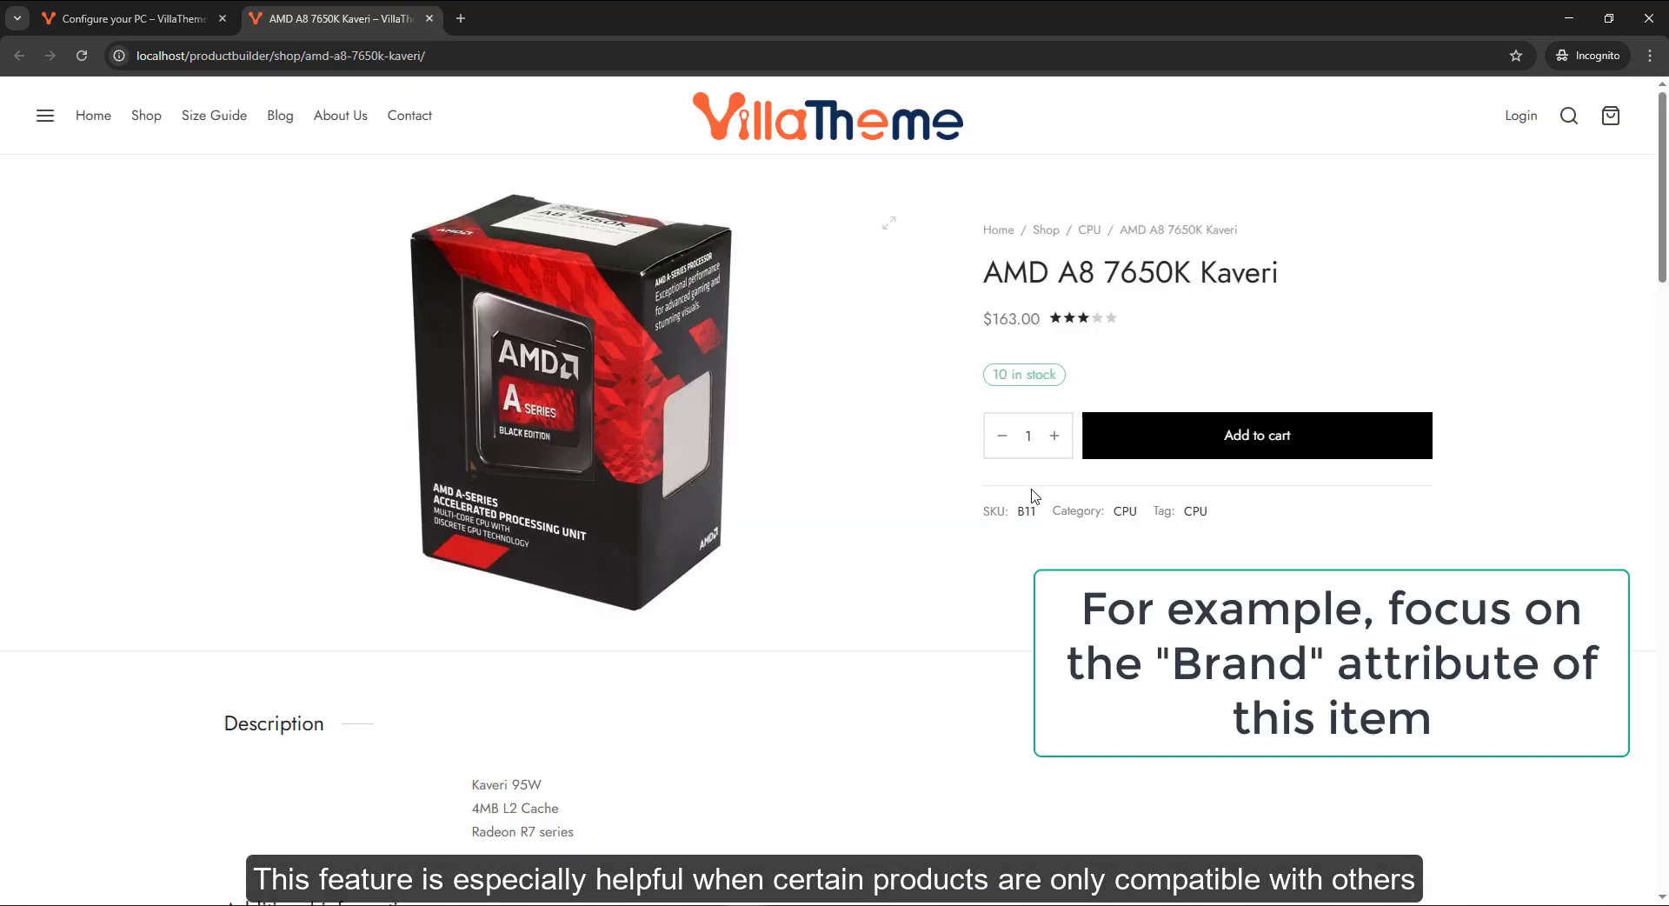
pyautogui.scroll(-5, 1051, 495)
pyautogui.moveTo(647, 588); pyautogui.dragTo(748, 591)
pyautogui.hotkey('ctrl', 'shift', 'Tab')
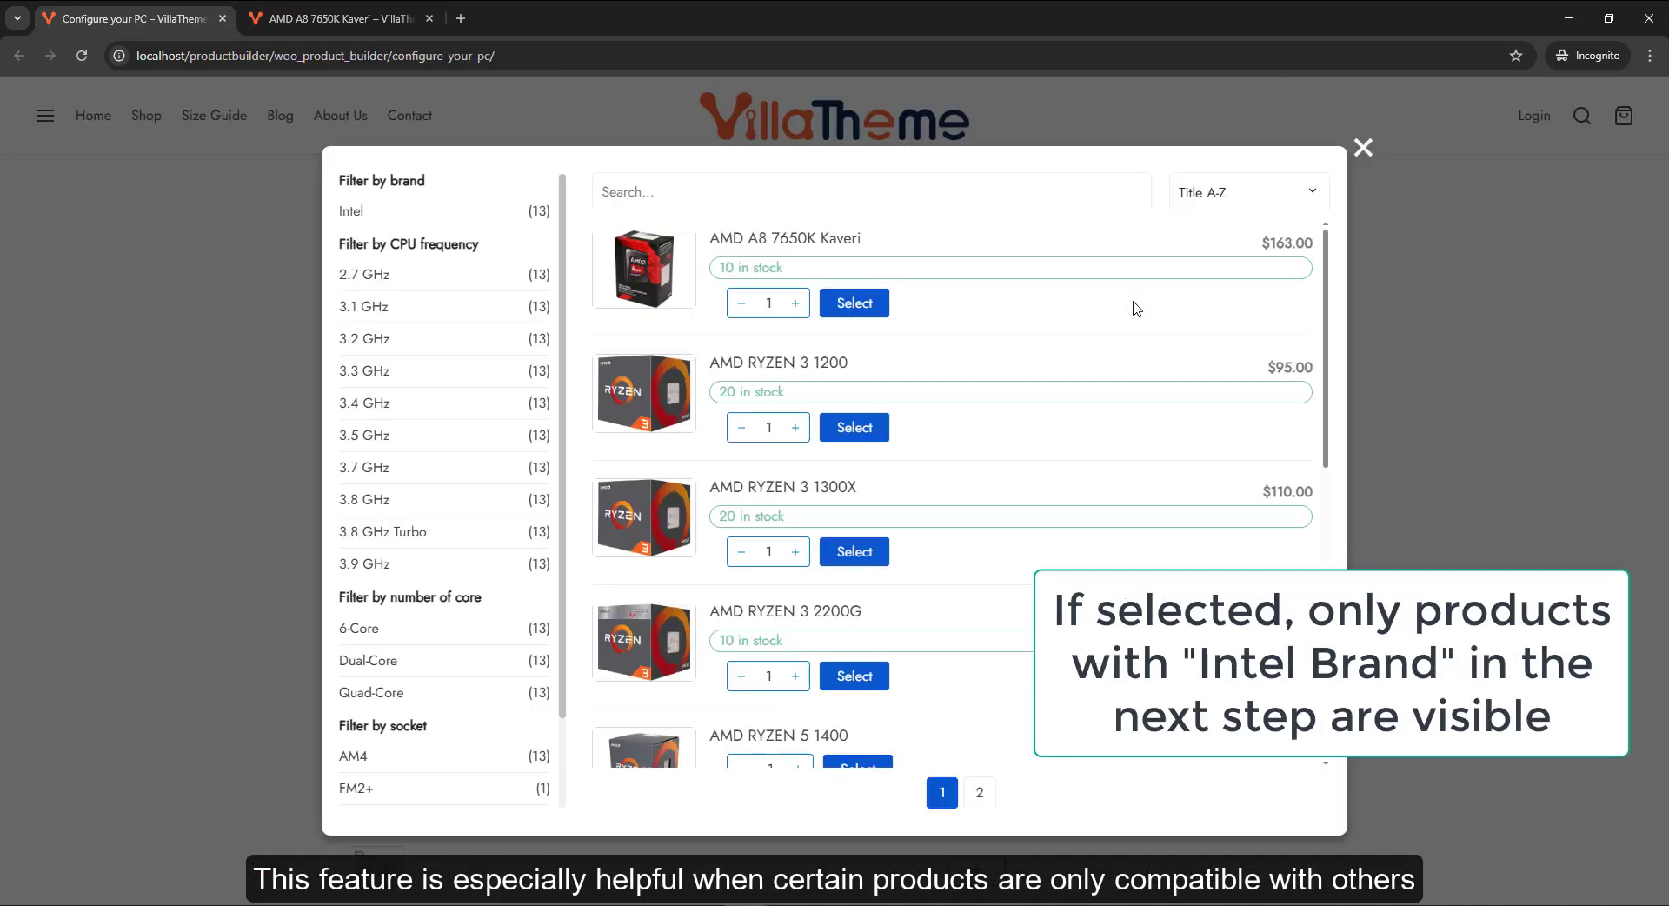
# Close the CPU choices and look through the Mainboard step's products and brand filters
pyautogui.click(1363, 147)
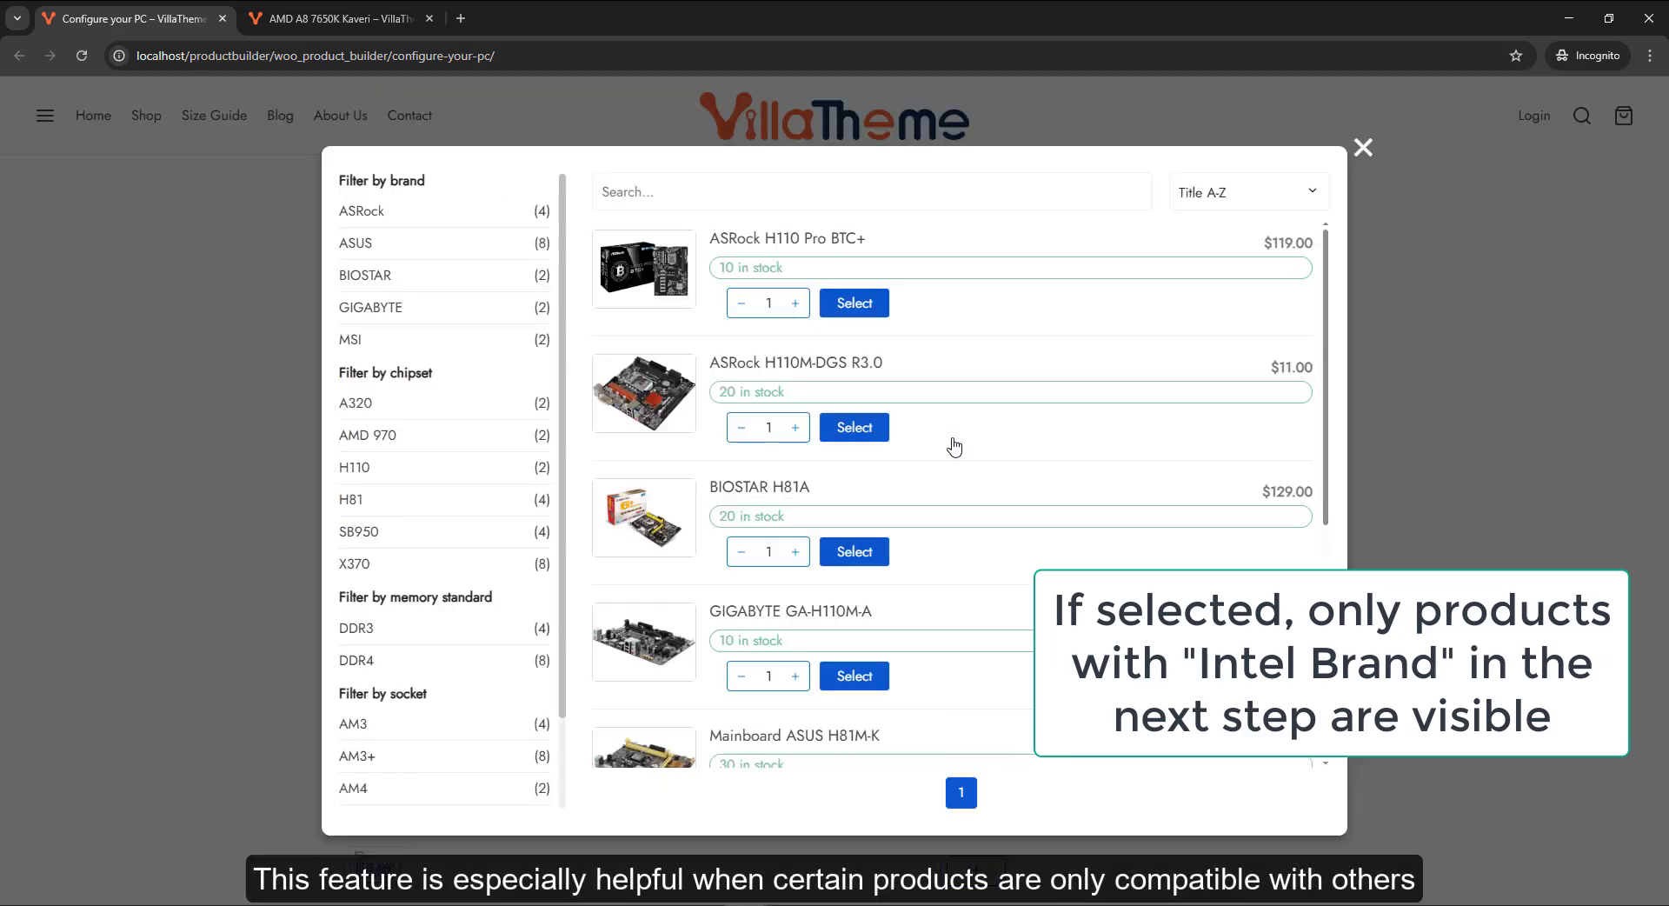
pyautogui.scroll(-5, 955, 445)
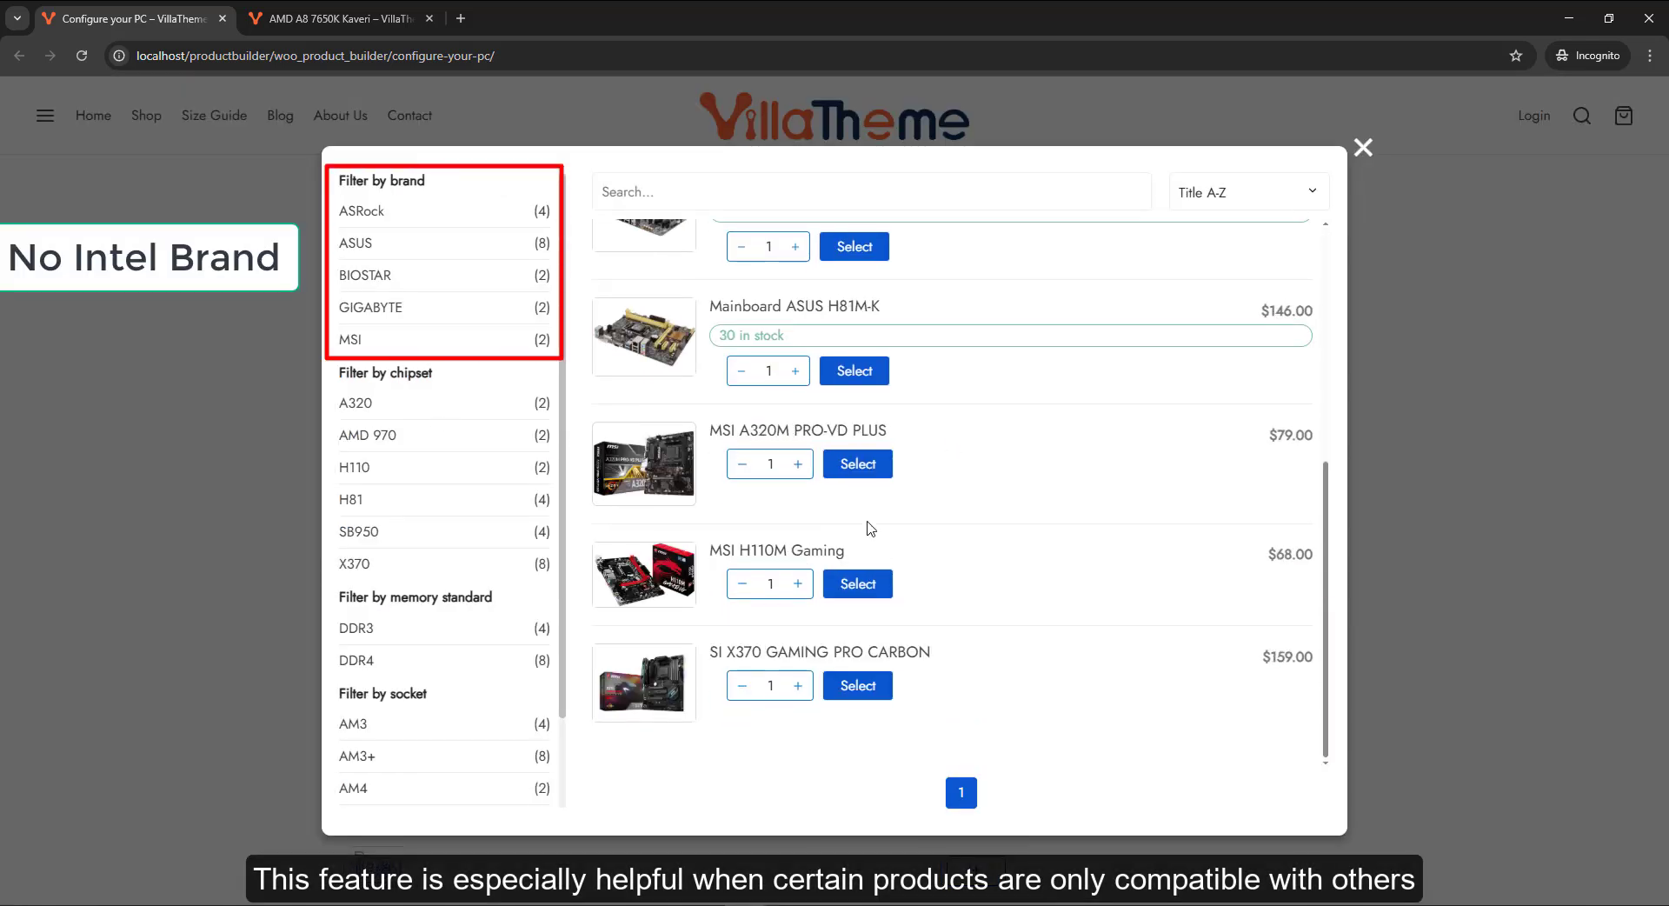
pyautogui.scroll(5, 868, 525)
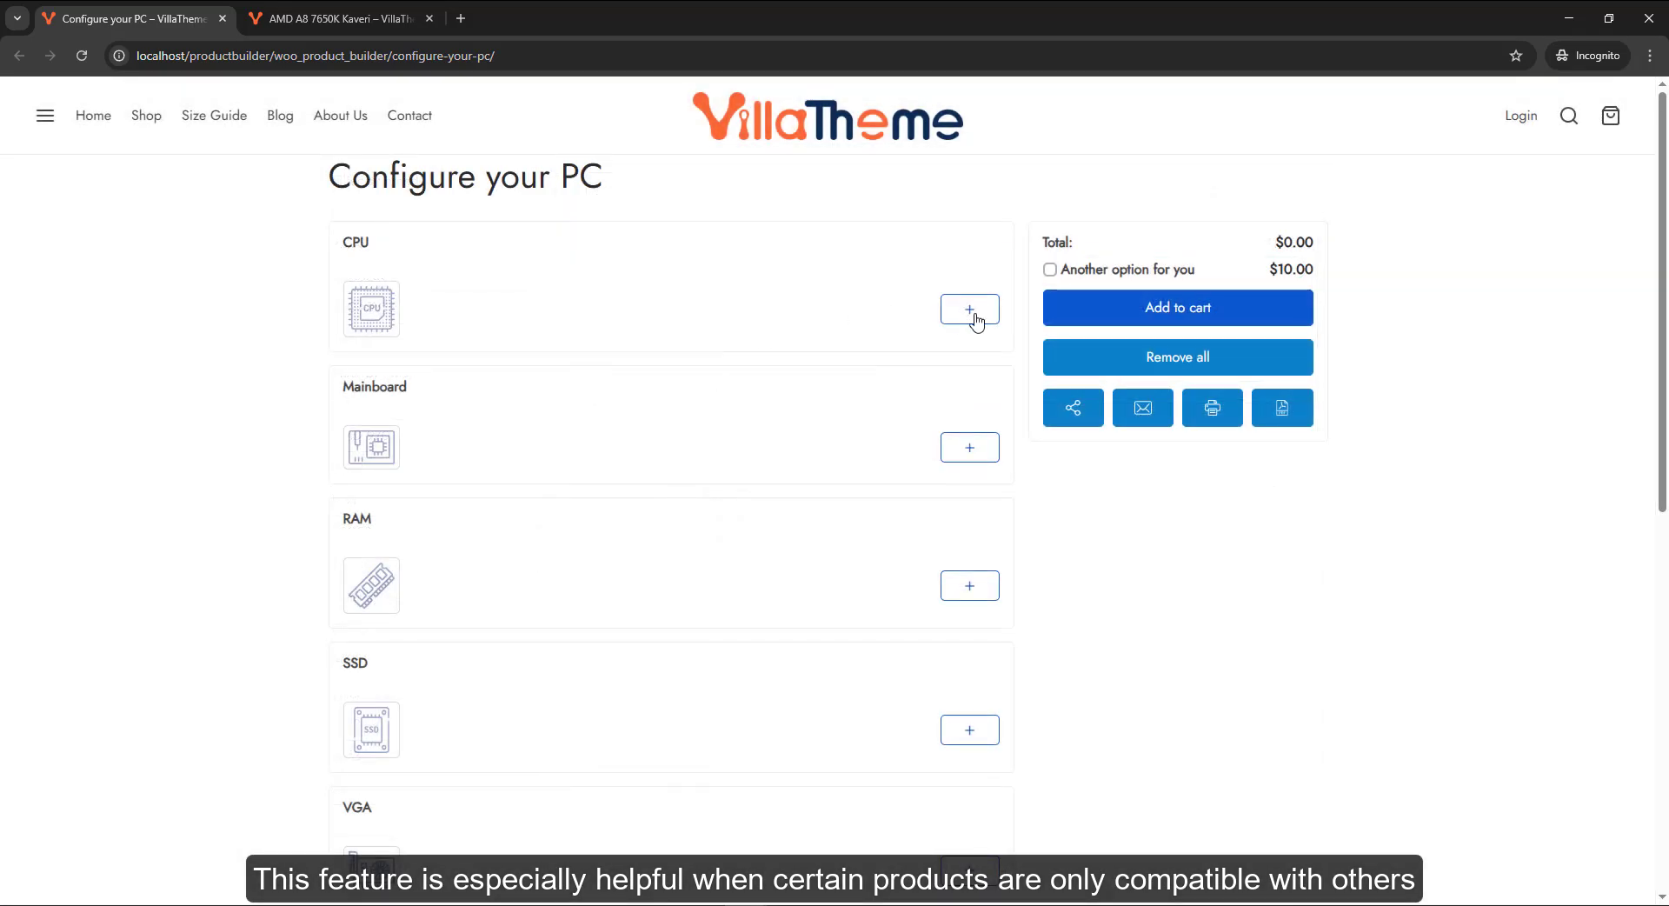
# Test the Mainboard choices with the AMD A8 7650K Kaveri selected as the CPU, and remove that CPU from the build
pyautogui.click(970, 309)
pyautogui.click(859, 305)
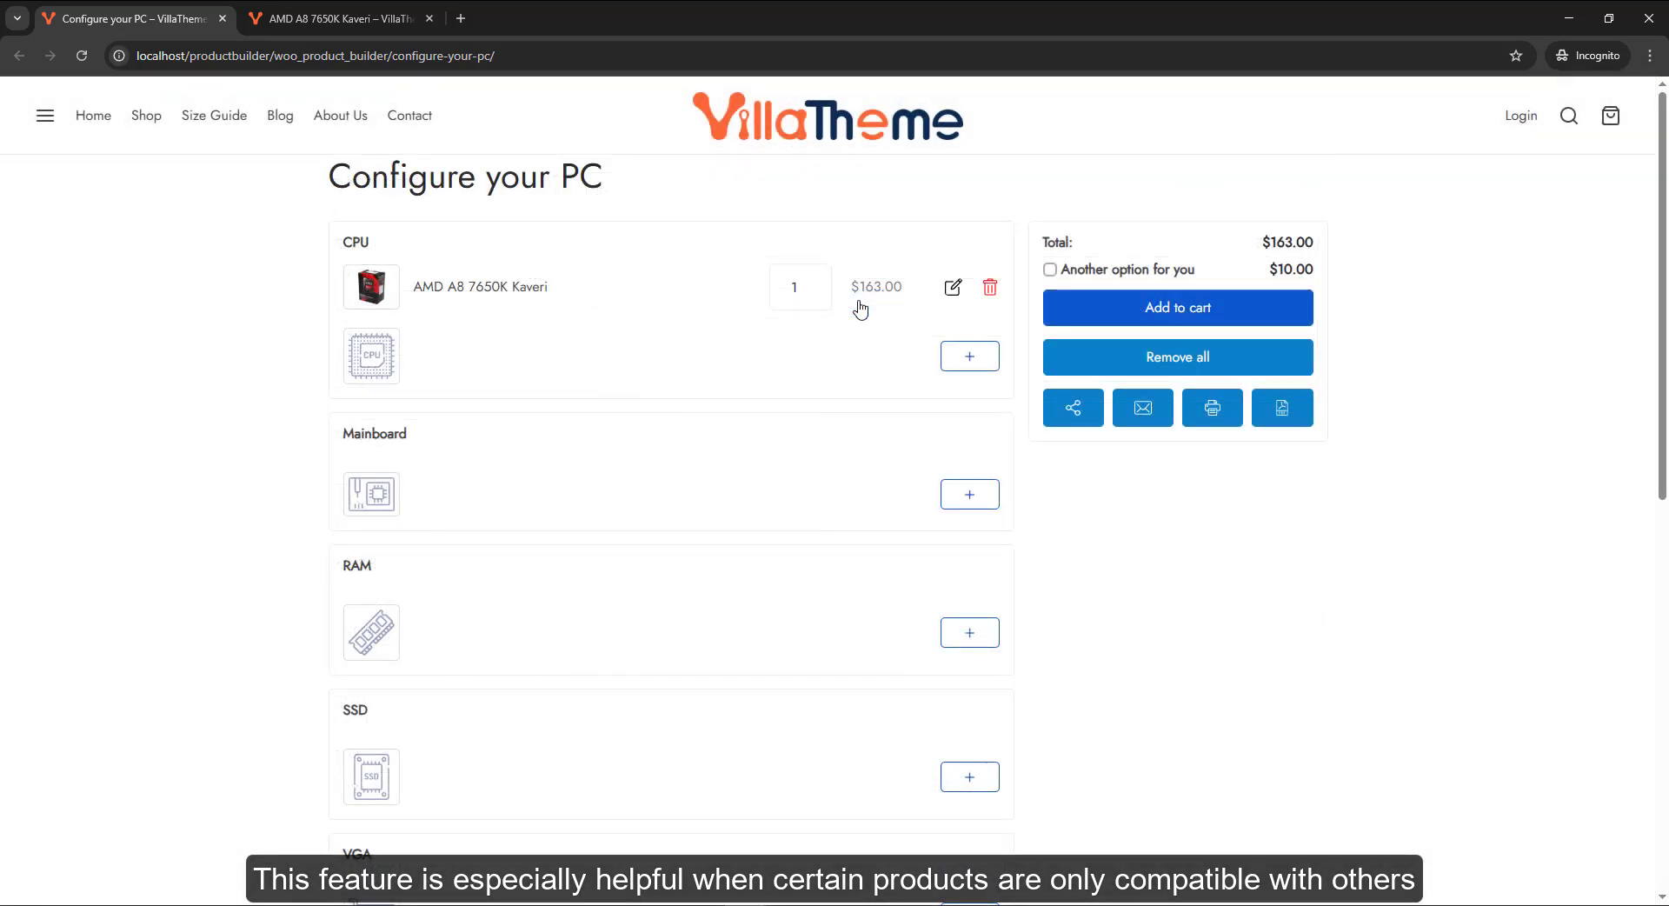
pyautogui.click(954, 511)
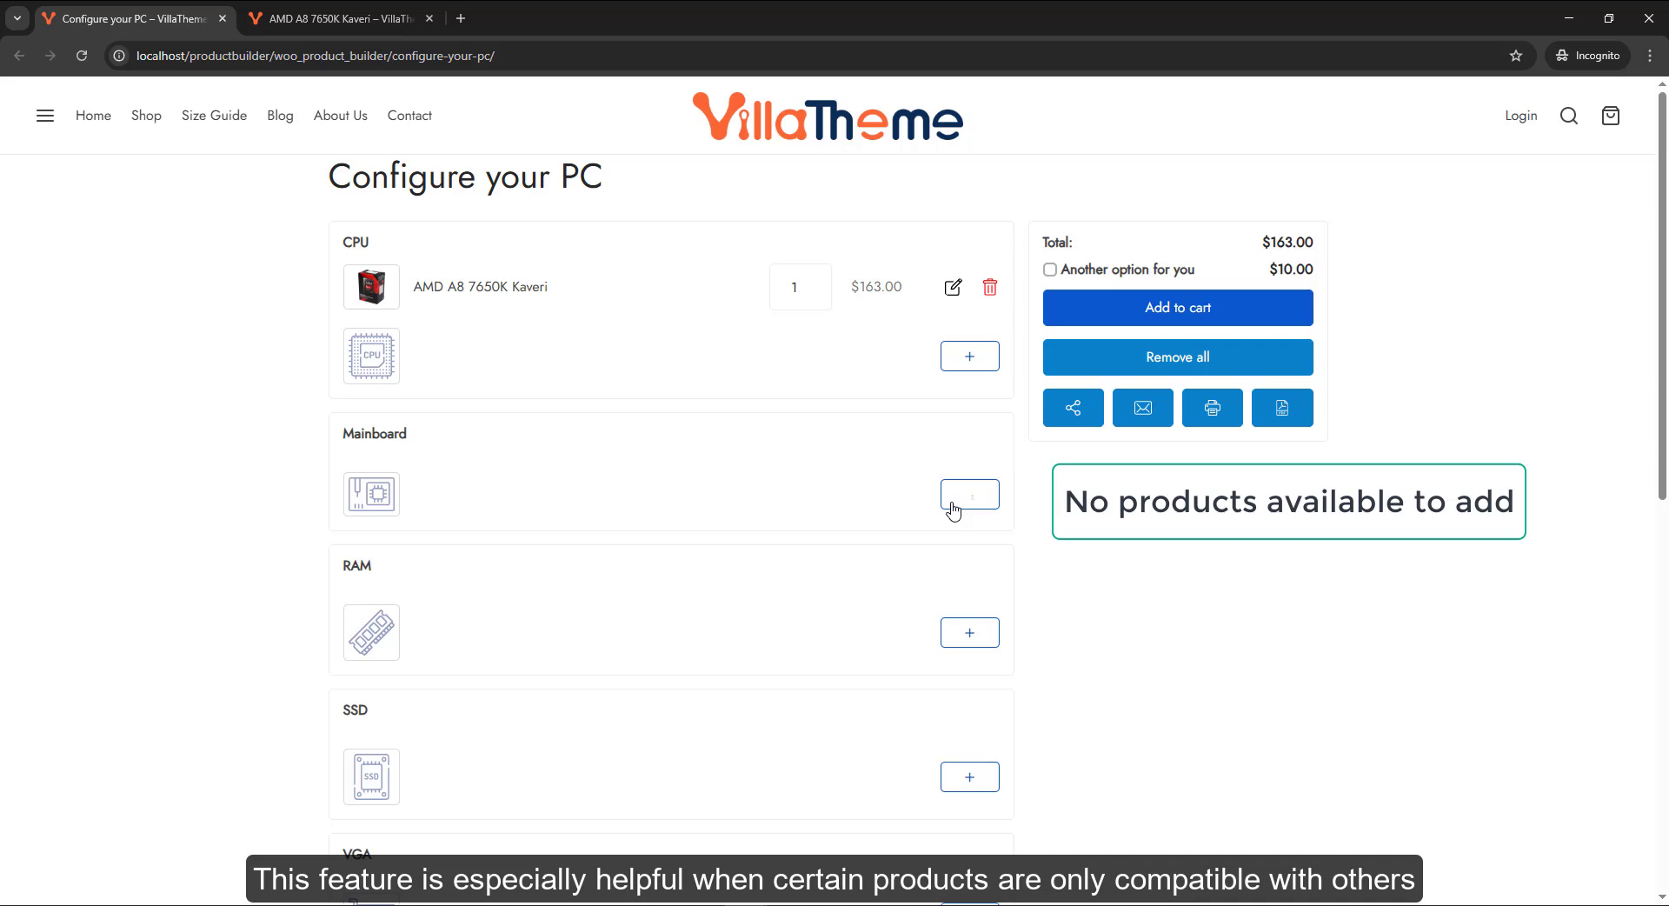
pyautogui.click(990, 288)
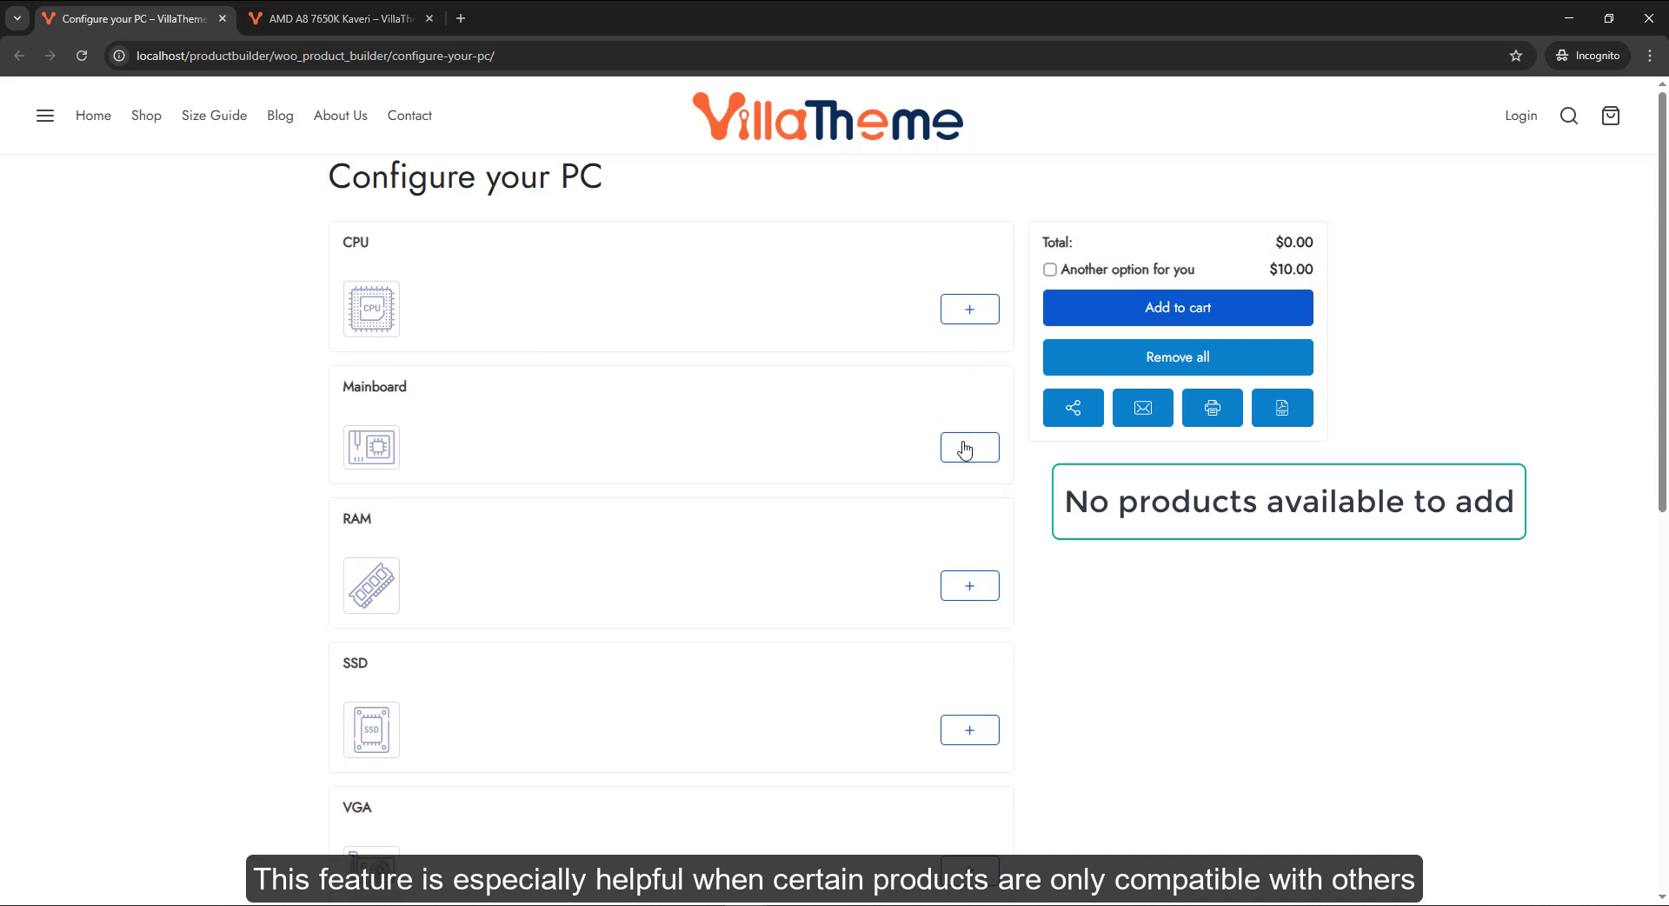
# Add the Mainboard ASUS H81M-K from the ASRock-filtered choices and the AMD A8 7650K Kaveri CPU to the build
pyautogui.click(964, 445)
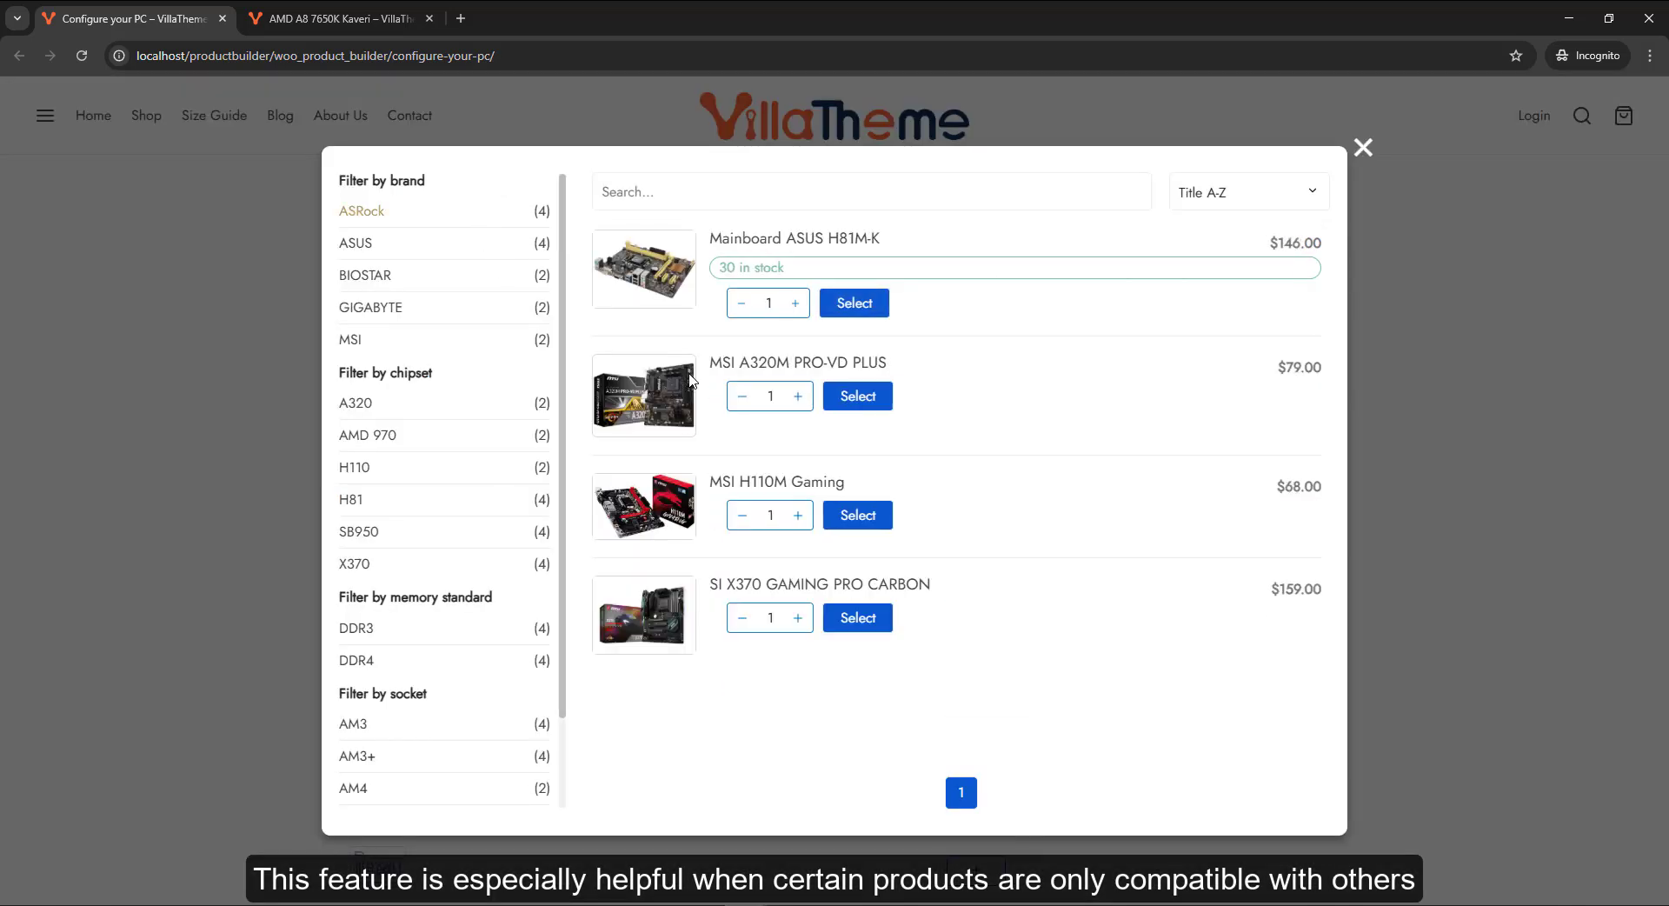
pyautogui.click(850, 303)
pyautogui.click(986, 319)
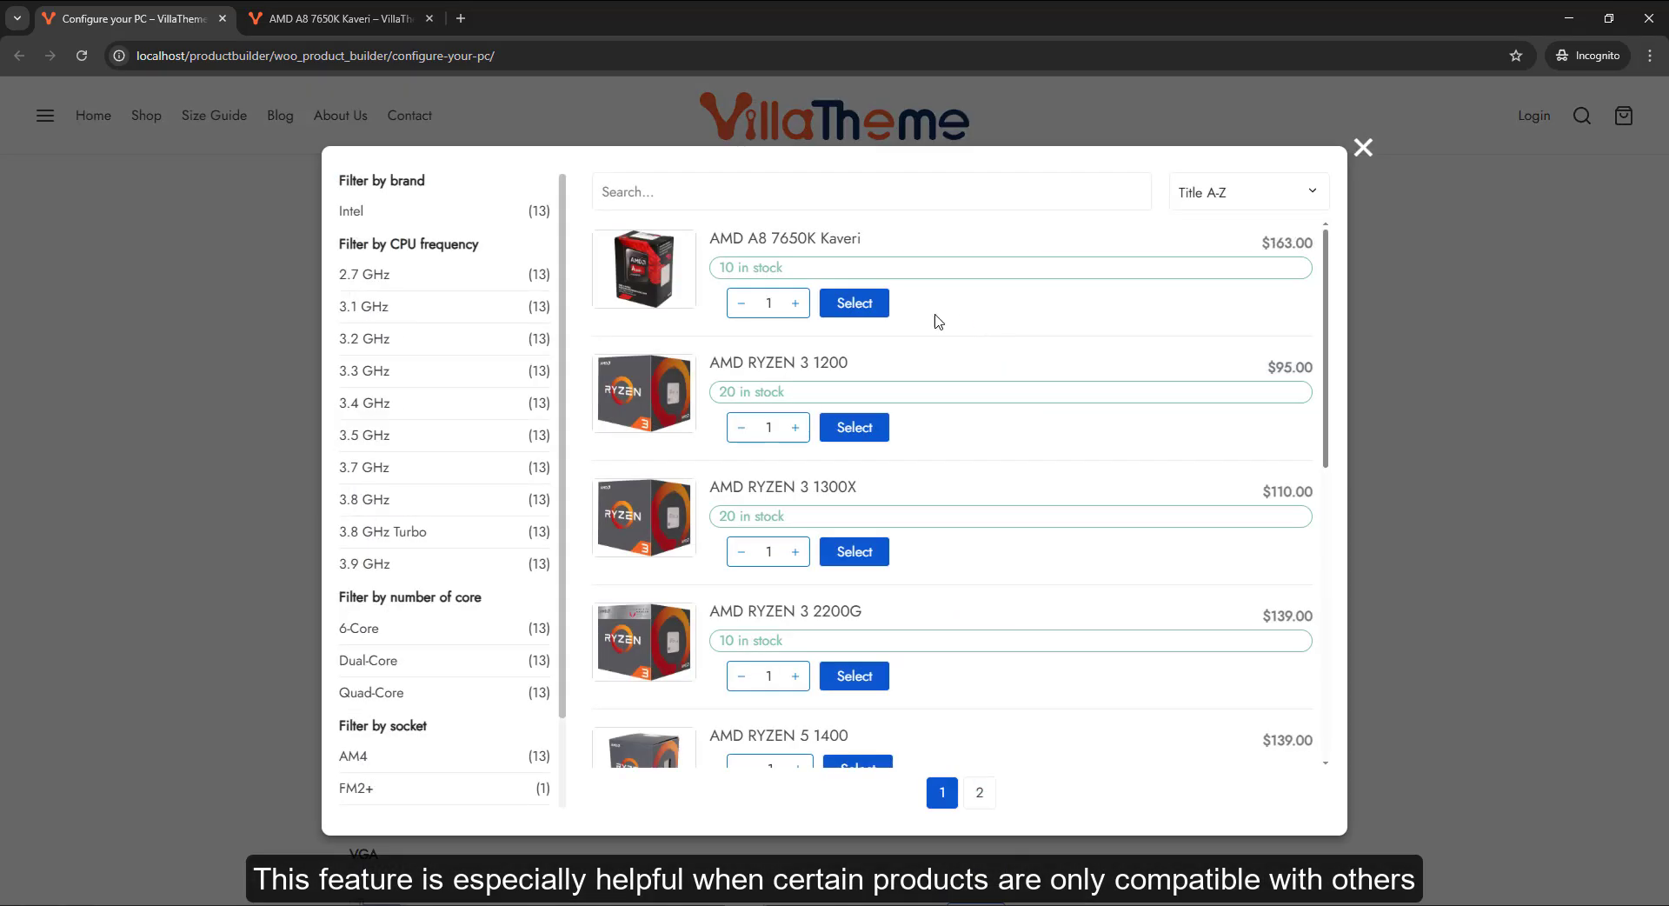
pyautogui.click(858, 306)
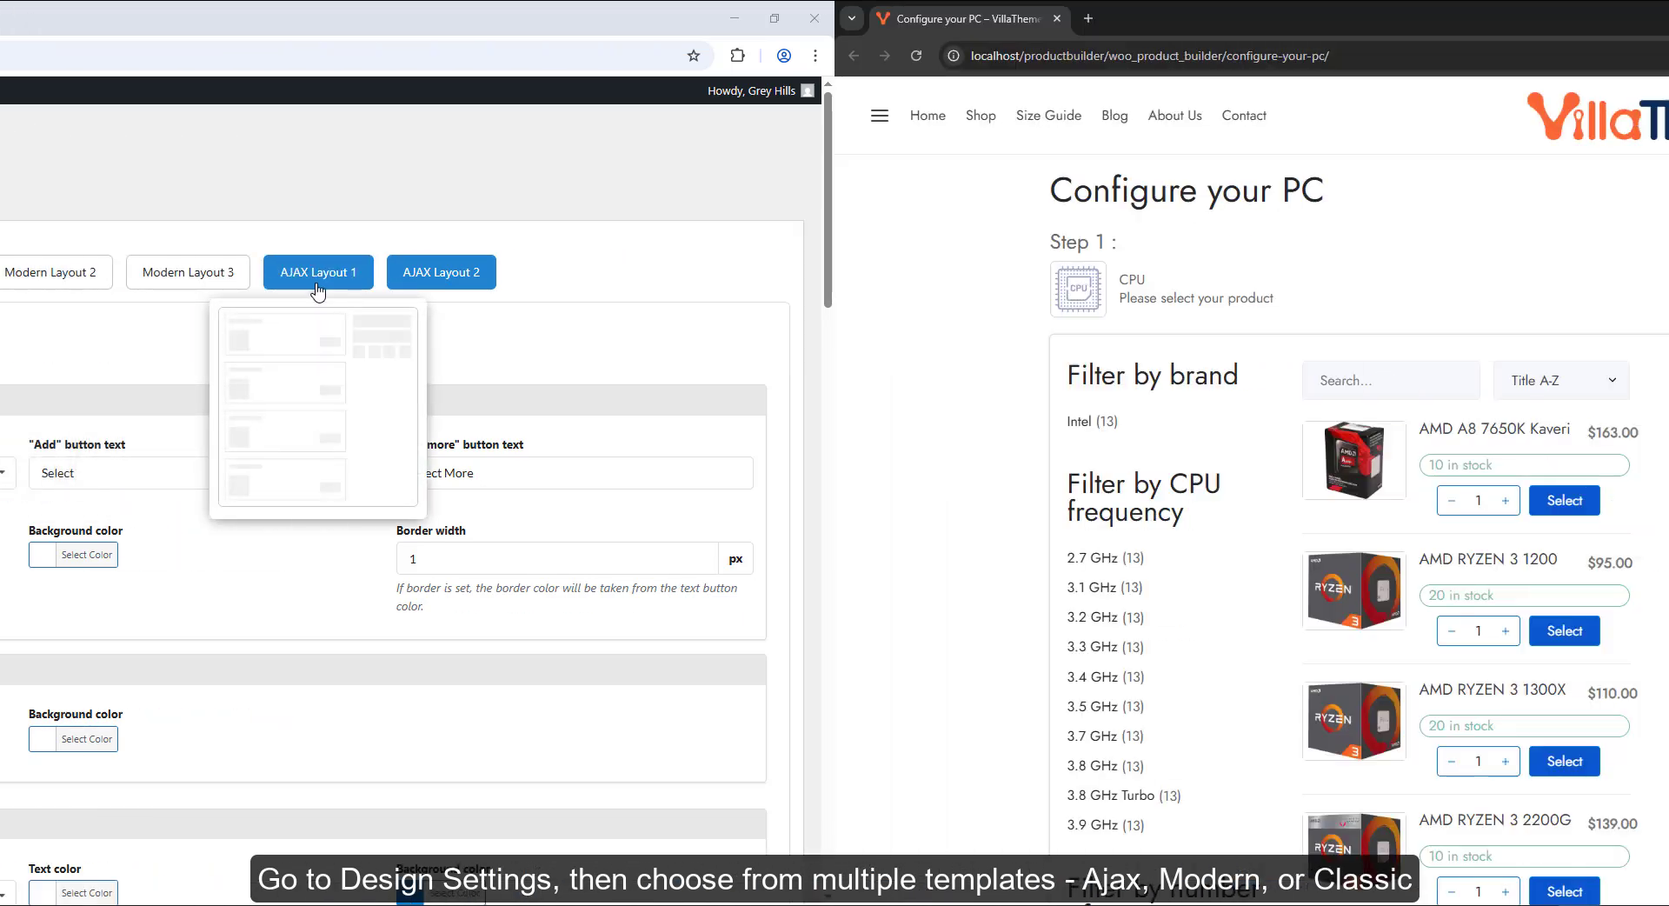
# Look over the CPU products, filters and step list of the storefront builder in the Classic layout
pyautogui.scroll(-6, 1622, 449)
pyautogui.scroll(-3, 1623, 452)
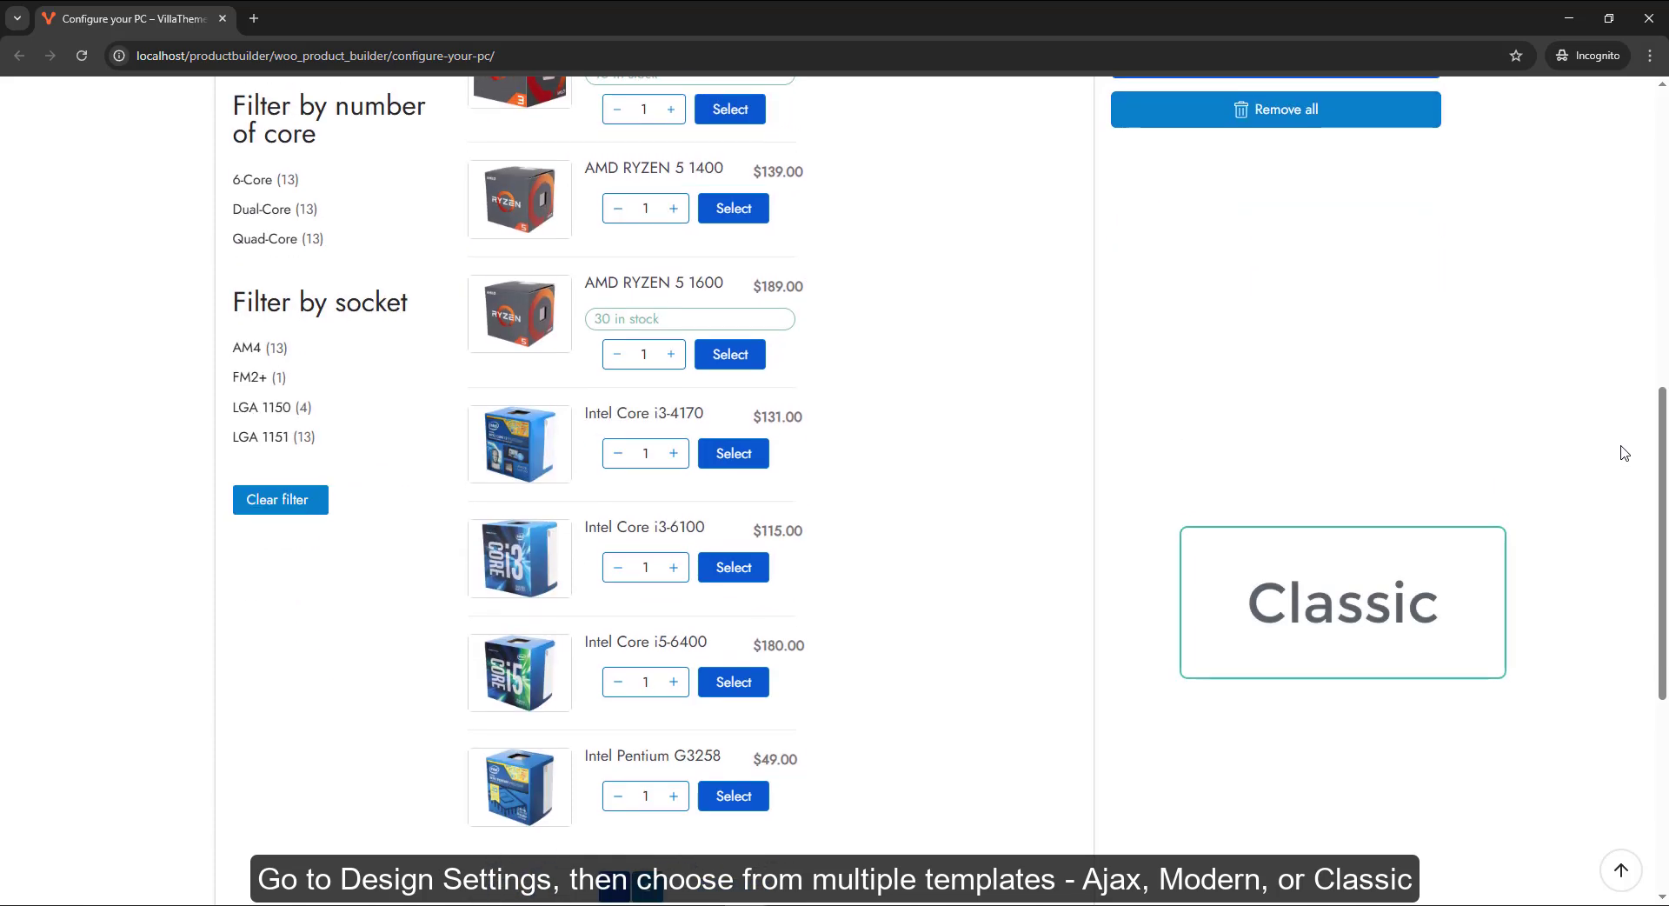
pyautogui.scroll(-5, 1624, 452)
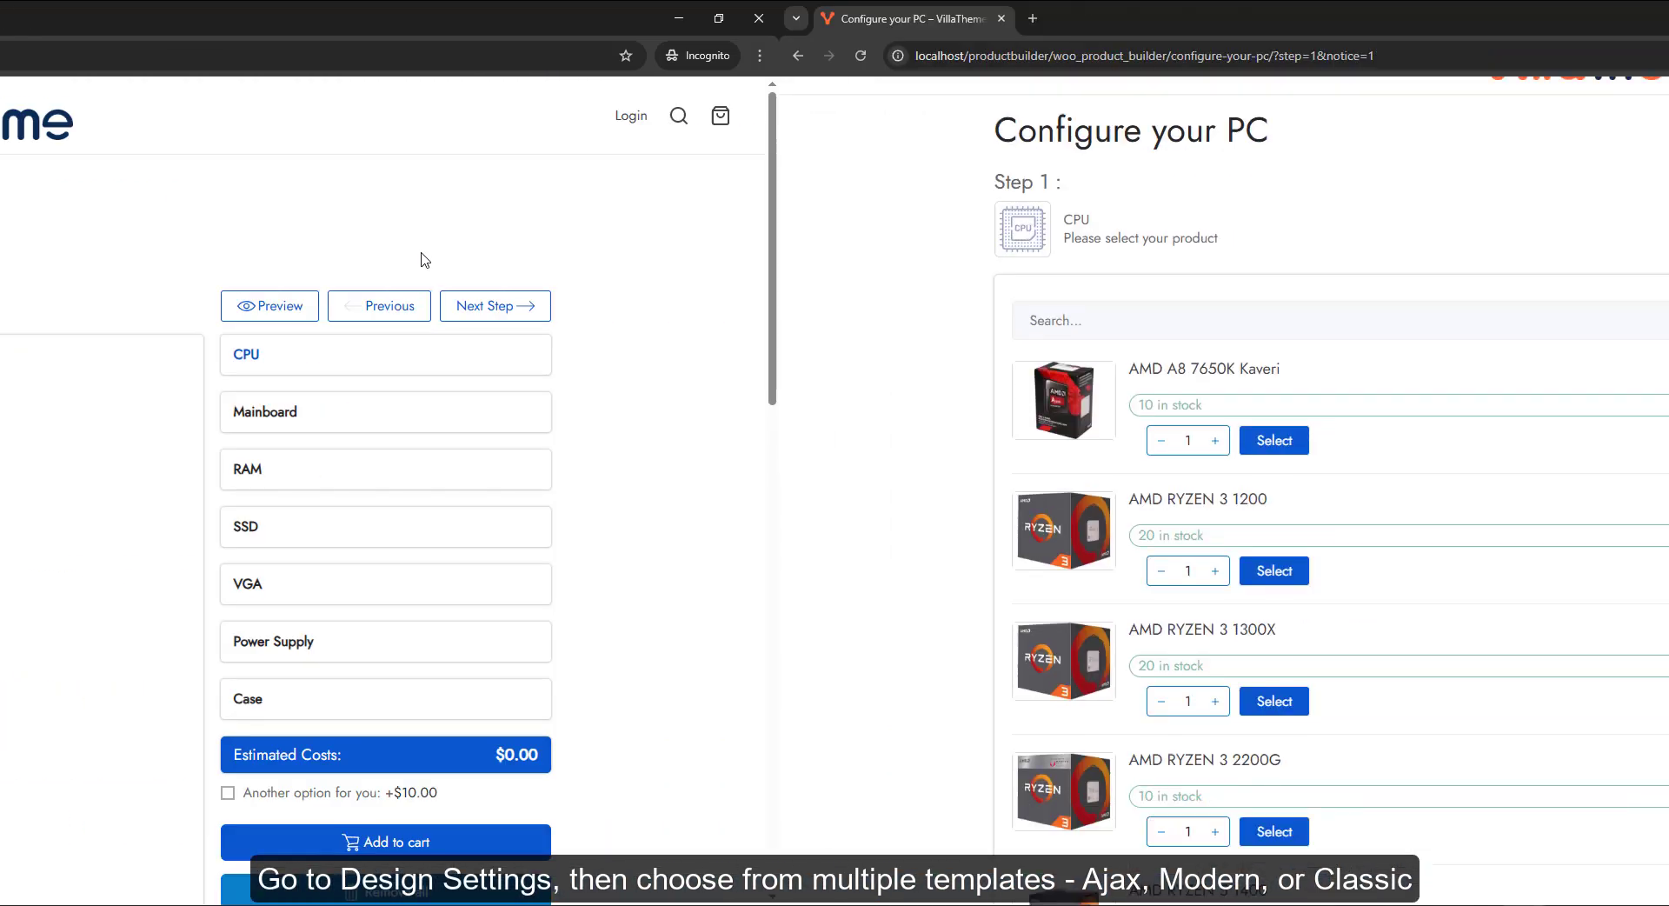
# In Classic Layout 2, expand the step sidebar and select the Intel Pentium G4400 from the second page of CPUs
pyautogui.scroll(-12, 1527, 377)
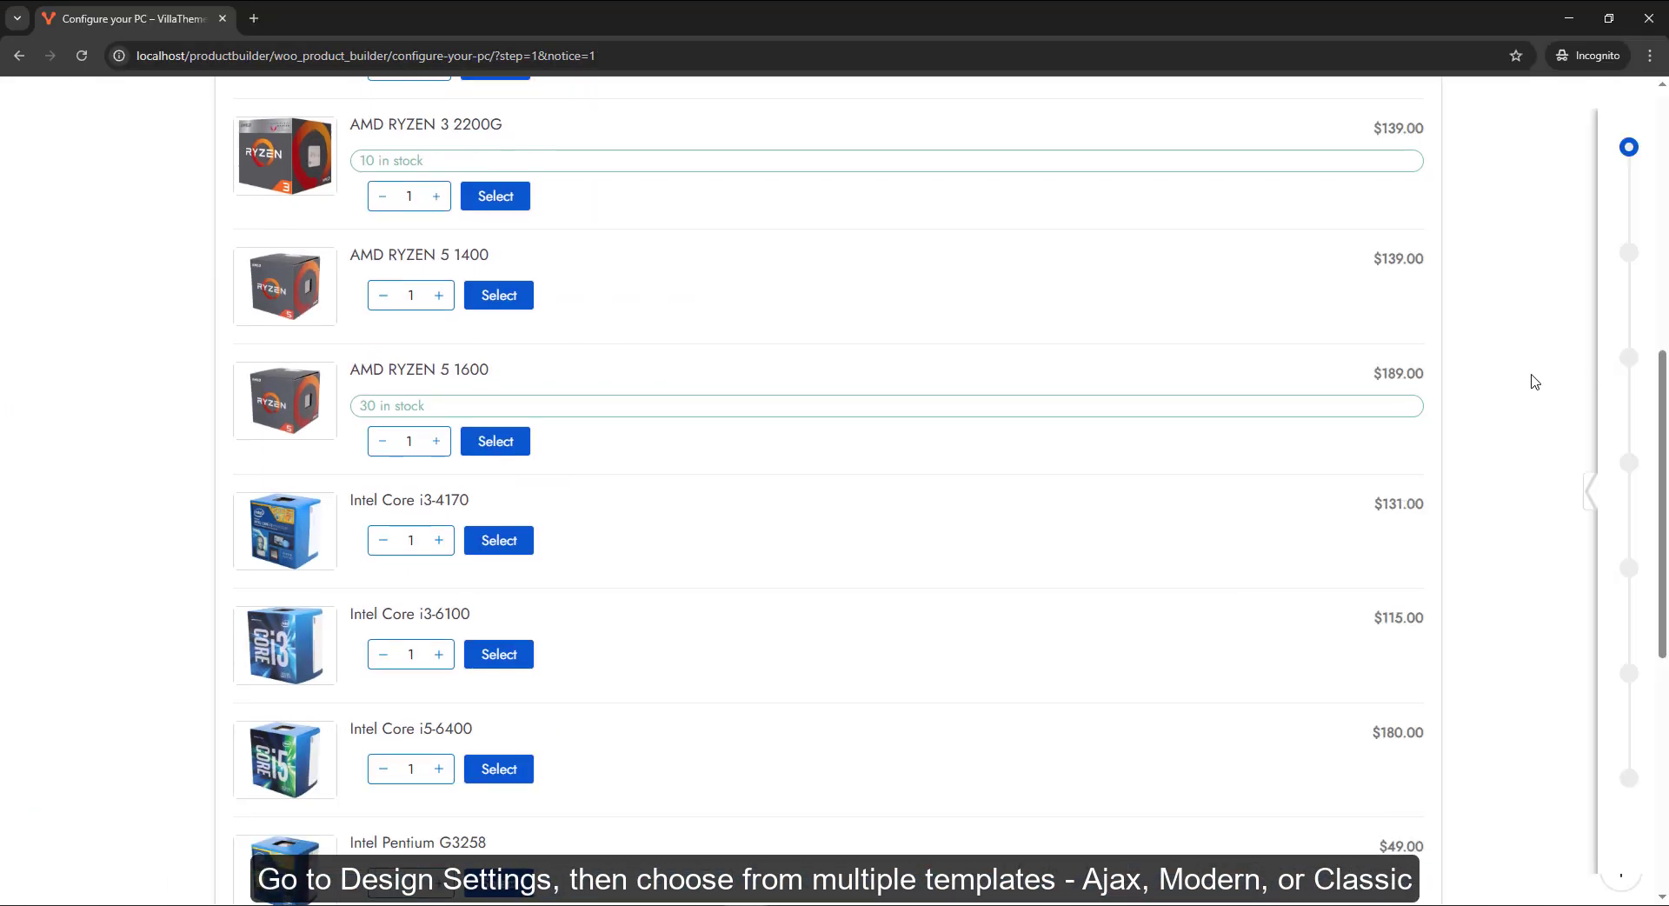
pyautogui.click(844, 383)
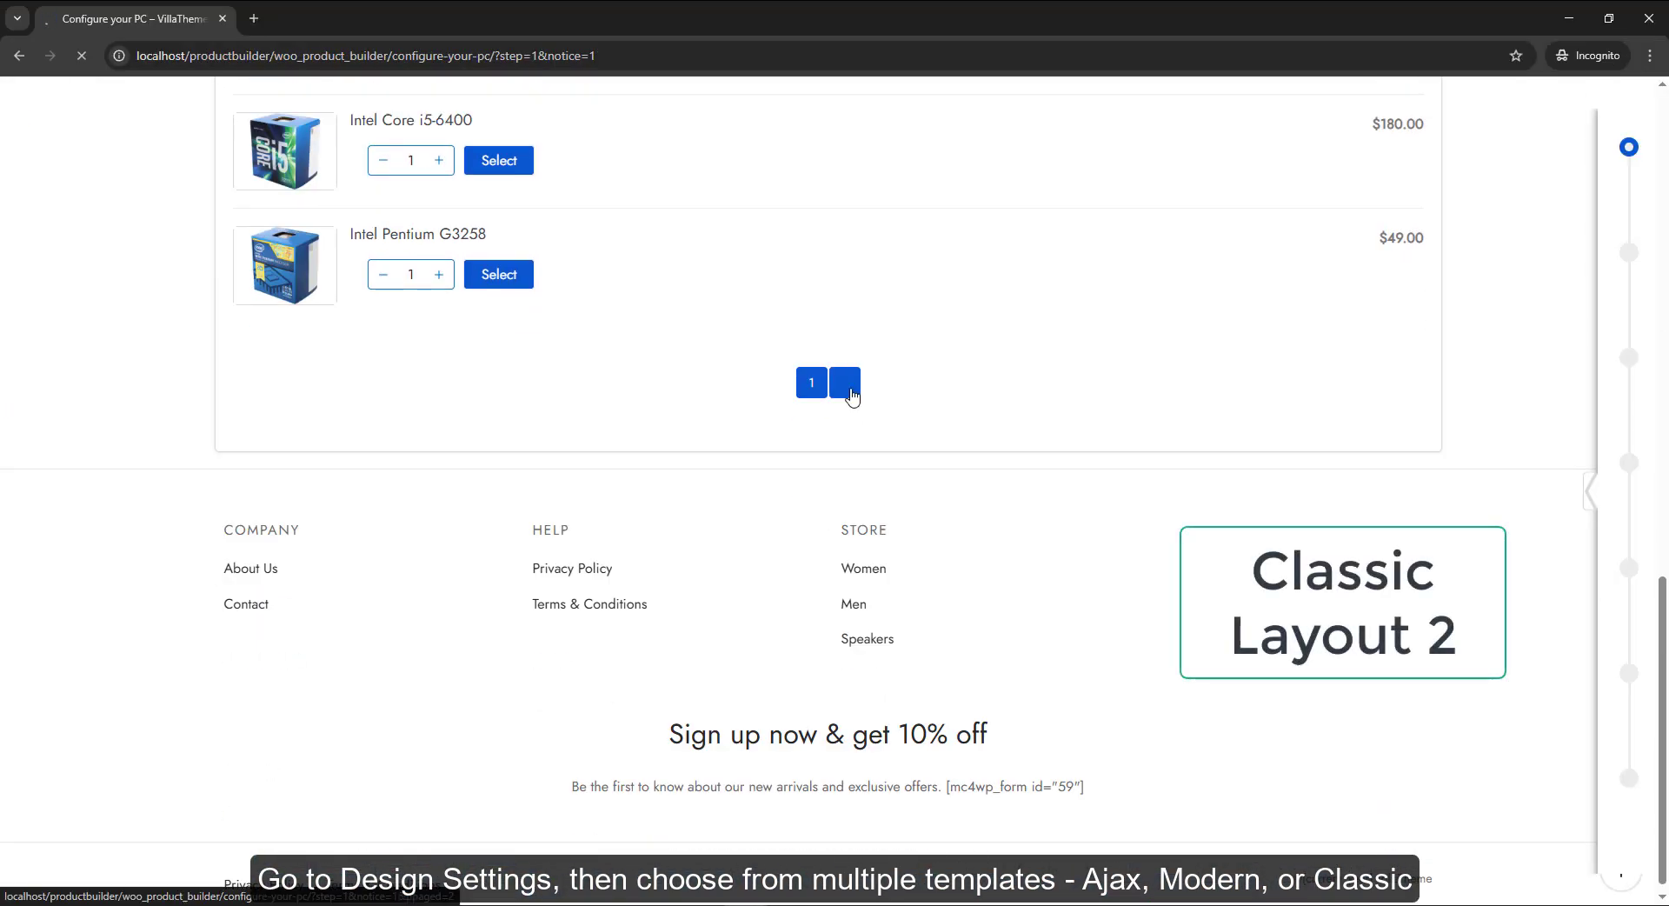
pyautogui.click(1583, 489)
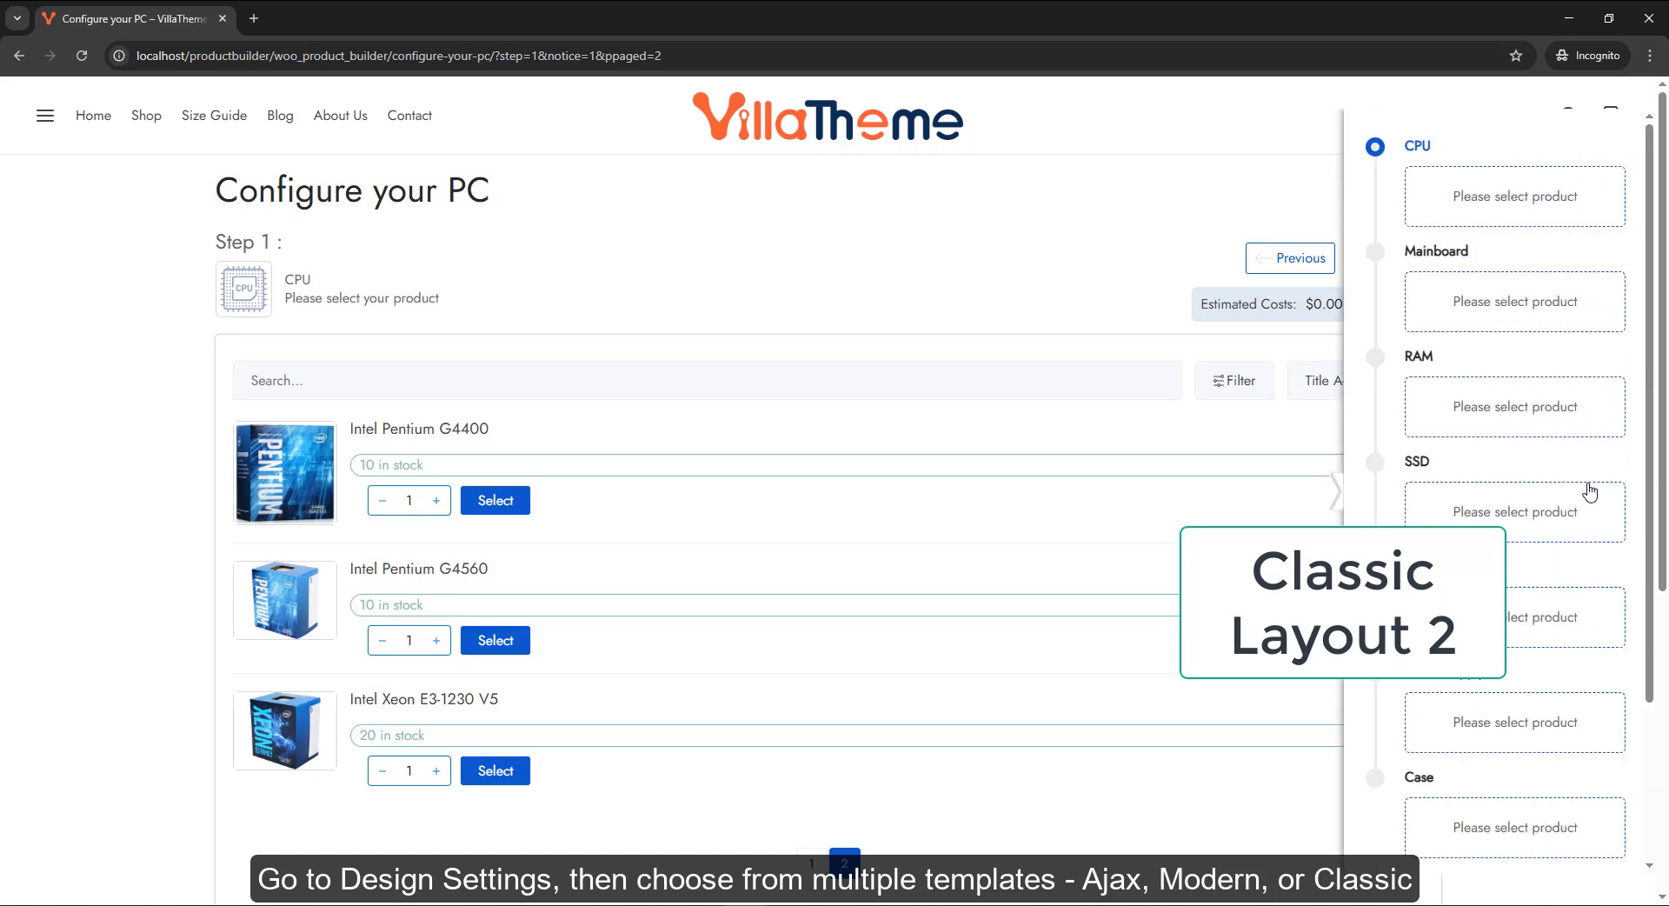
pyautogui.click(481, 500)
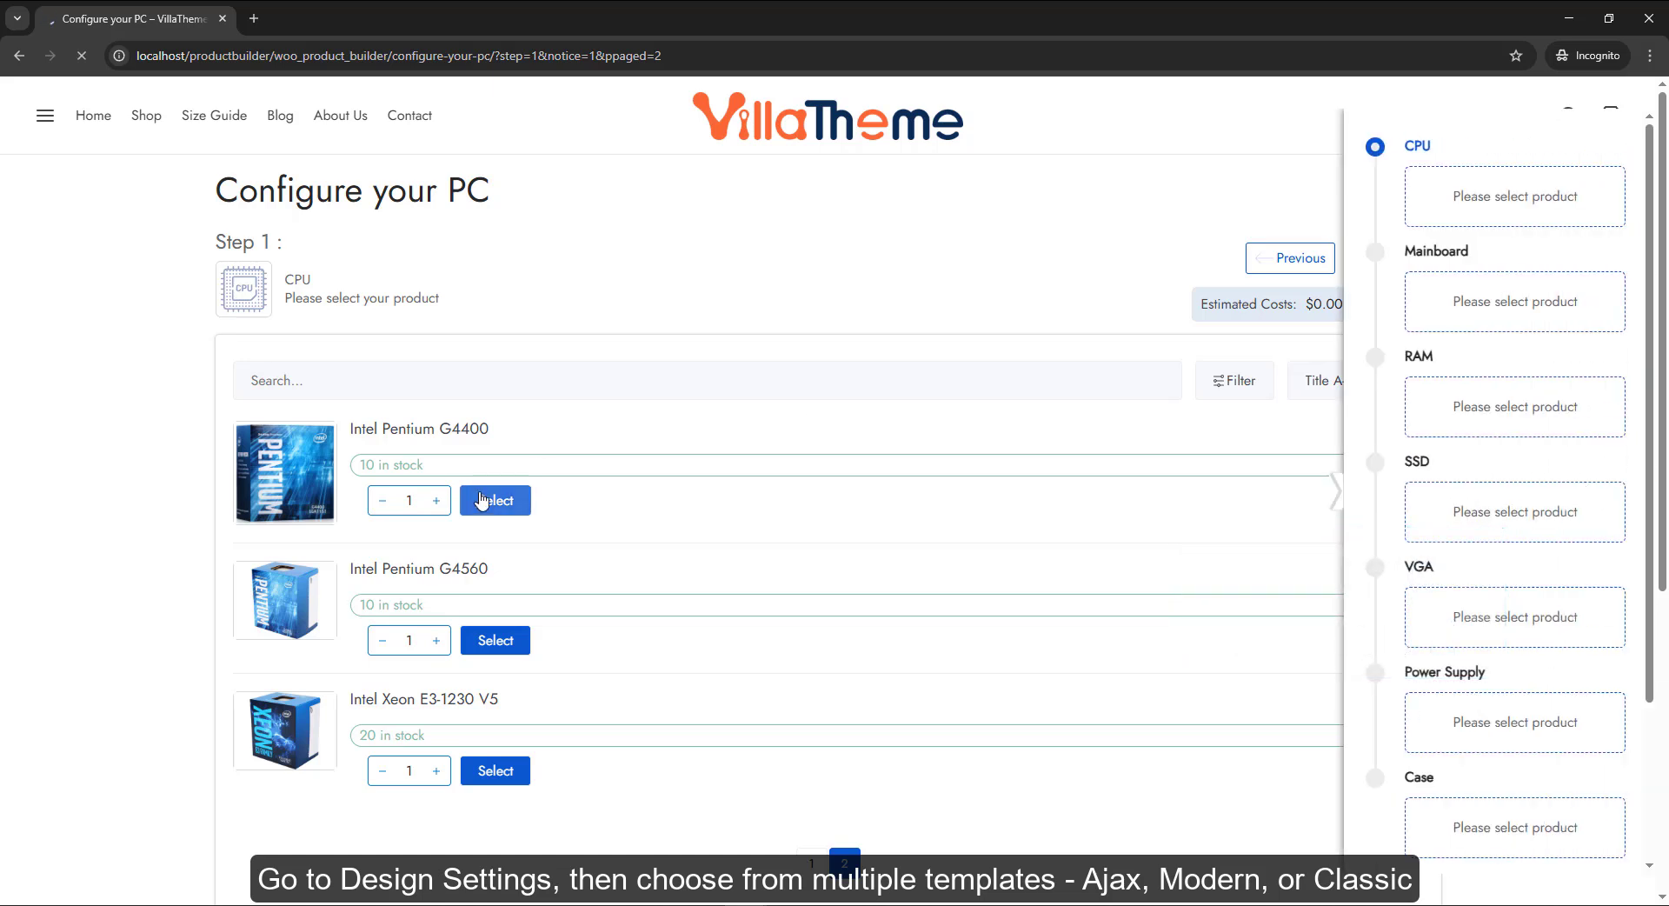
pyautogui.click(1590, 492)
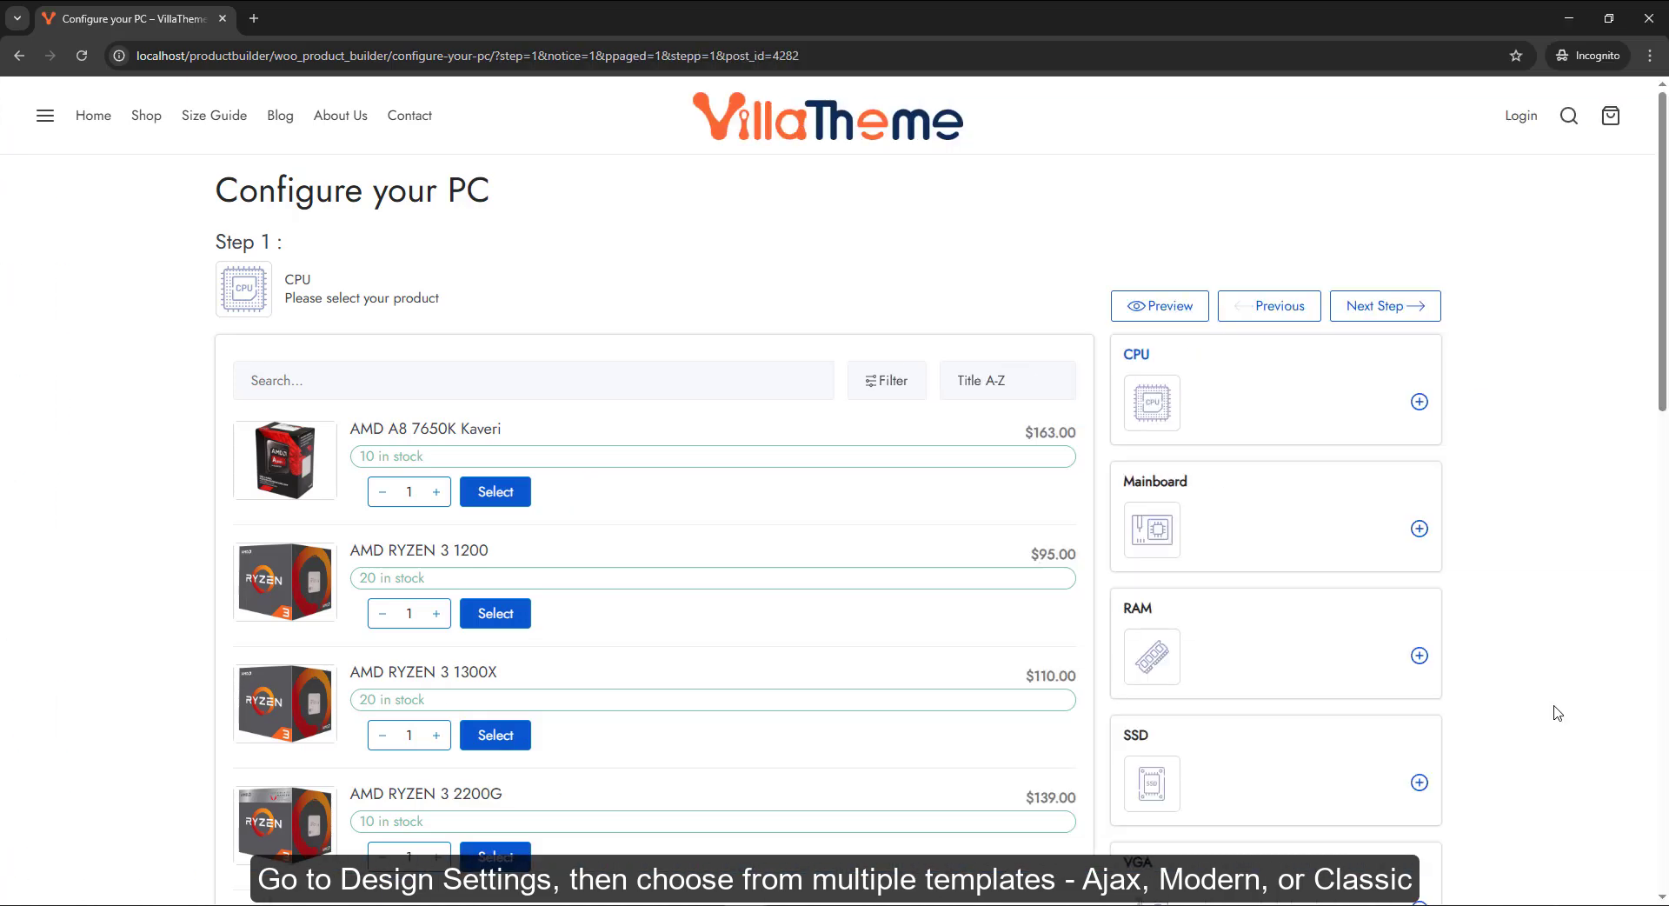
# In Modern Layout 1, select the Intel Core i3-6100 as the CPU and preview the chosen list before returning to the builder
pyautogui.scroll(-8, 1556, 709)
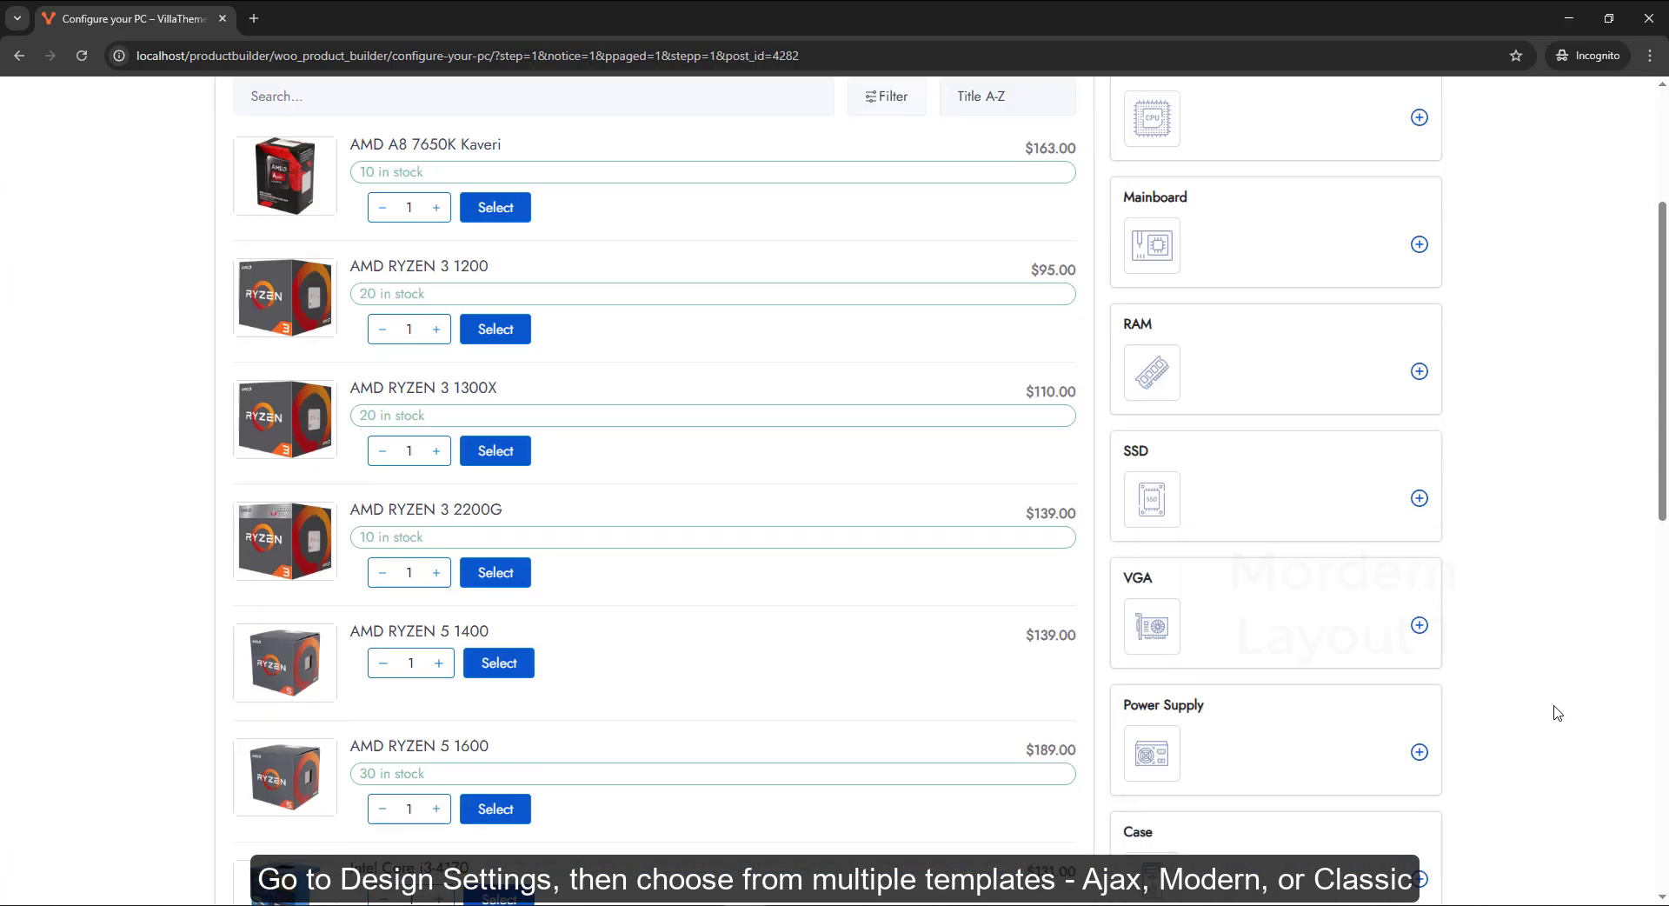
pyautogui.scroll(-2, 1557, 712)
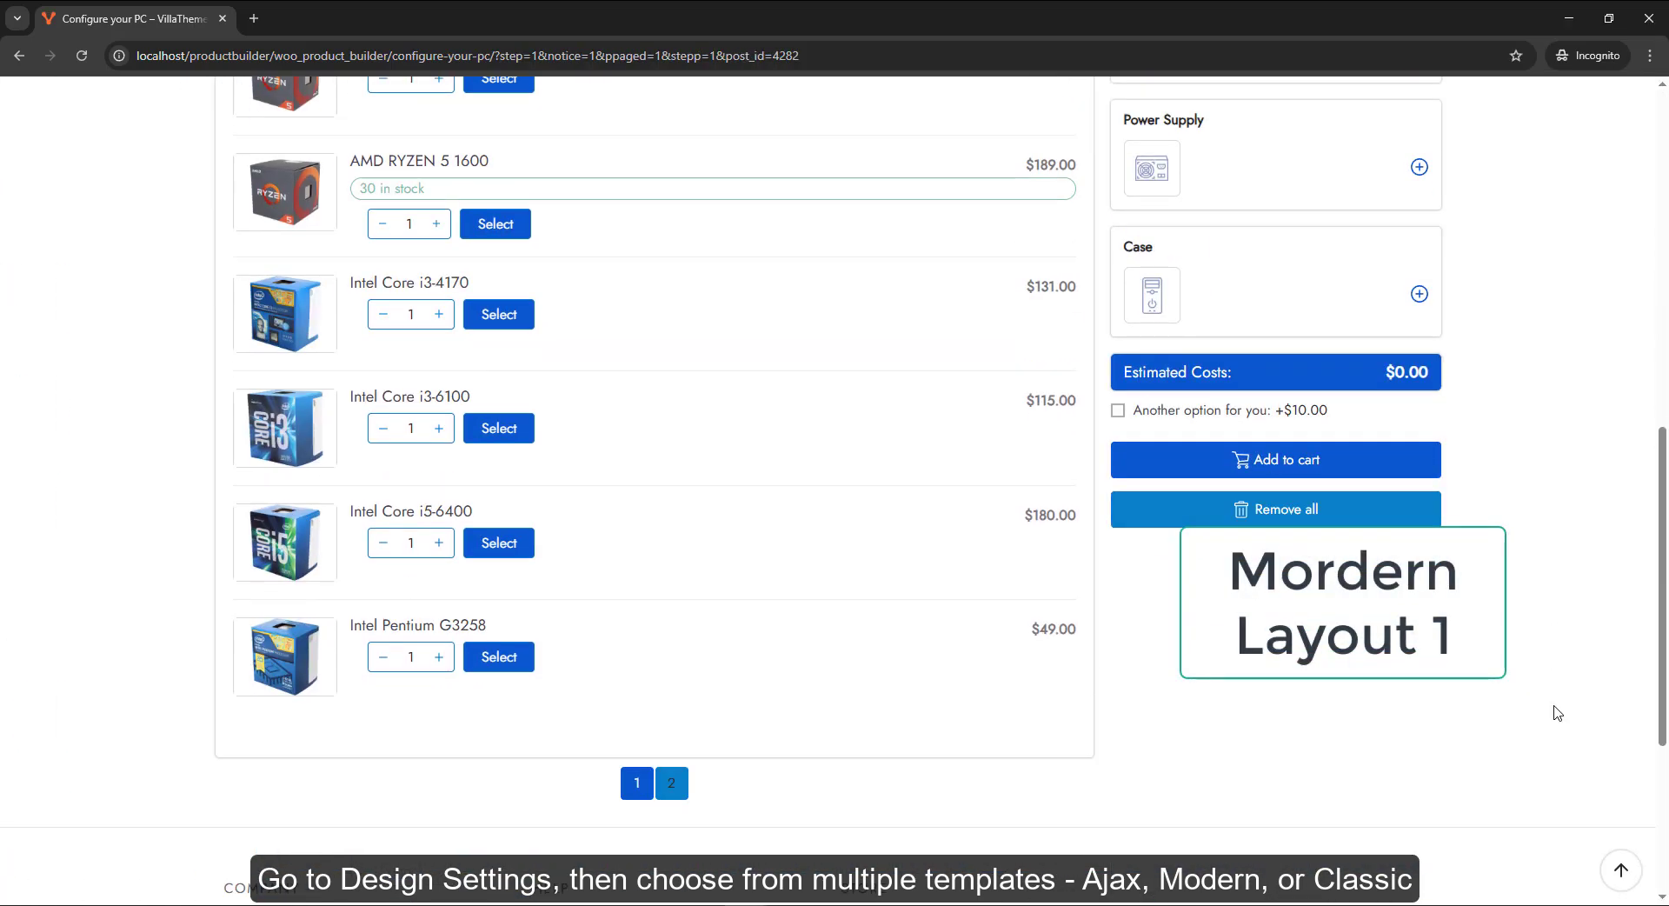
pyautogui.click(504, 430)
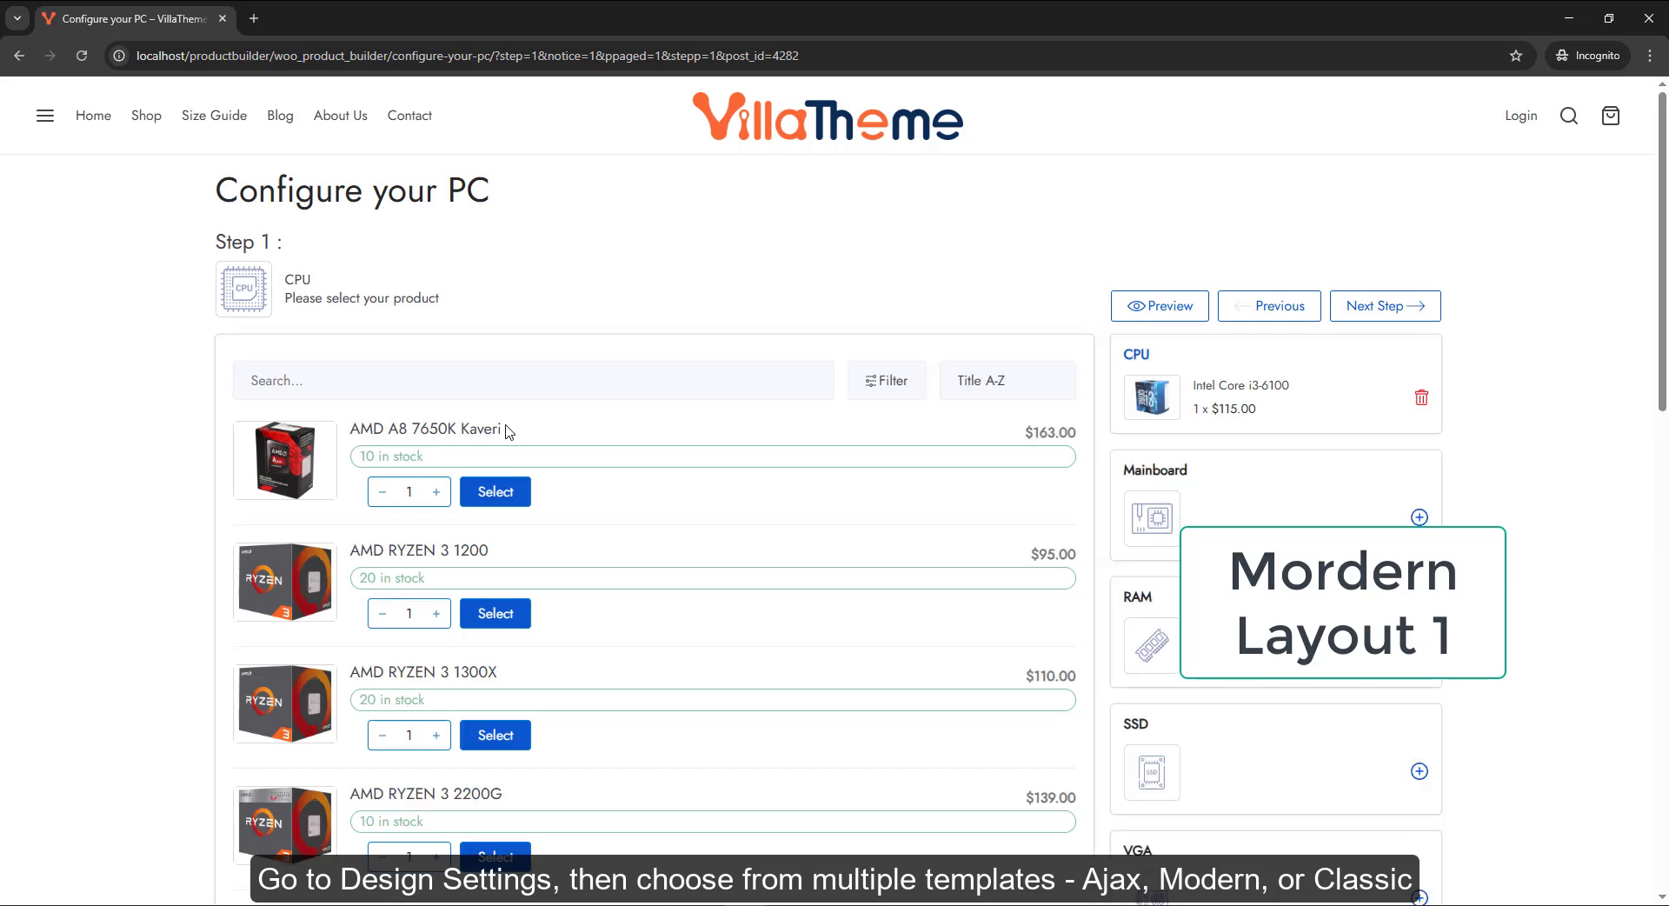
pyautogui.click(1152, 314)
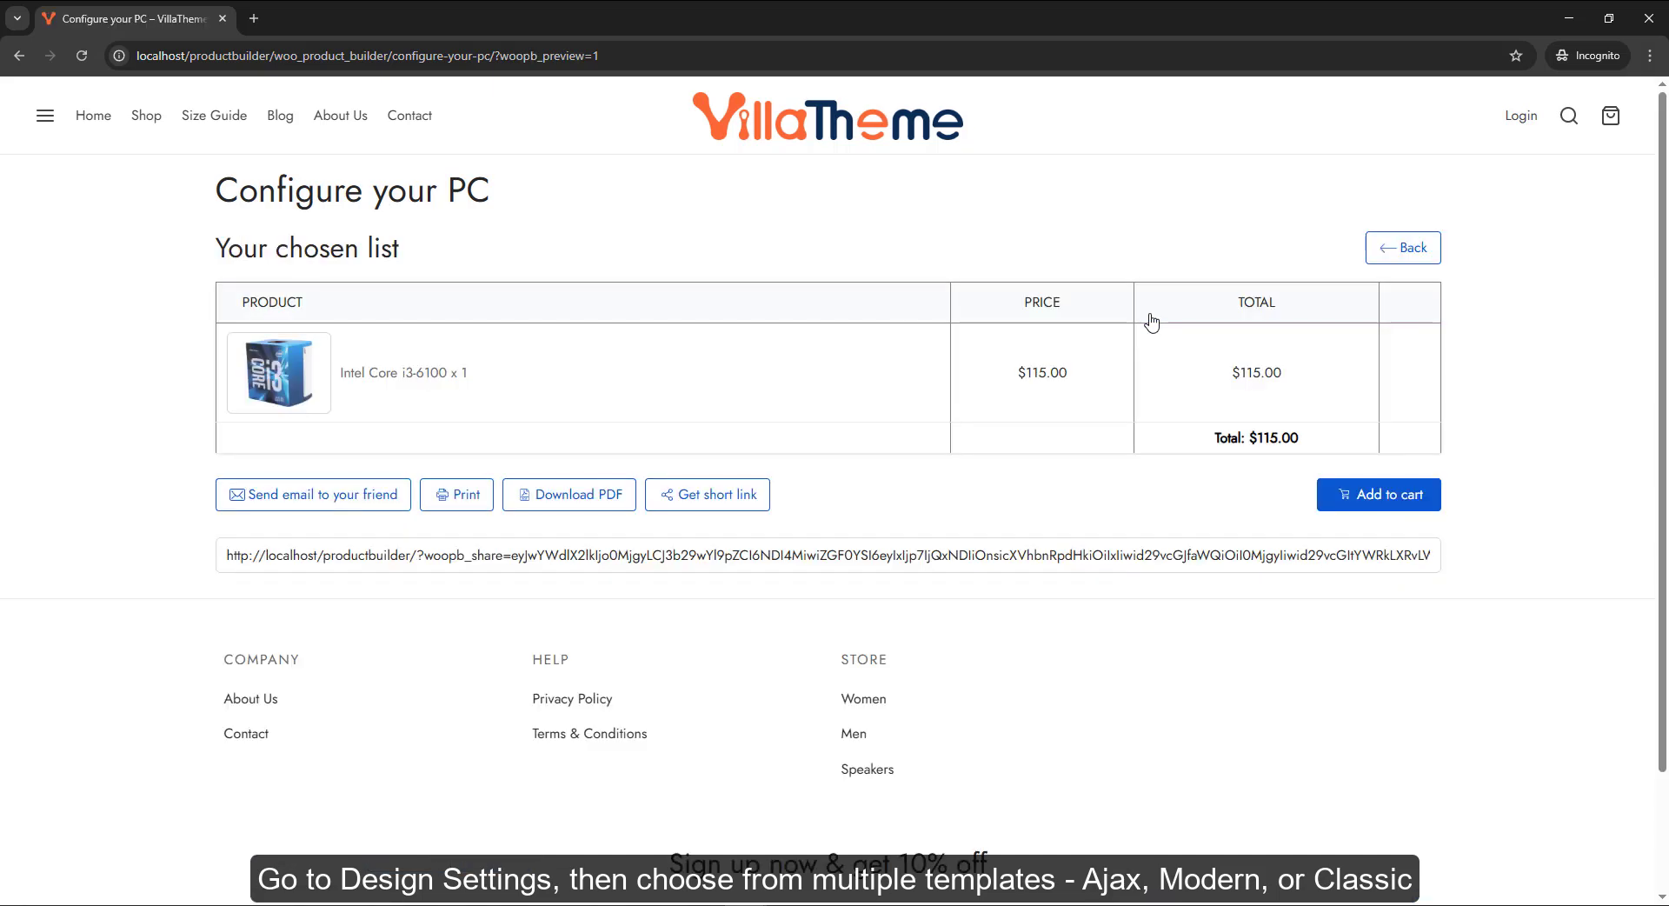
pyautogui.click(1407, 253)
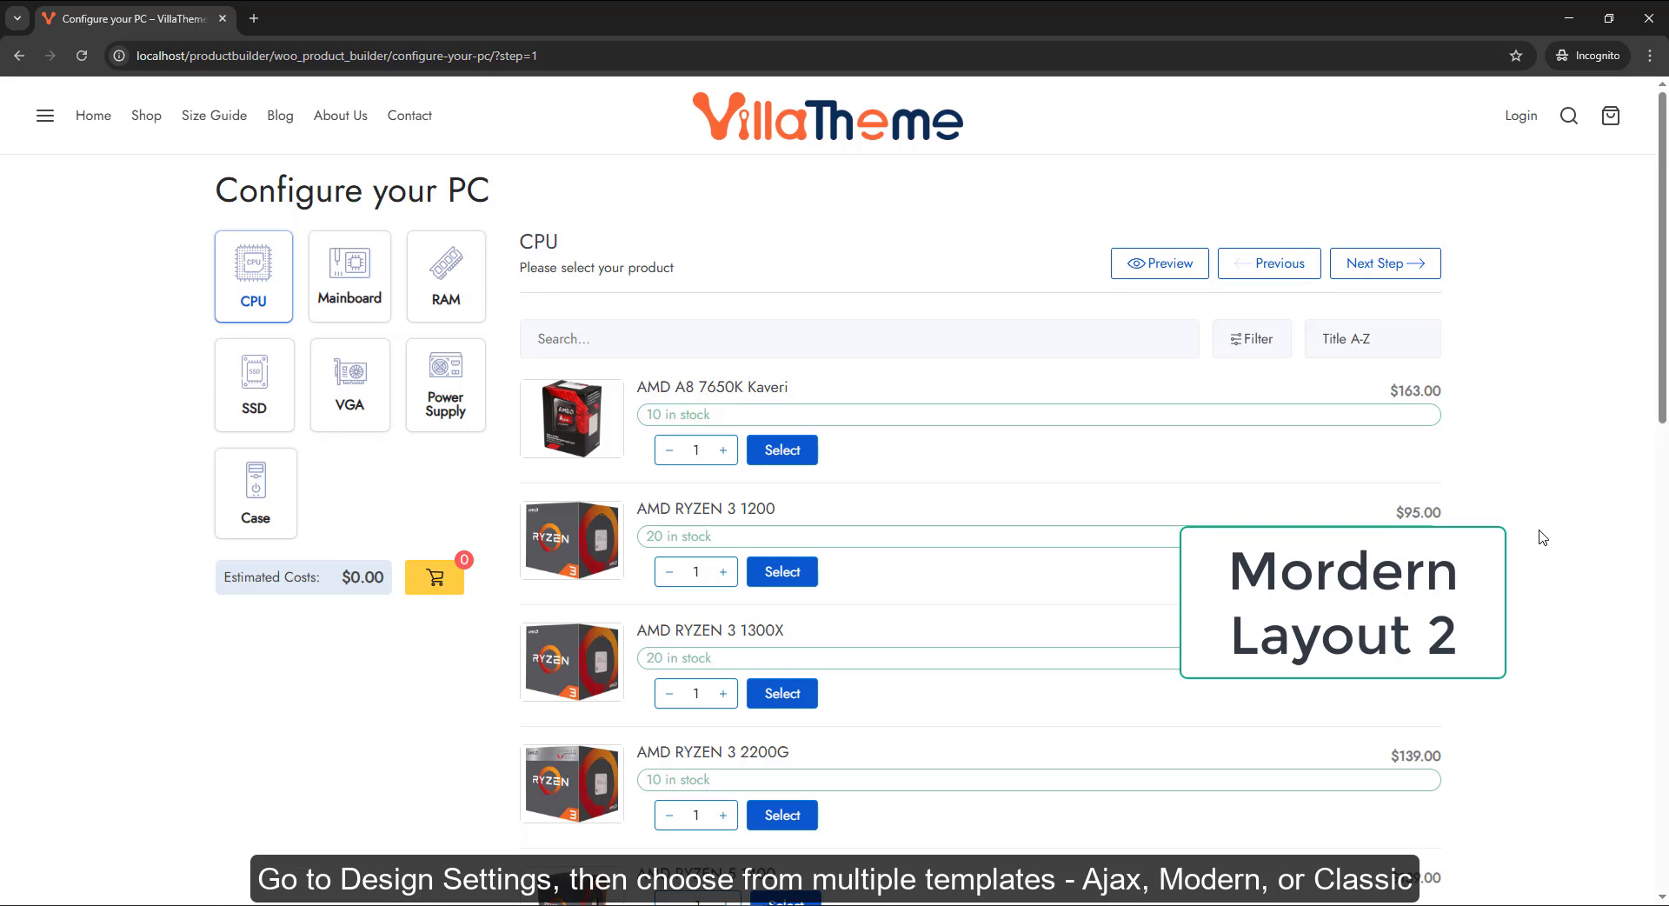
# Browse the CPU list in Modern Layout 2, and select the AMD A8 7650K Kaveri using the expandable step sidebar in Modern Layout 3
pyautogui.scroll(-10, 1541, 536)
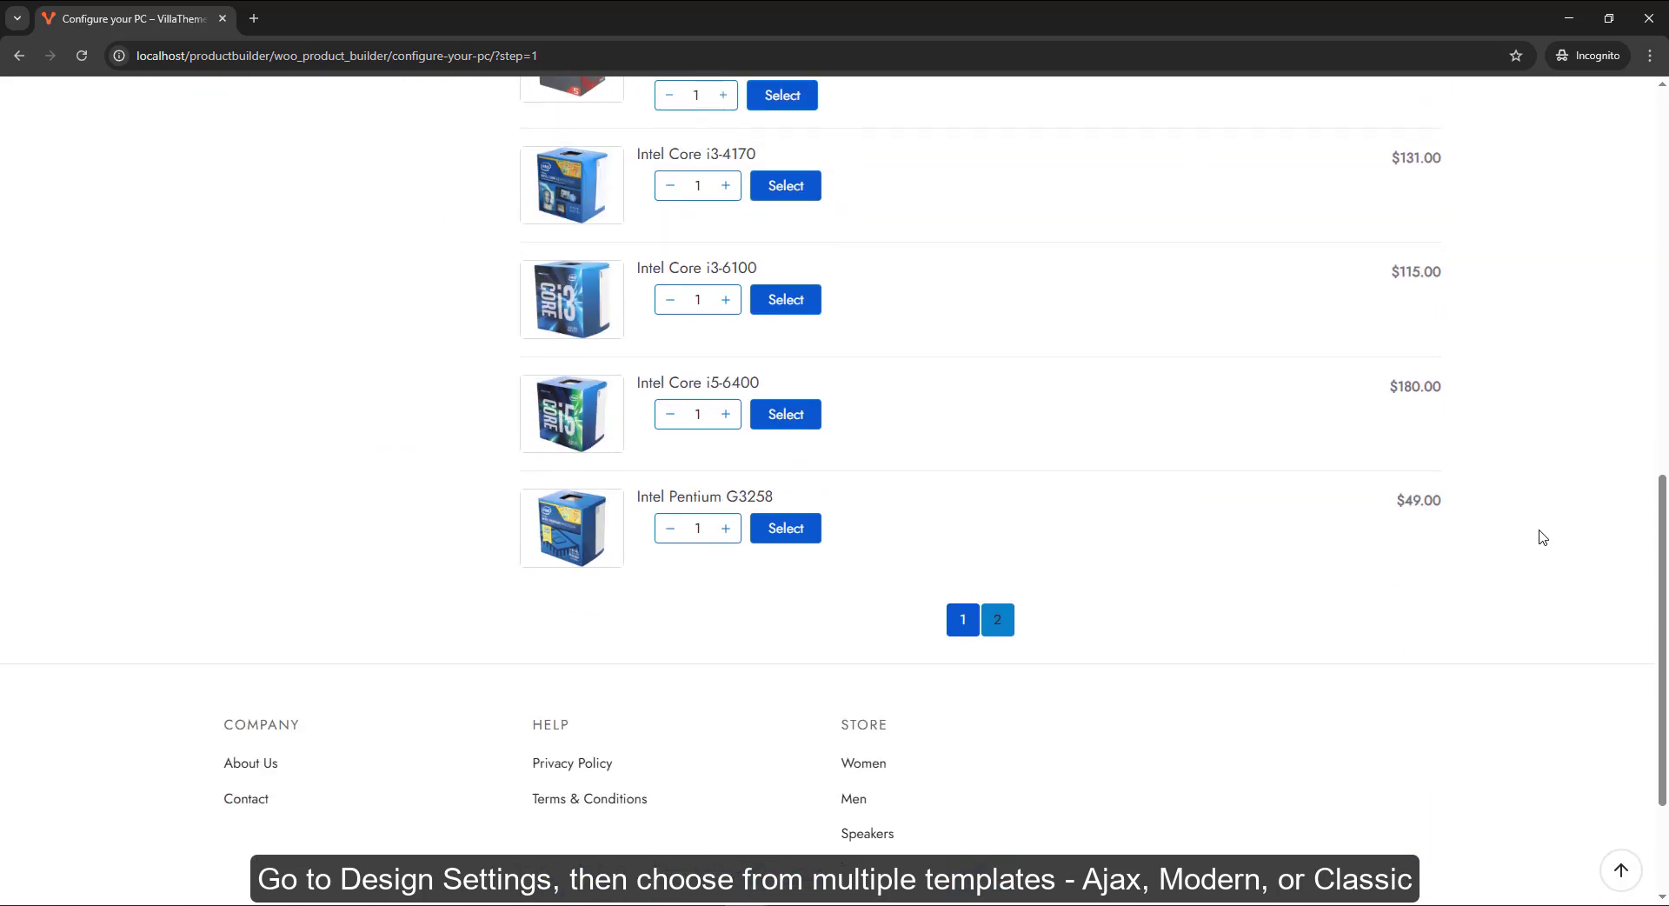
pyautogui.scroll(10, 1541, 536)
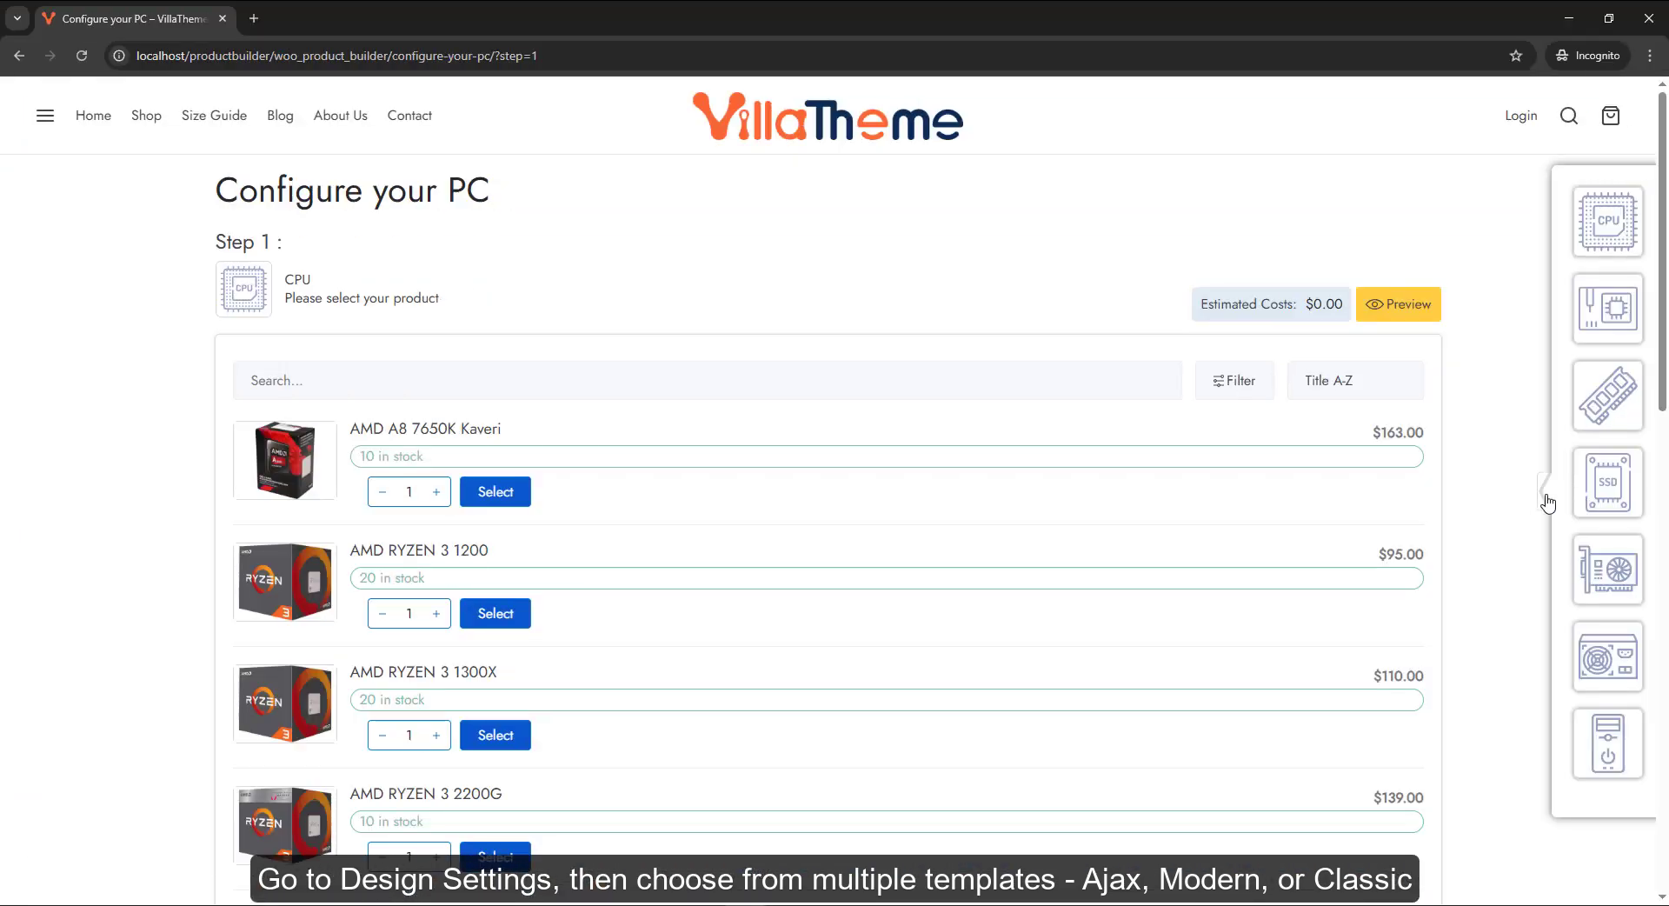
pyautogui.click(1547, 503)
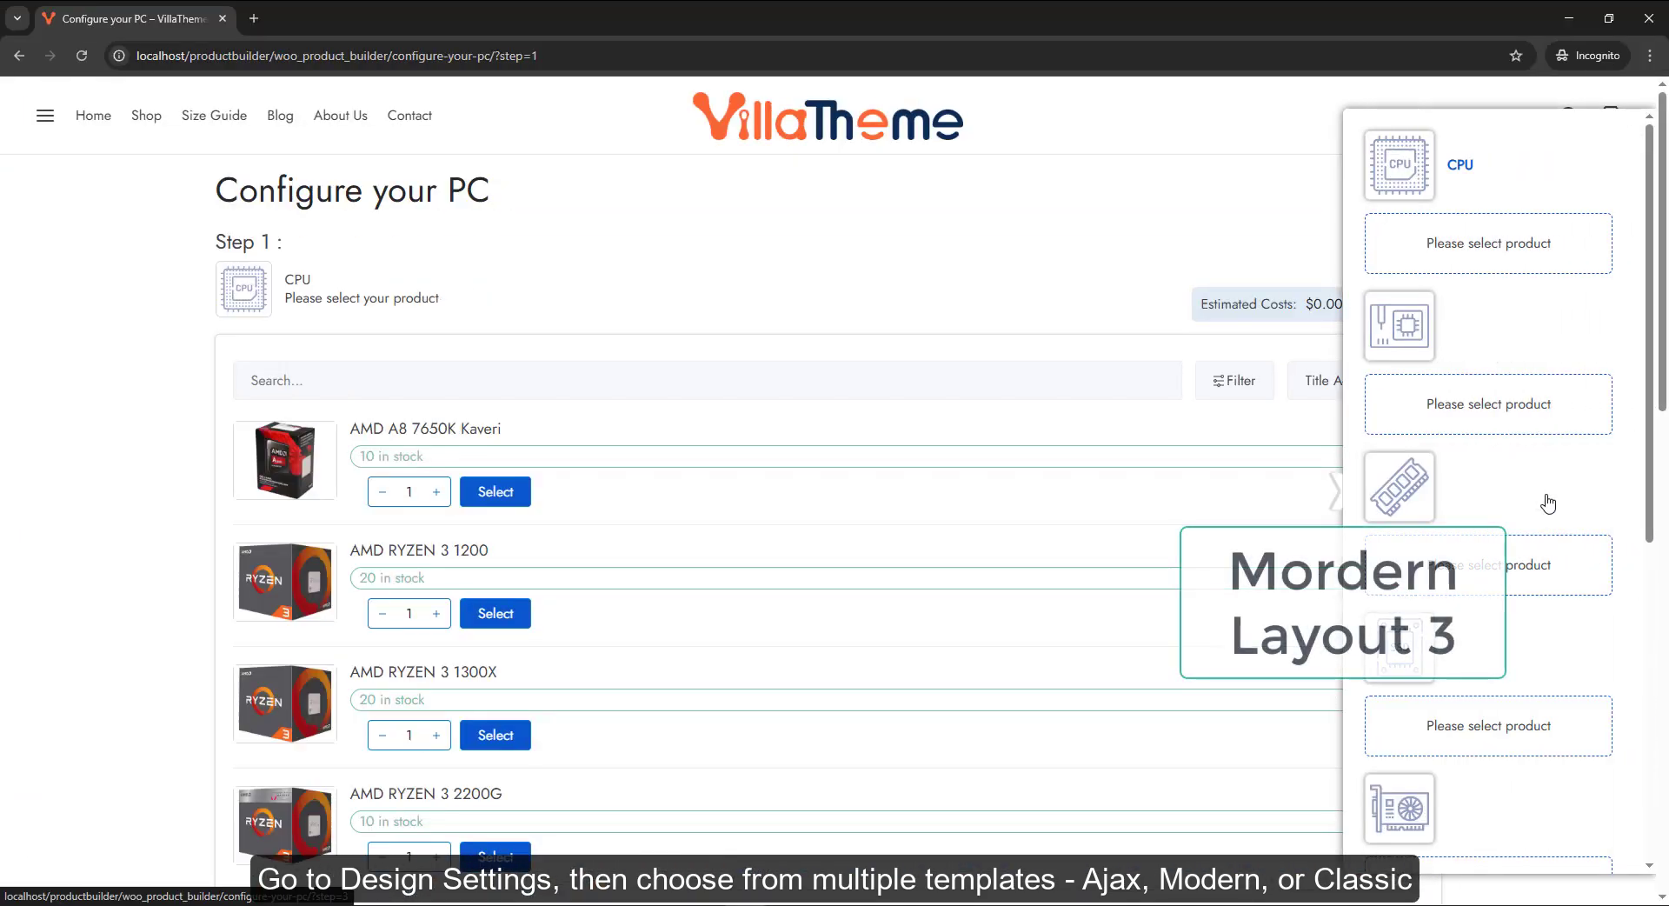
pyautogui.click(481, 495)
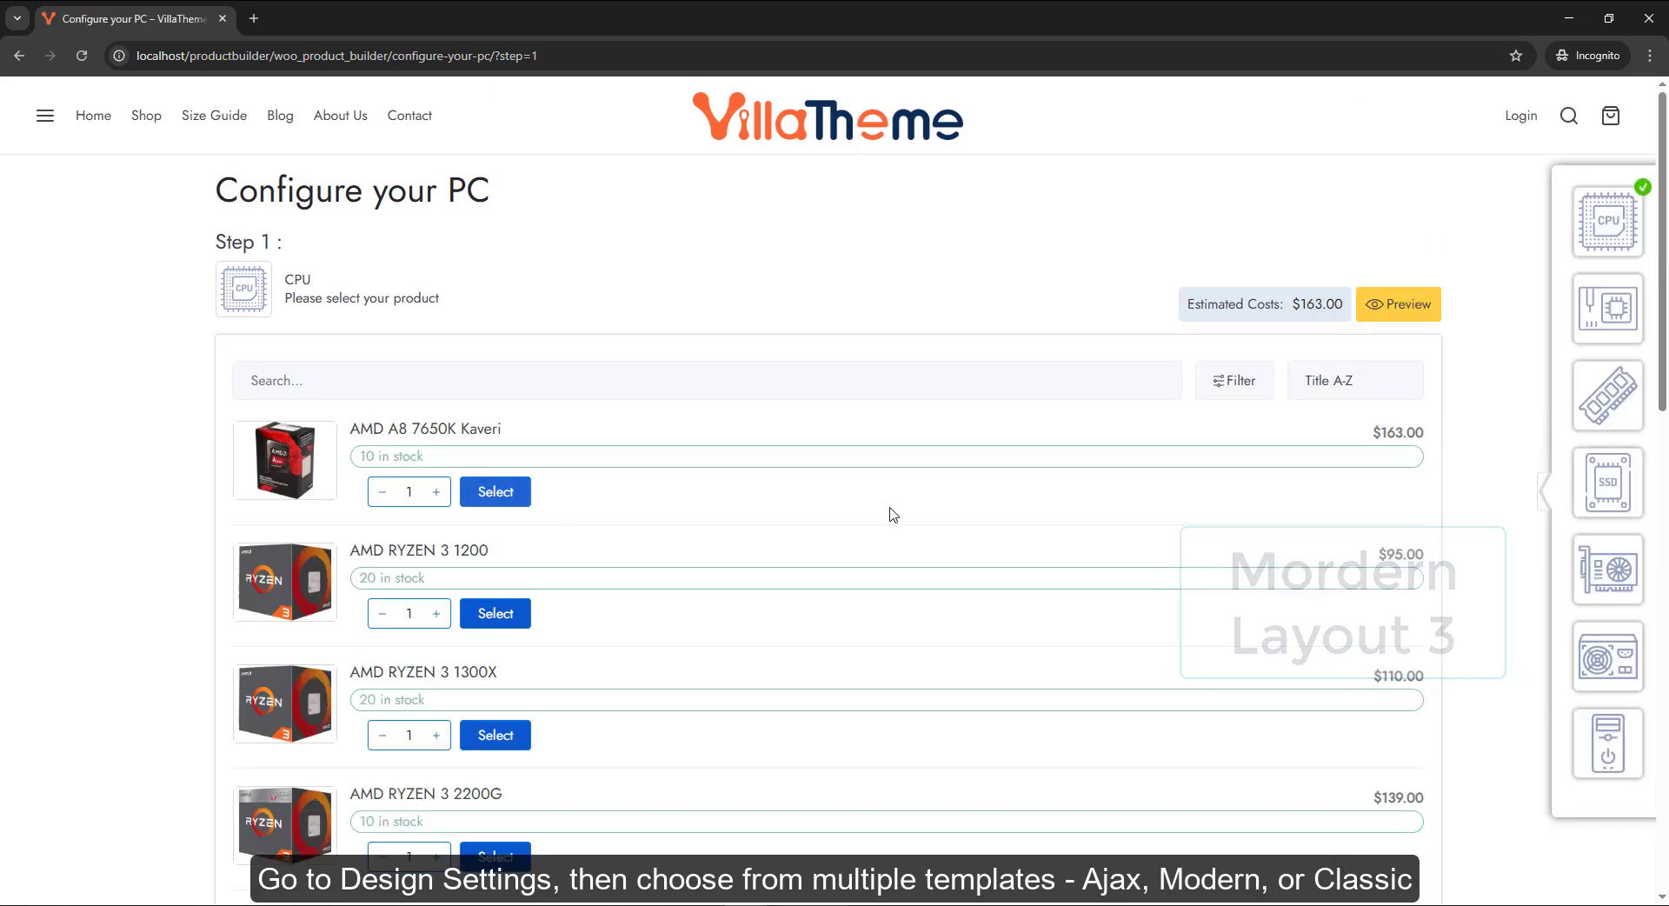
pyautogui.click(1539, 495)
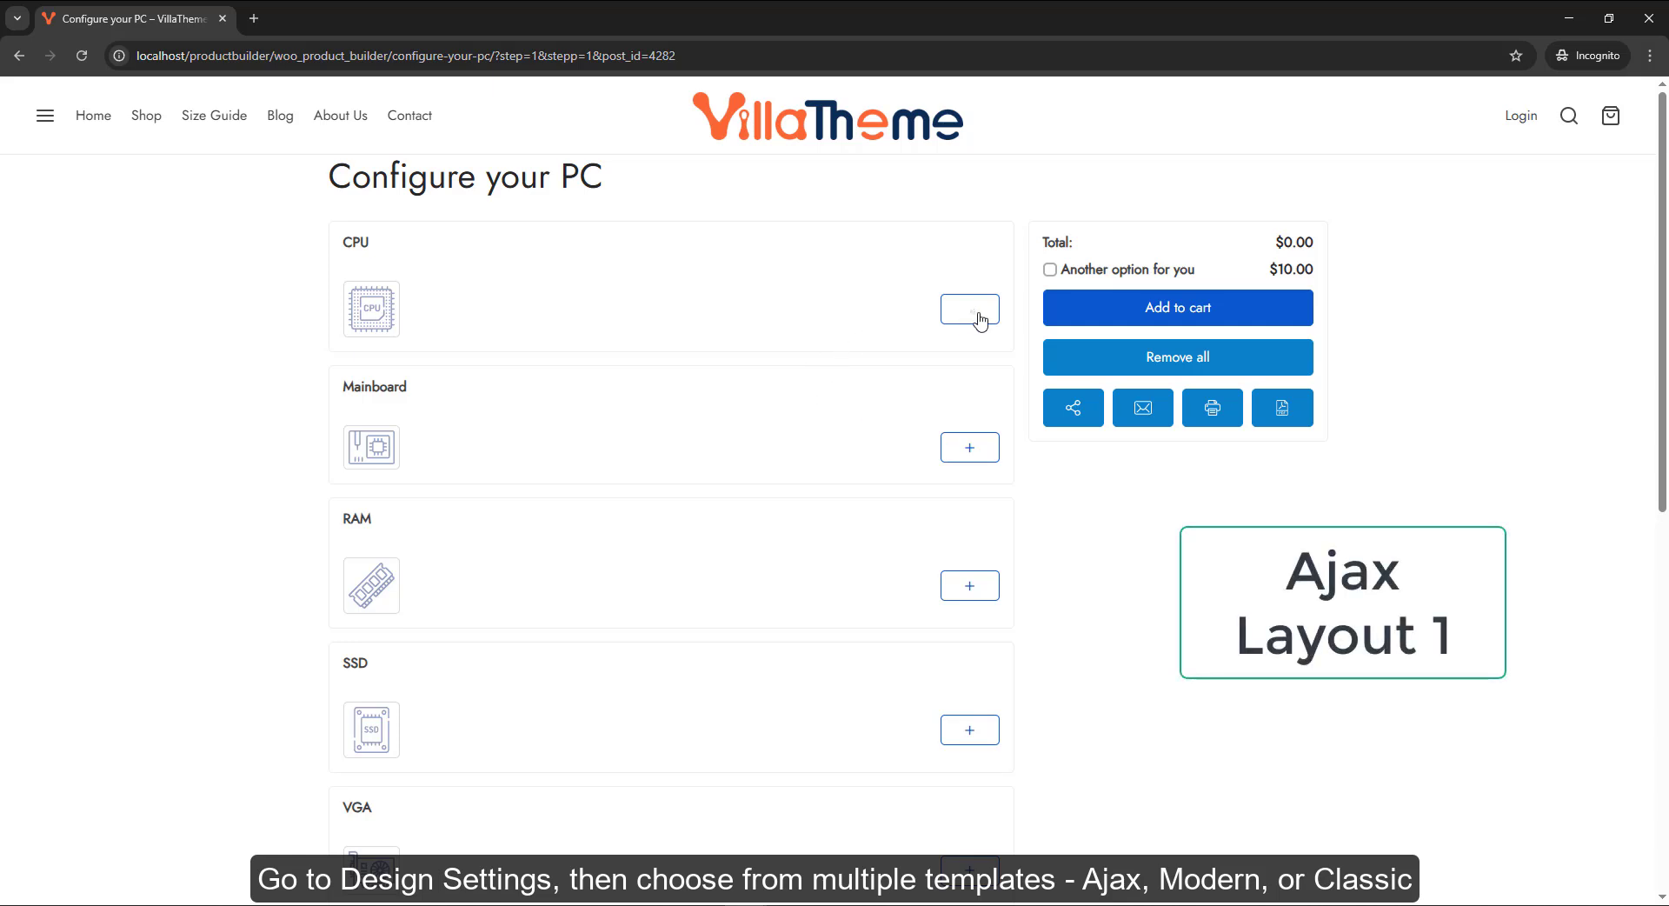
# In AJAX Layout 1, view the CPU choices and browse the Mainboard choices
pyautogui.click(971, 319)
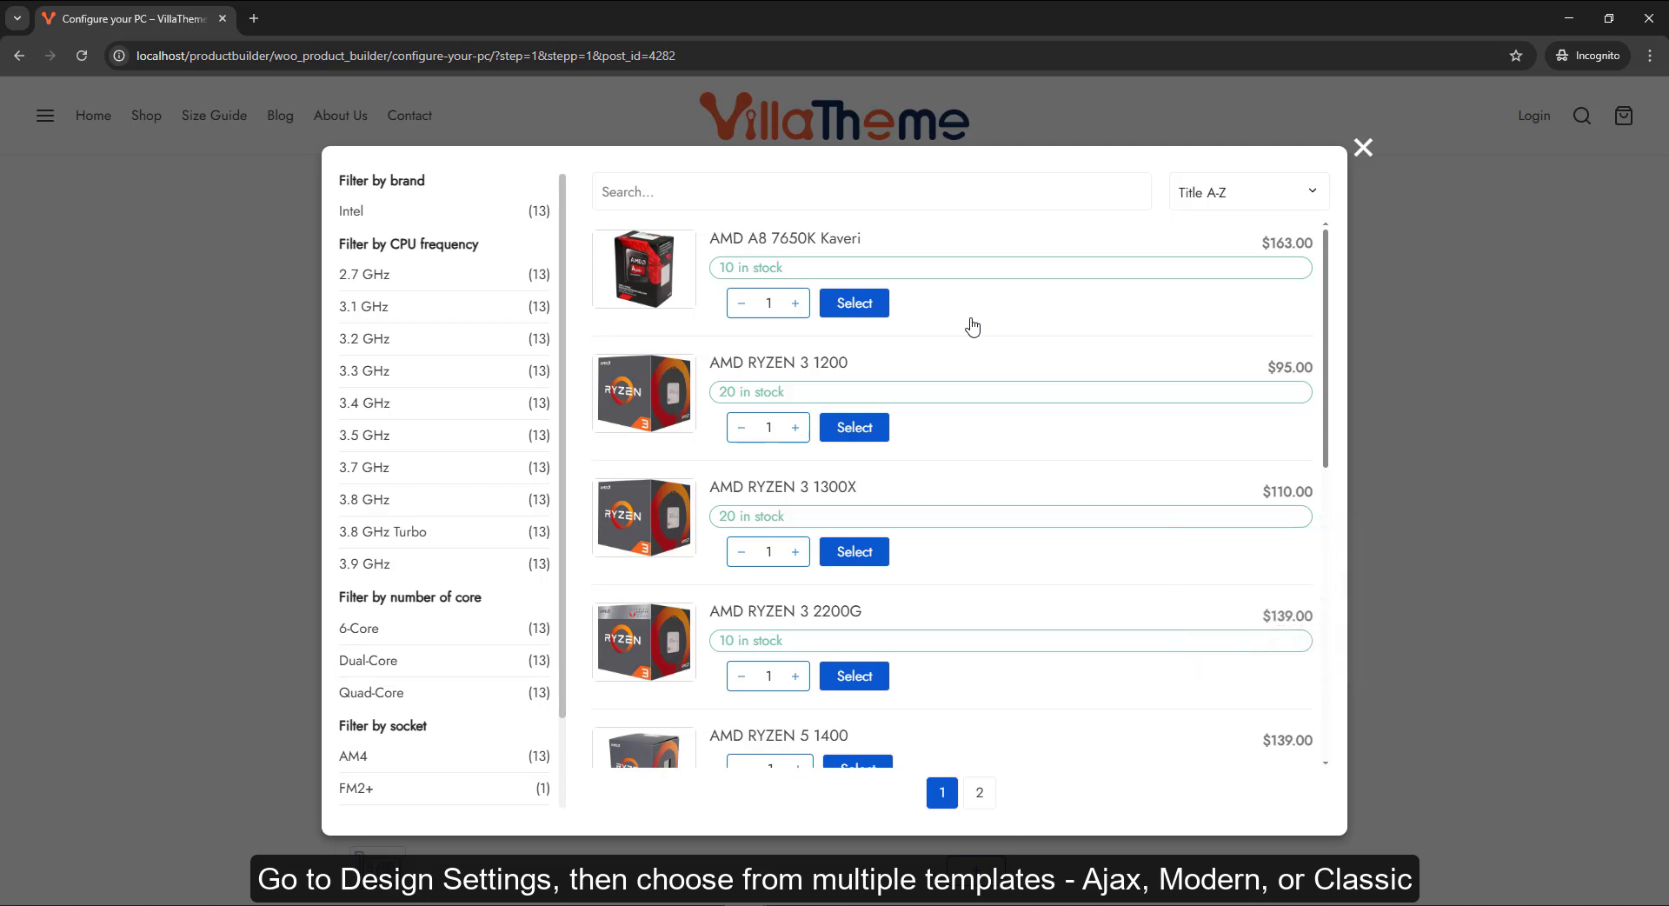
pyautogui.click(1364, 150)
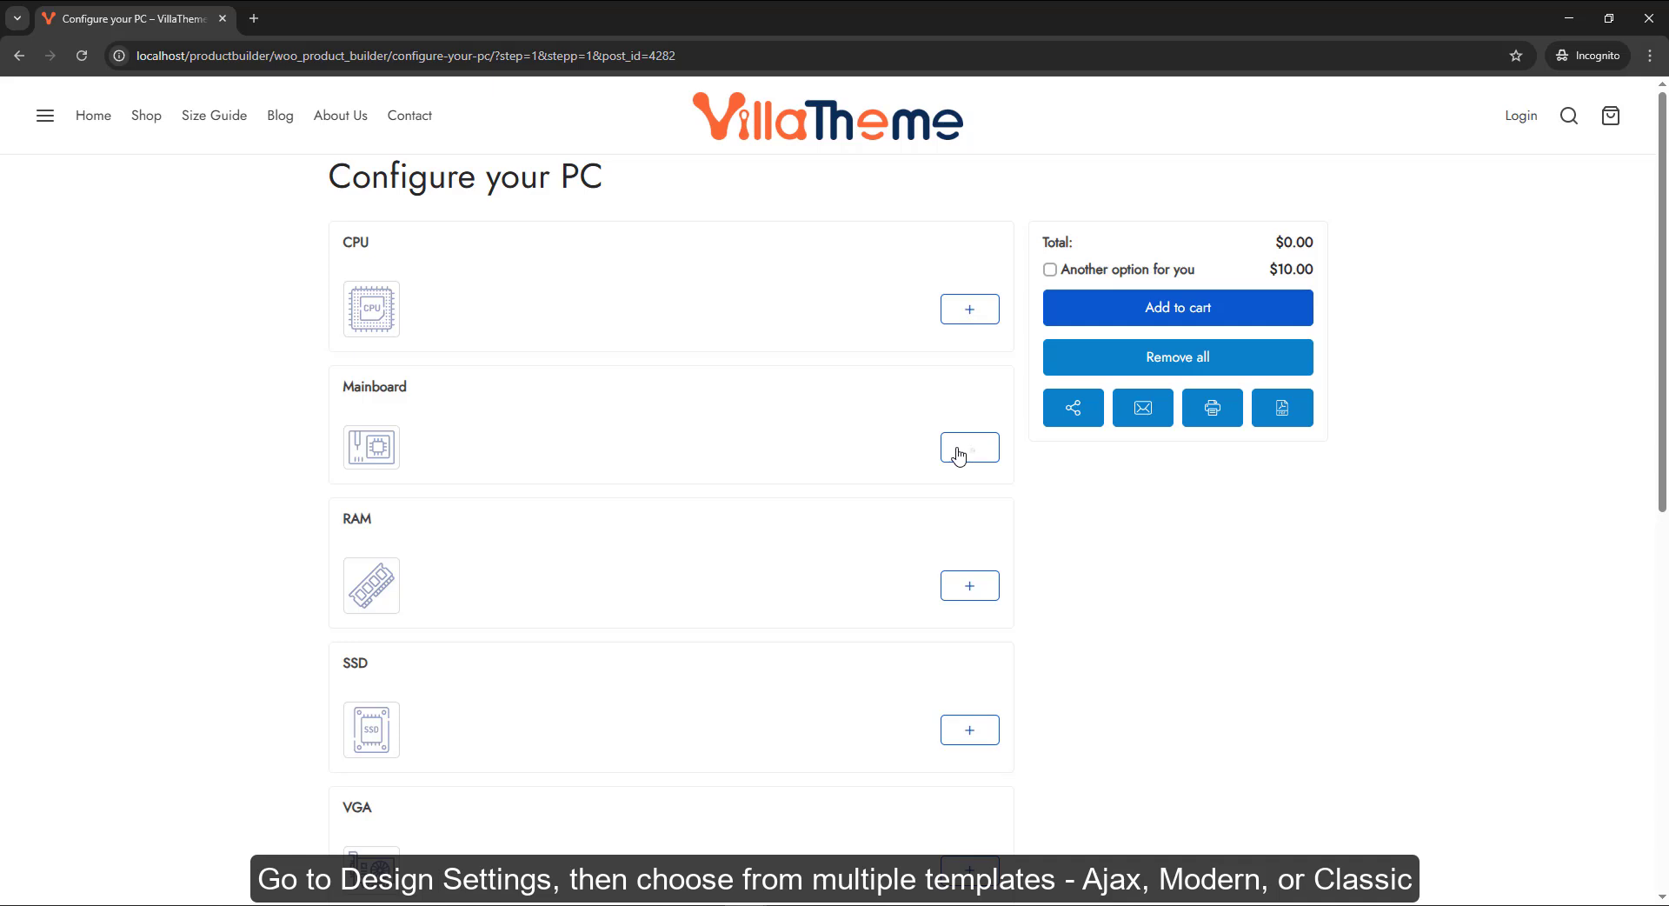
pyautogui.click(959, 456)
pyautogui.scroll(-5, 960, 444)
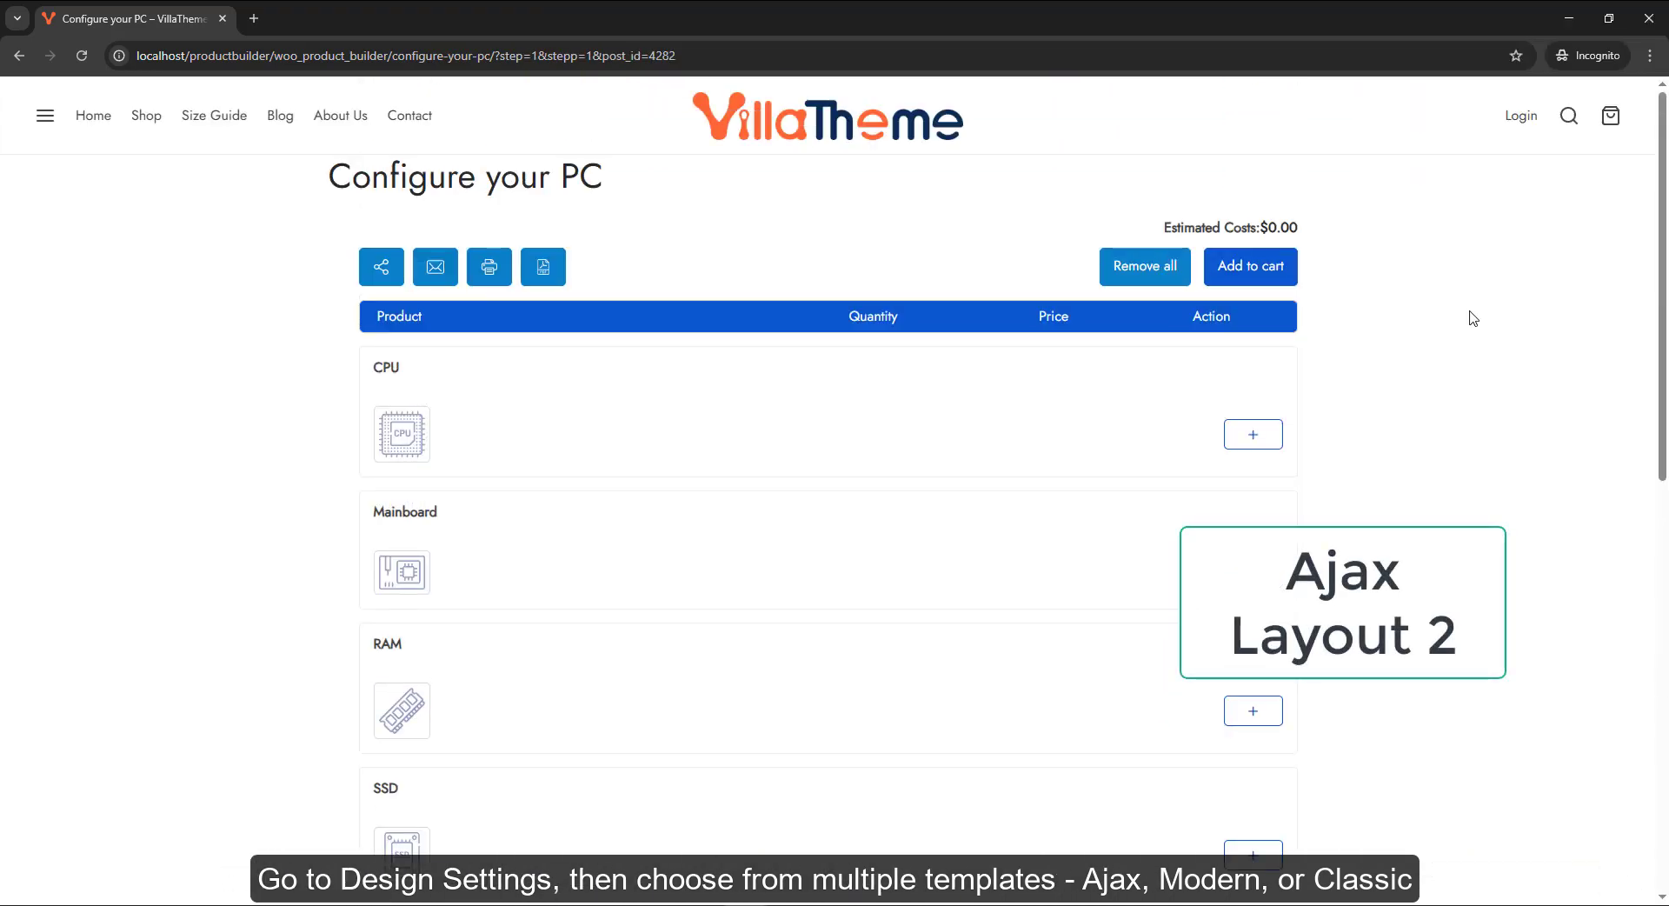
# In AJAX Layout 2, view the CPU choices and open the Mainboard choices
pyautogui.click(1252, 434)
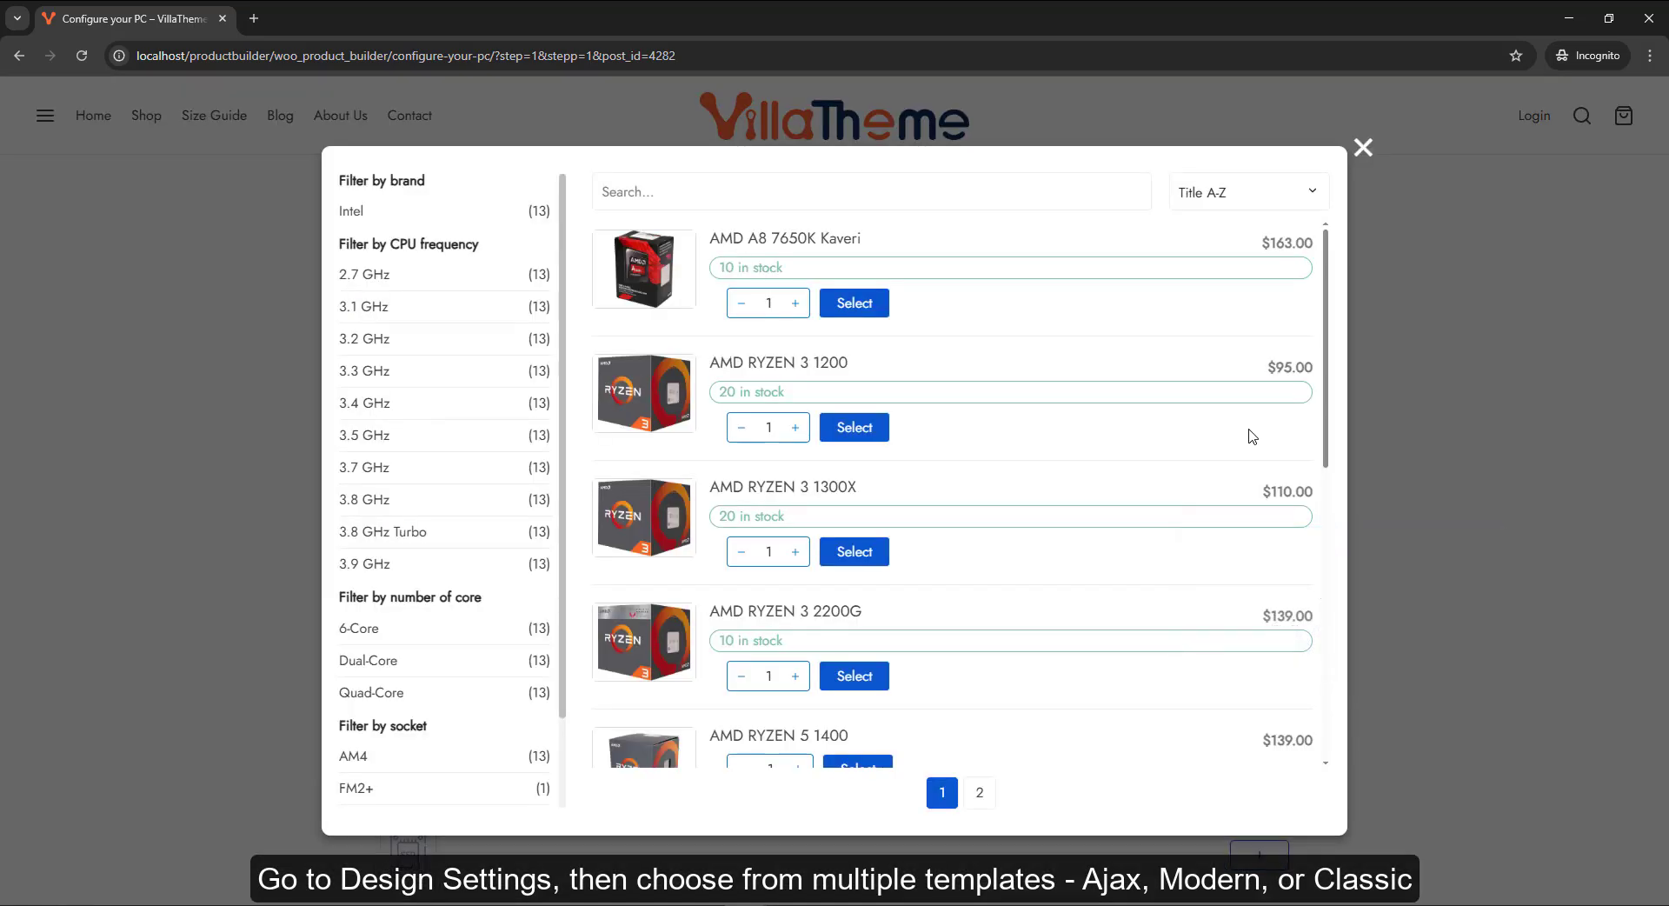
pyautogui.click(1362, 147)
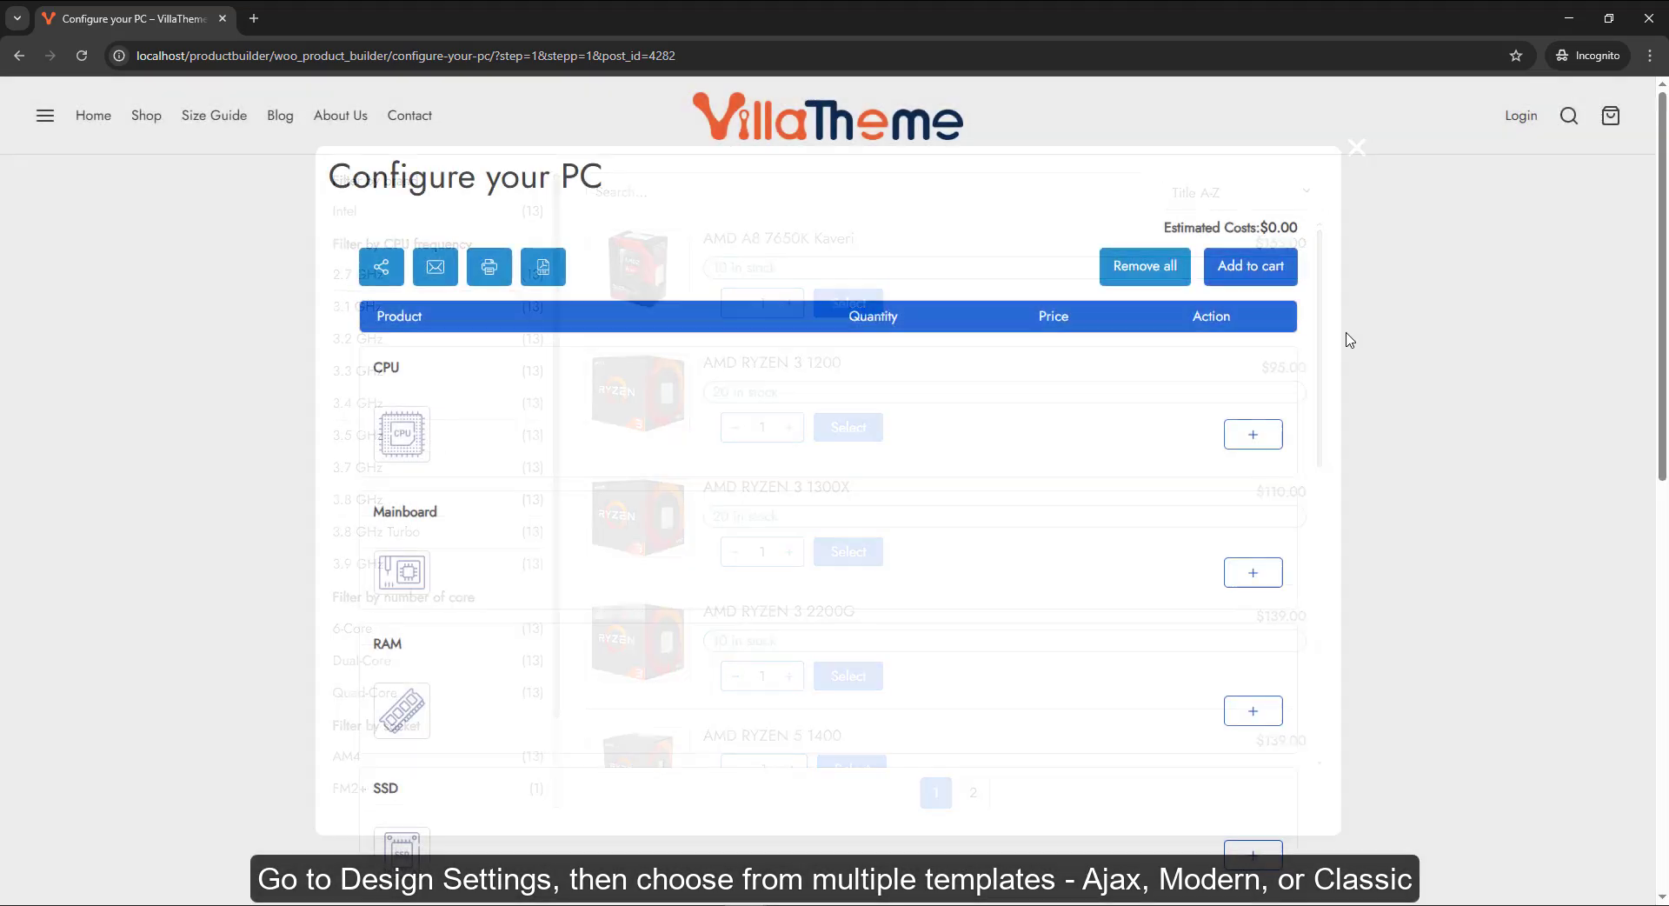
pyautogui.click(1261, 571)
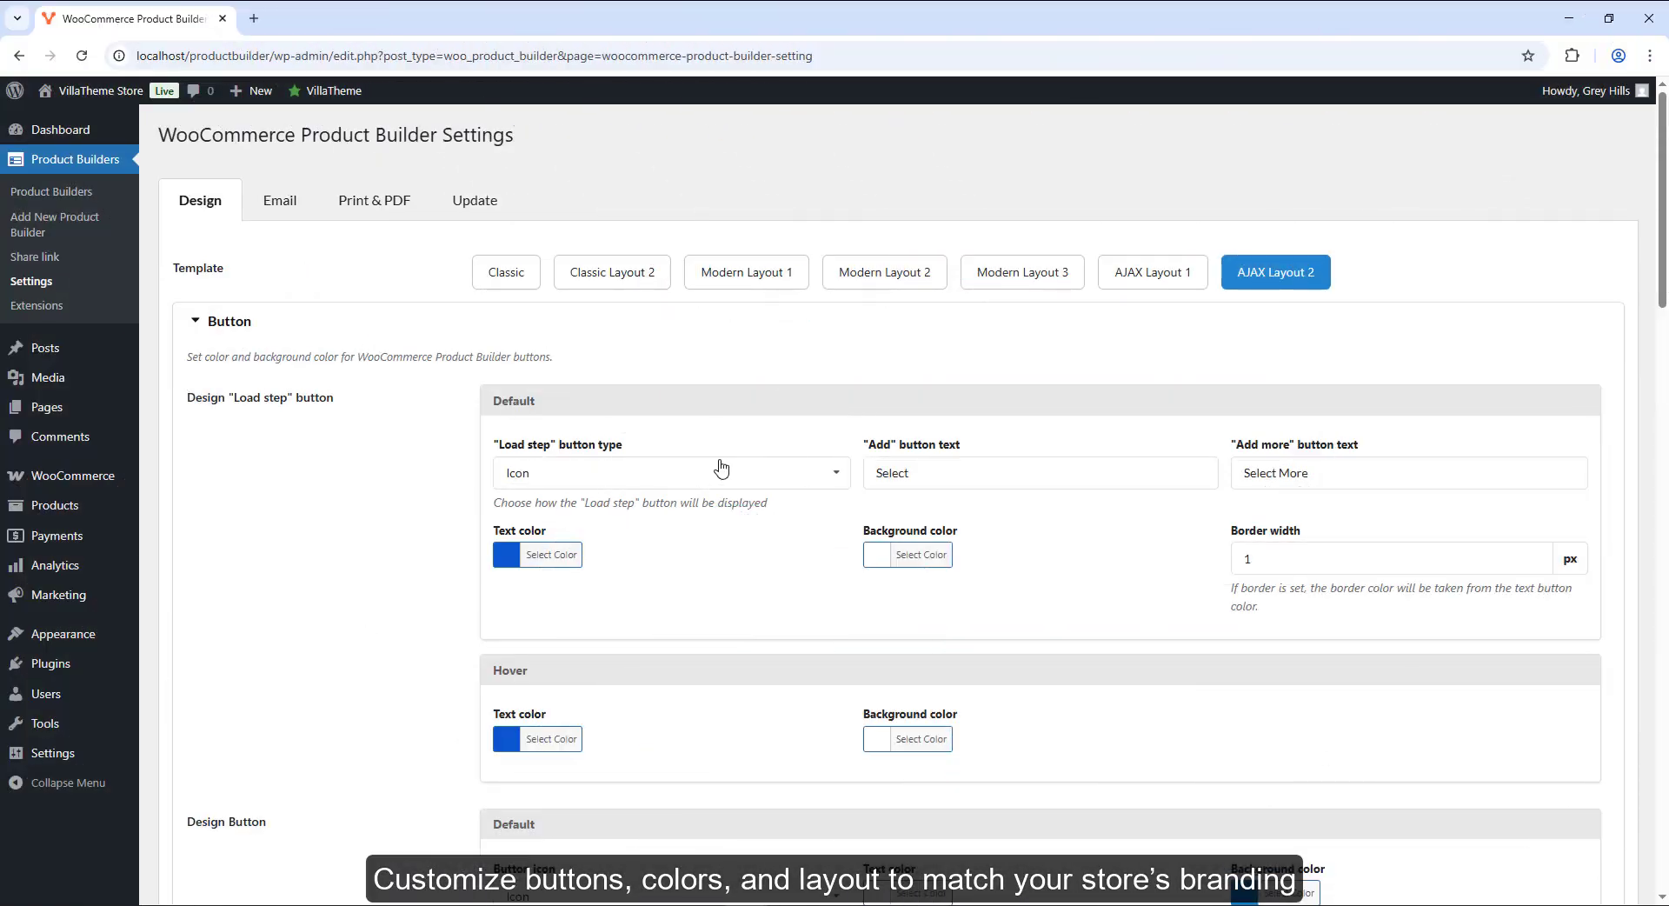
# Set the "Load step" button type and the Design Button icon option to Text, and reload the storefront builder page
pyautogui.click(703, 473)
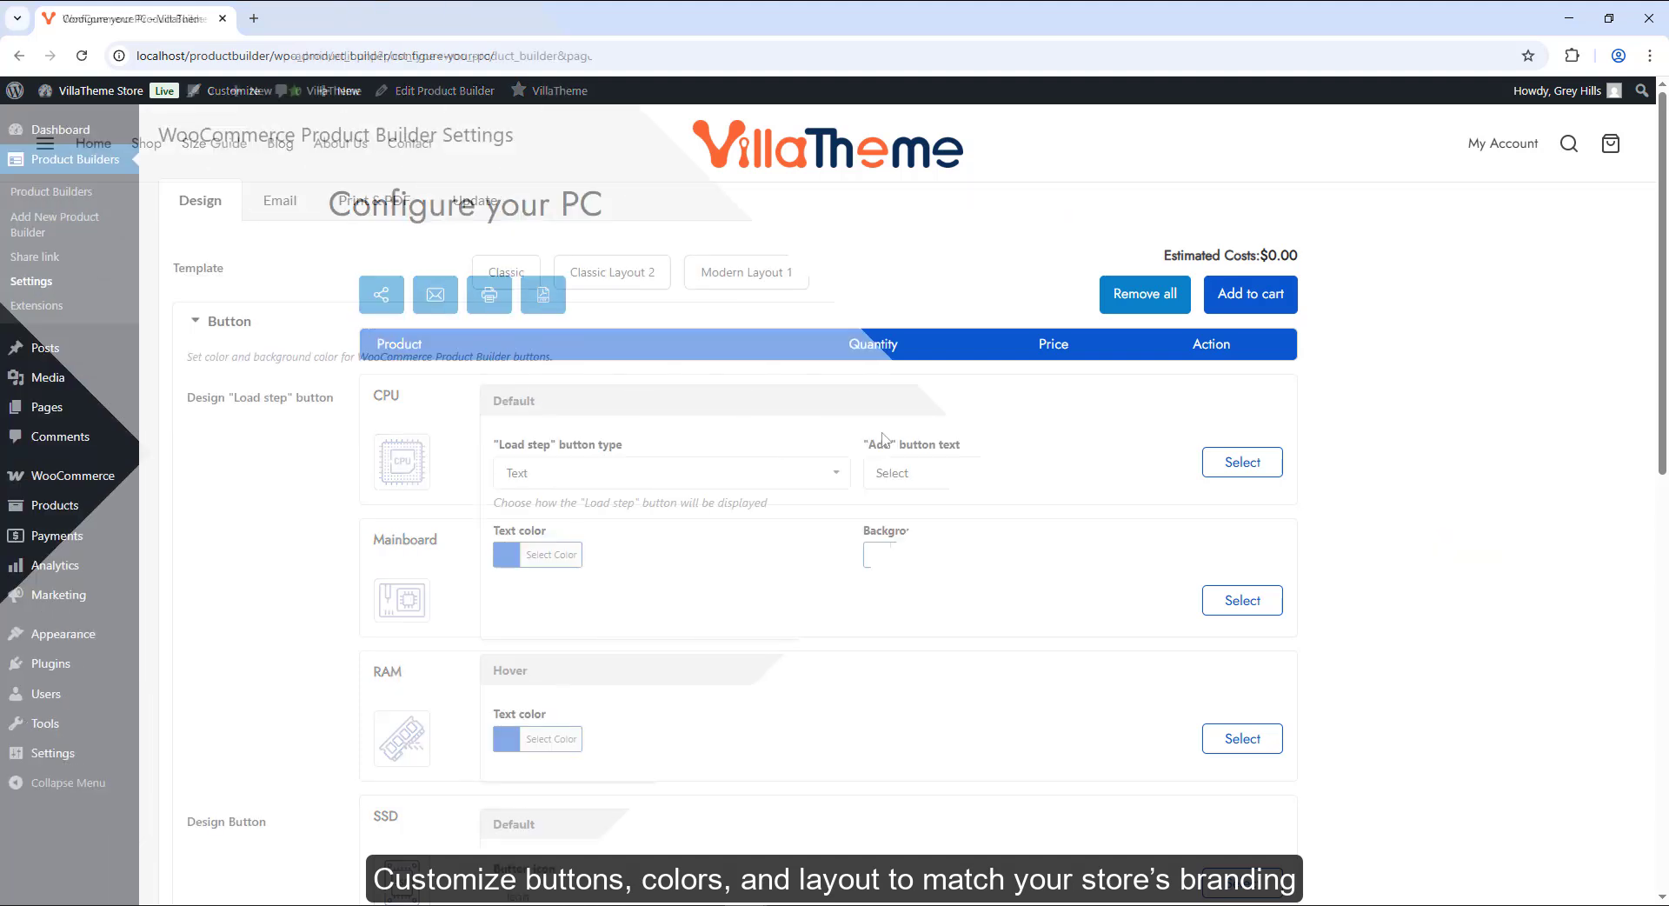
pyautogui.scroll(-5, 882, 443)
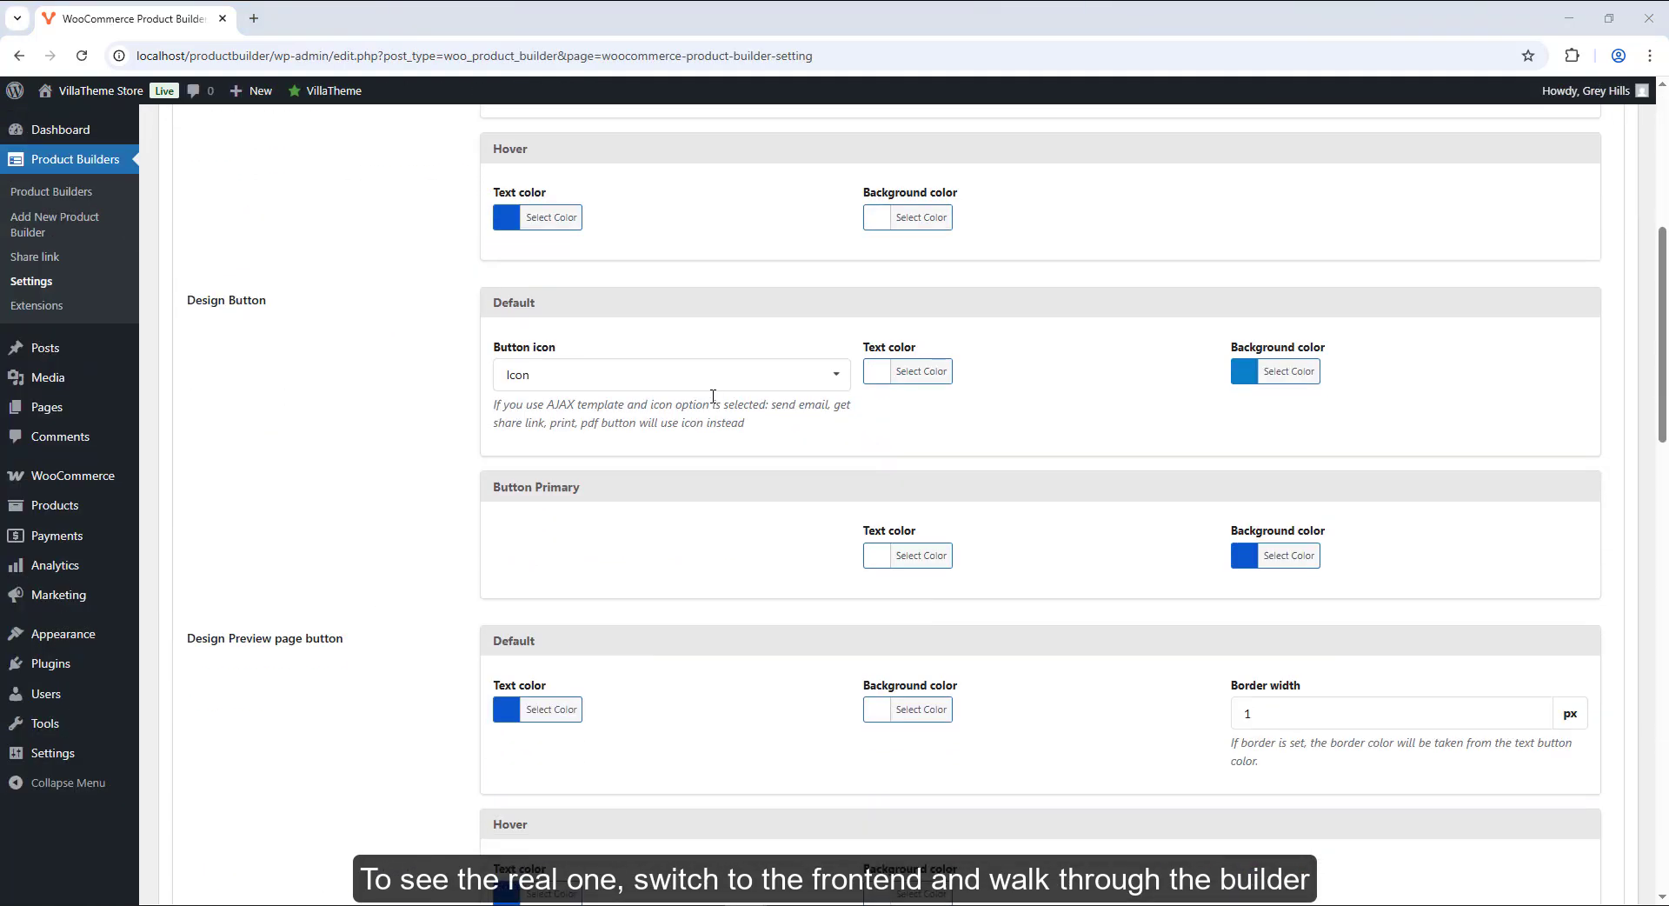
pyautogui.click(681, 375)
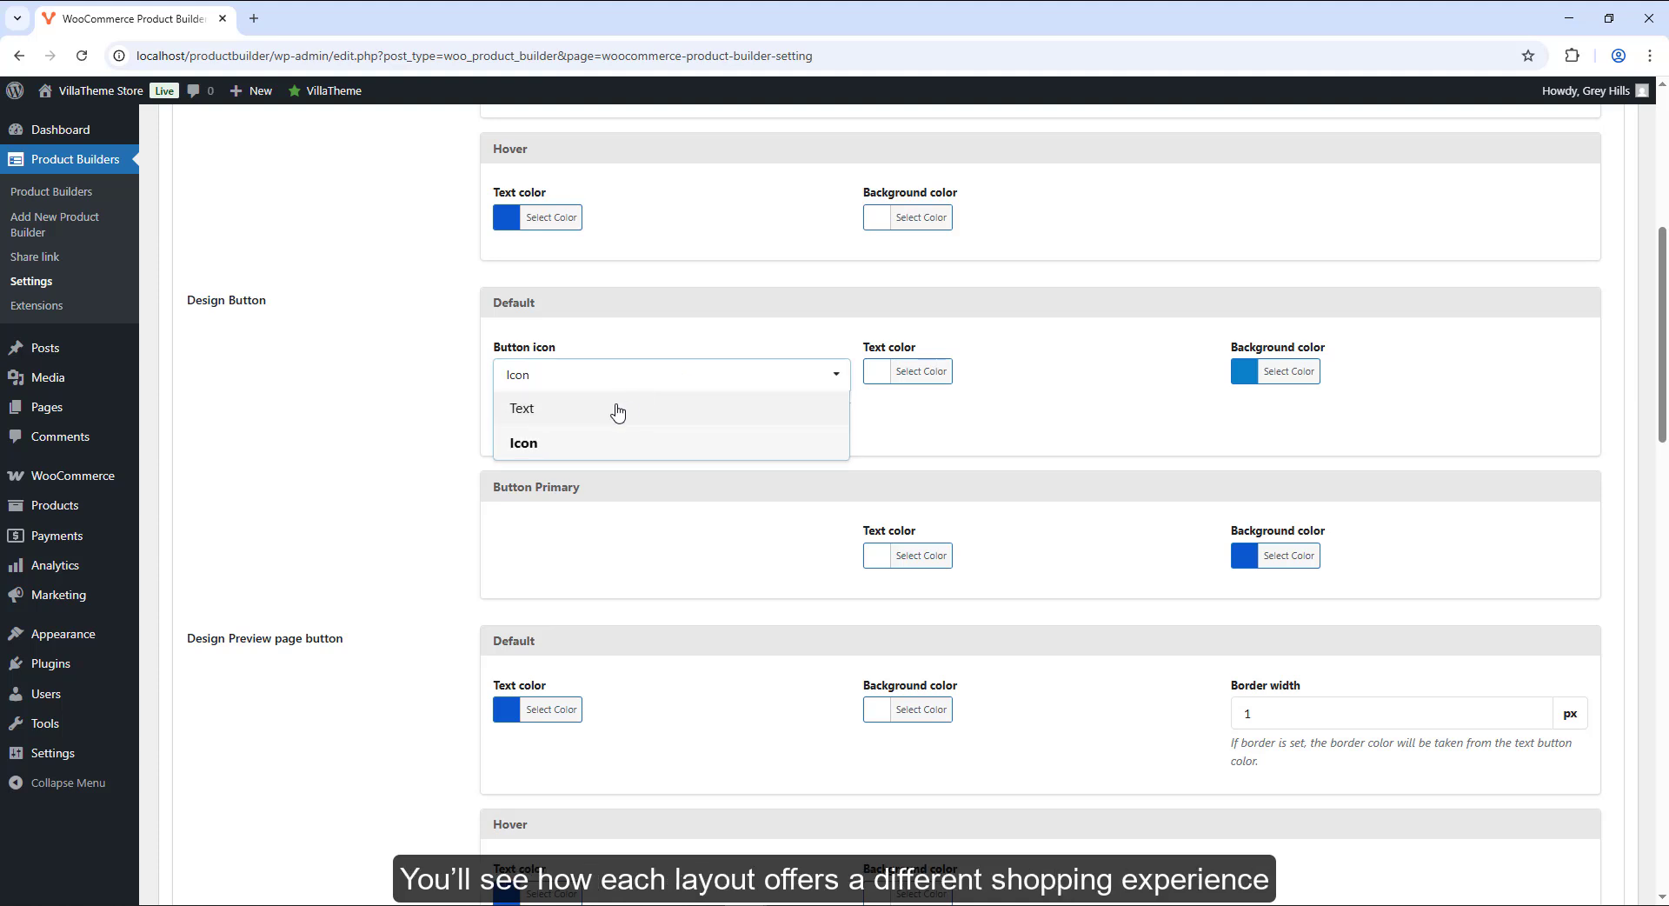
pyautogui.click(617, 410)
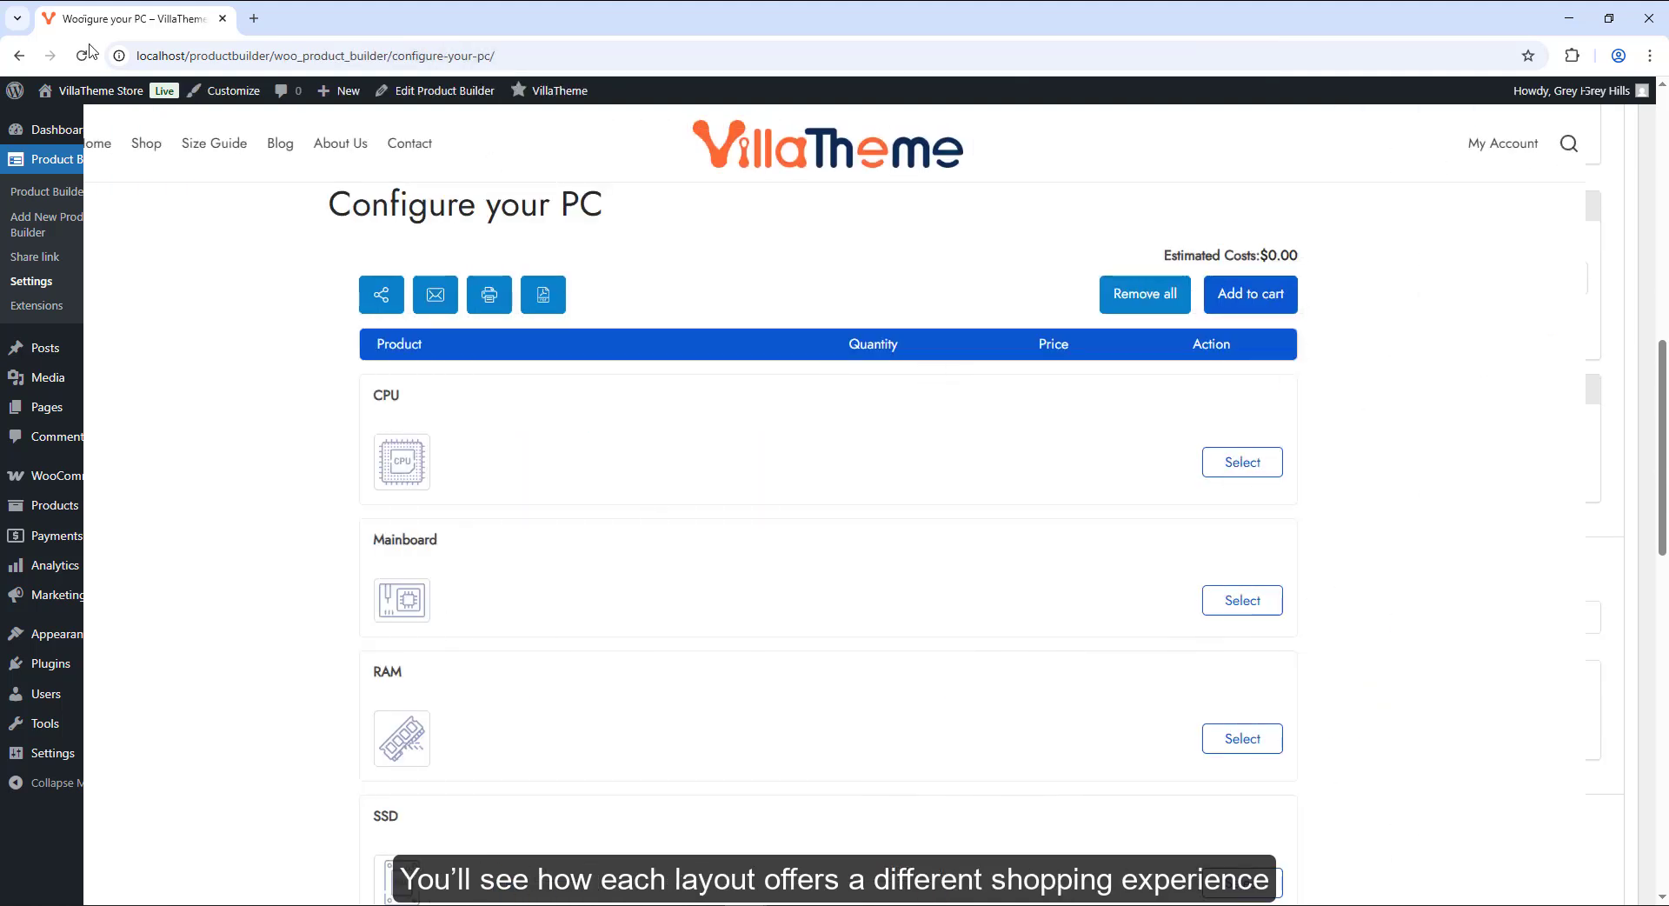
pyautogui.click(82, 56)
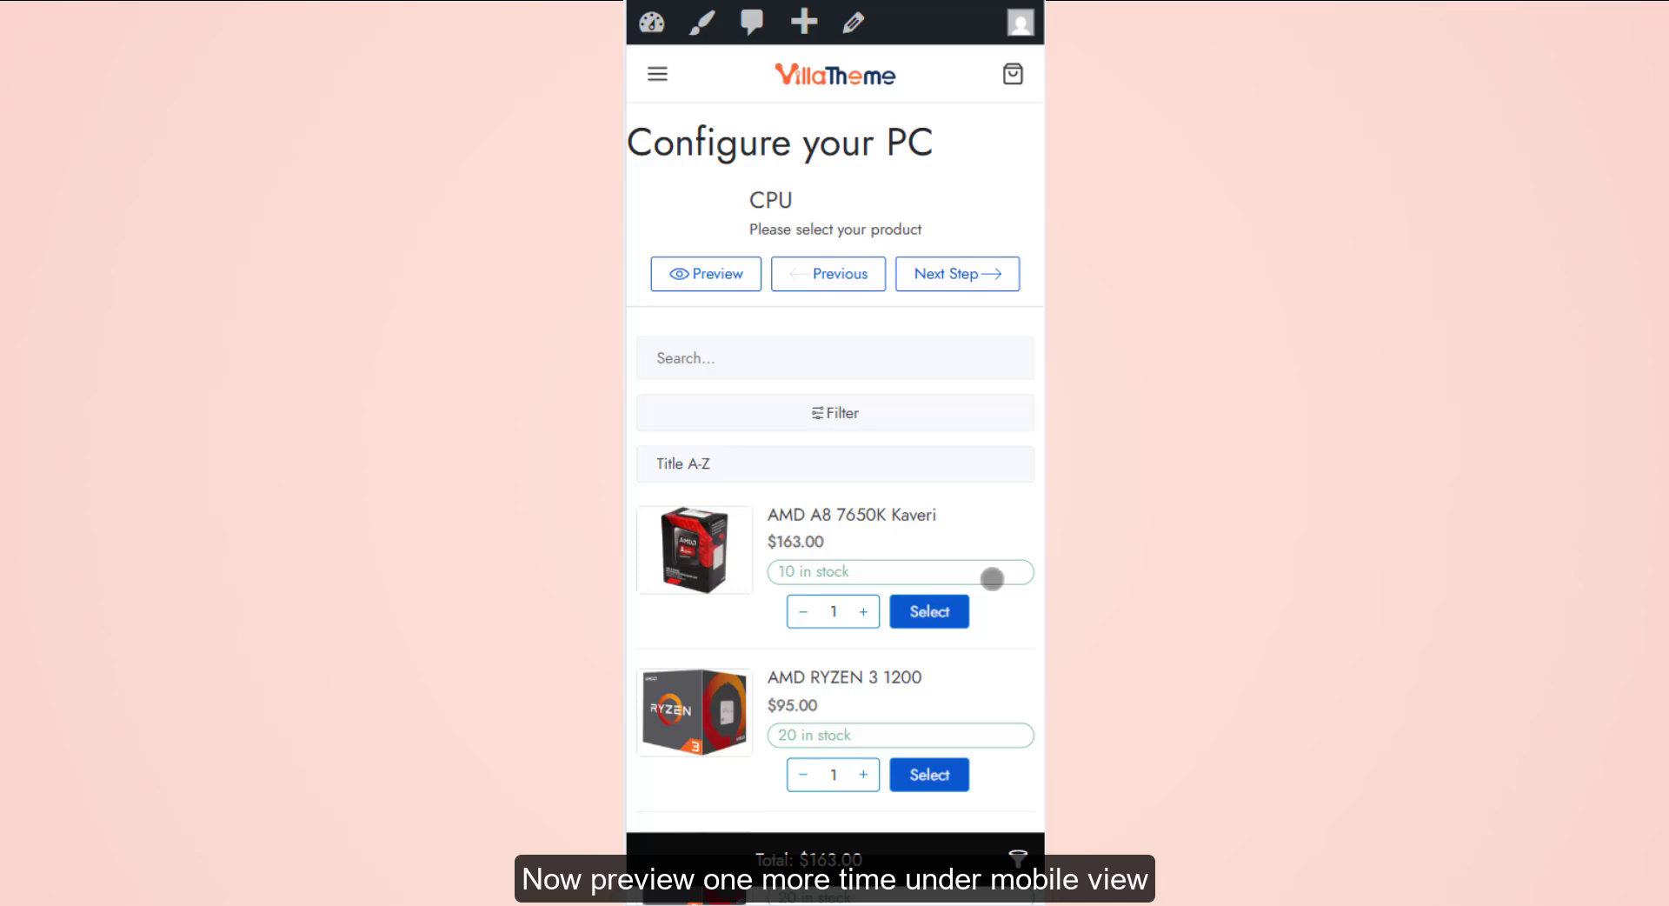
# Browse the CPU product list of the builder in mobile view
pyautogui.scroll(-10, 992, 578)
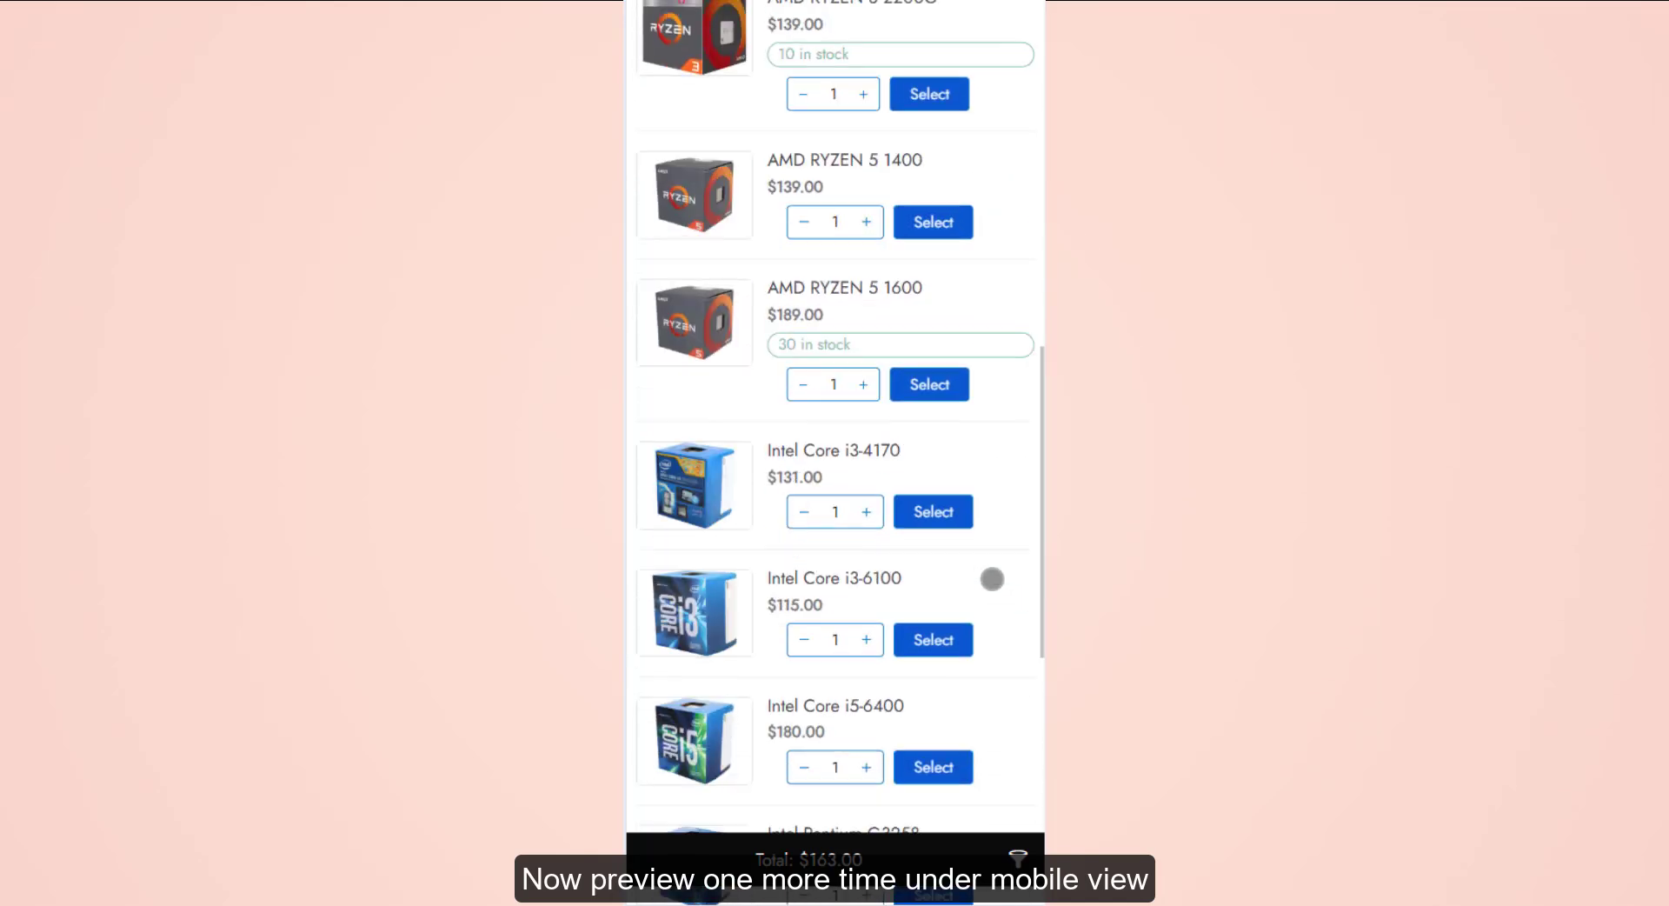
pyautogui.scroll(-5, 991, 578)
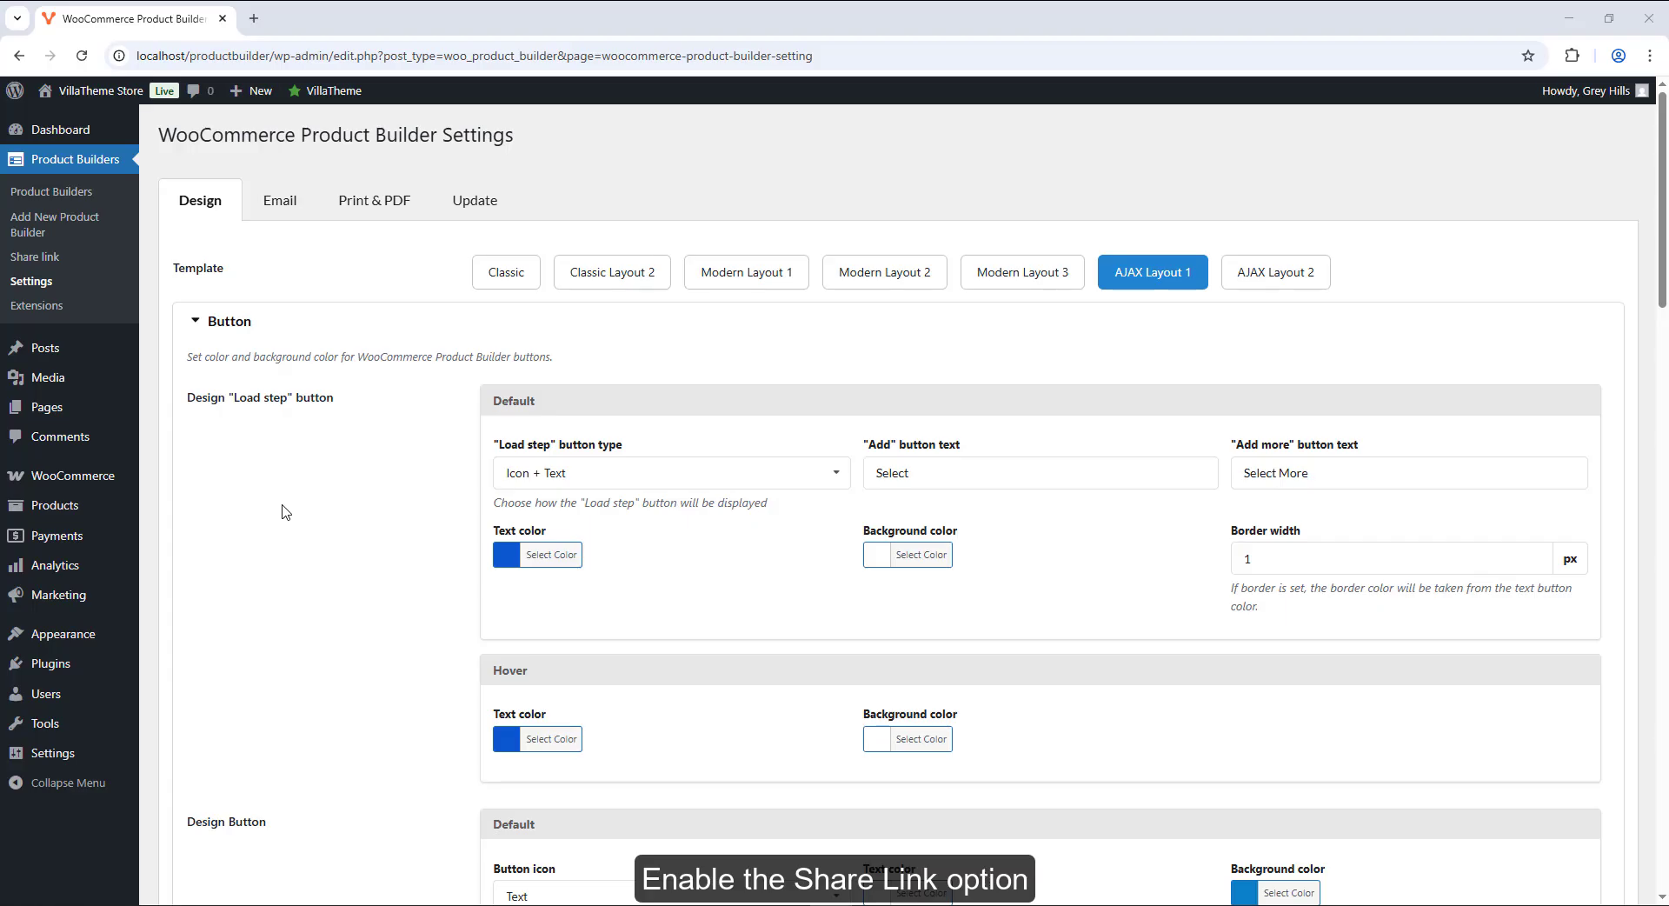
# Show the Advanced design settings to review the share link options, and open the Share link page
pyautogui.click(452, 327)
pyautogui.click(467, 370)
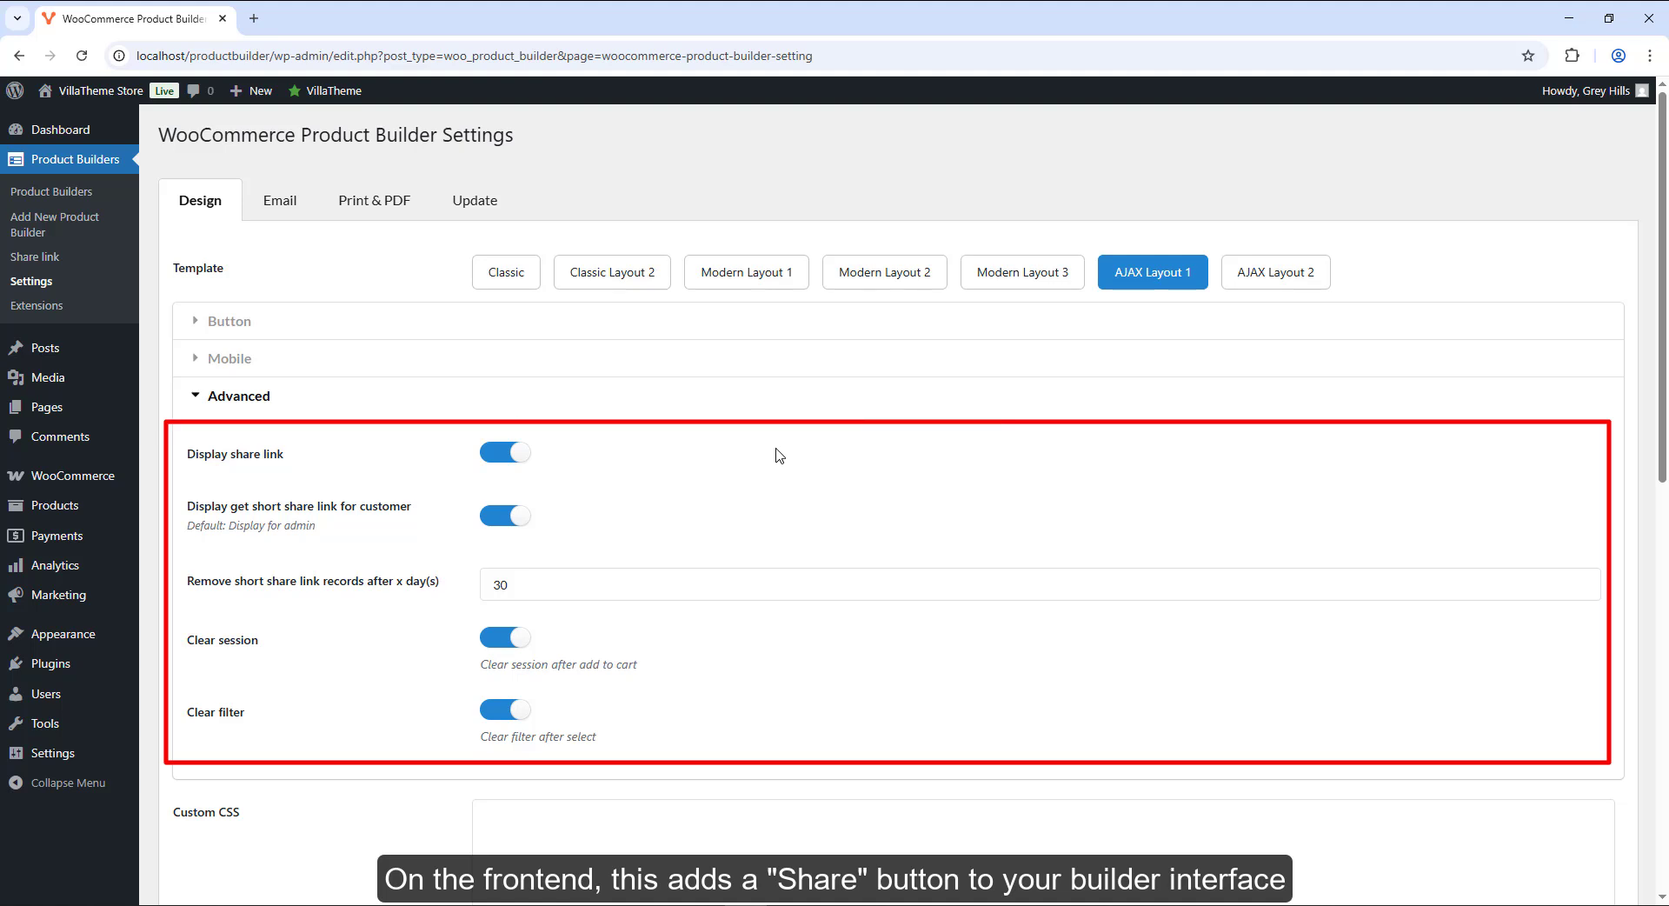
pyautogui.click(35, 256)
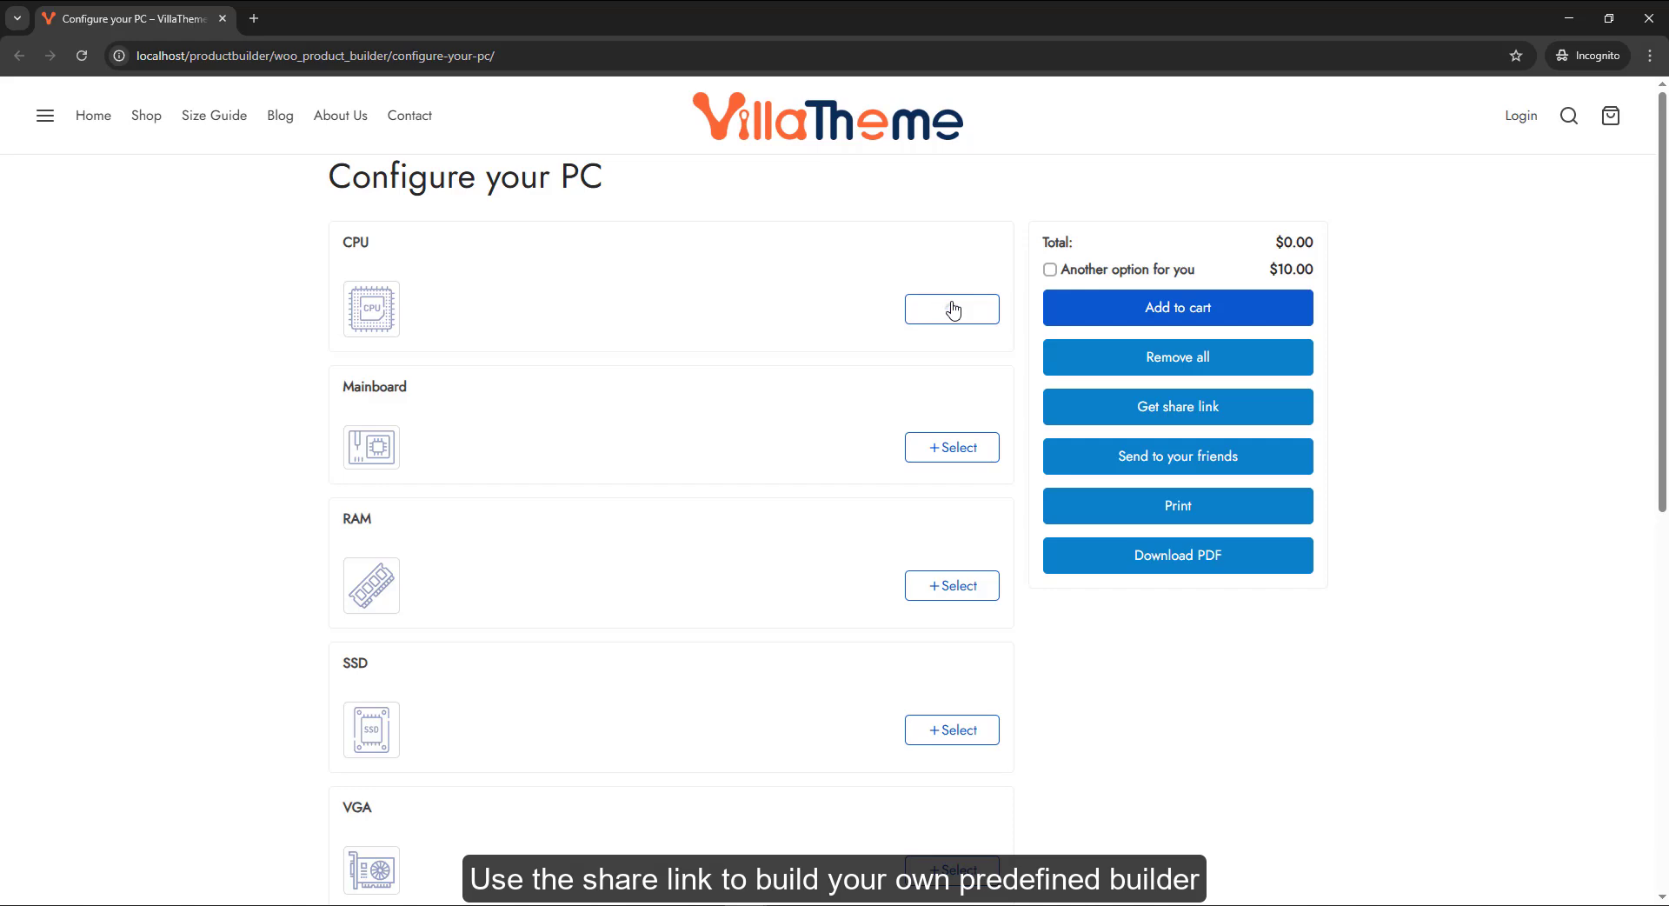
# In the AJAX builder, select the AMD A8 7650K Kaveri and the AMD RYZEN 3 1200 as CPUs
pyautogui.click(954, 307)
pyautogui.click(880, 306)
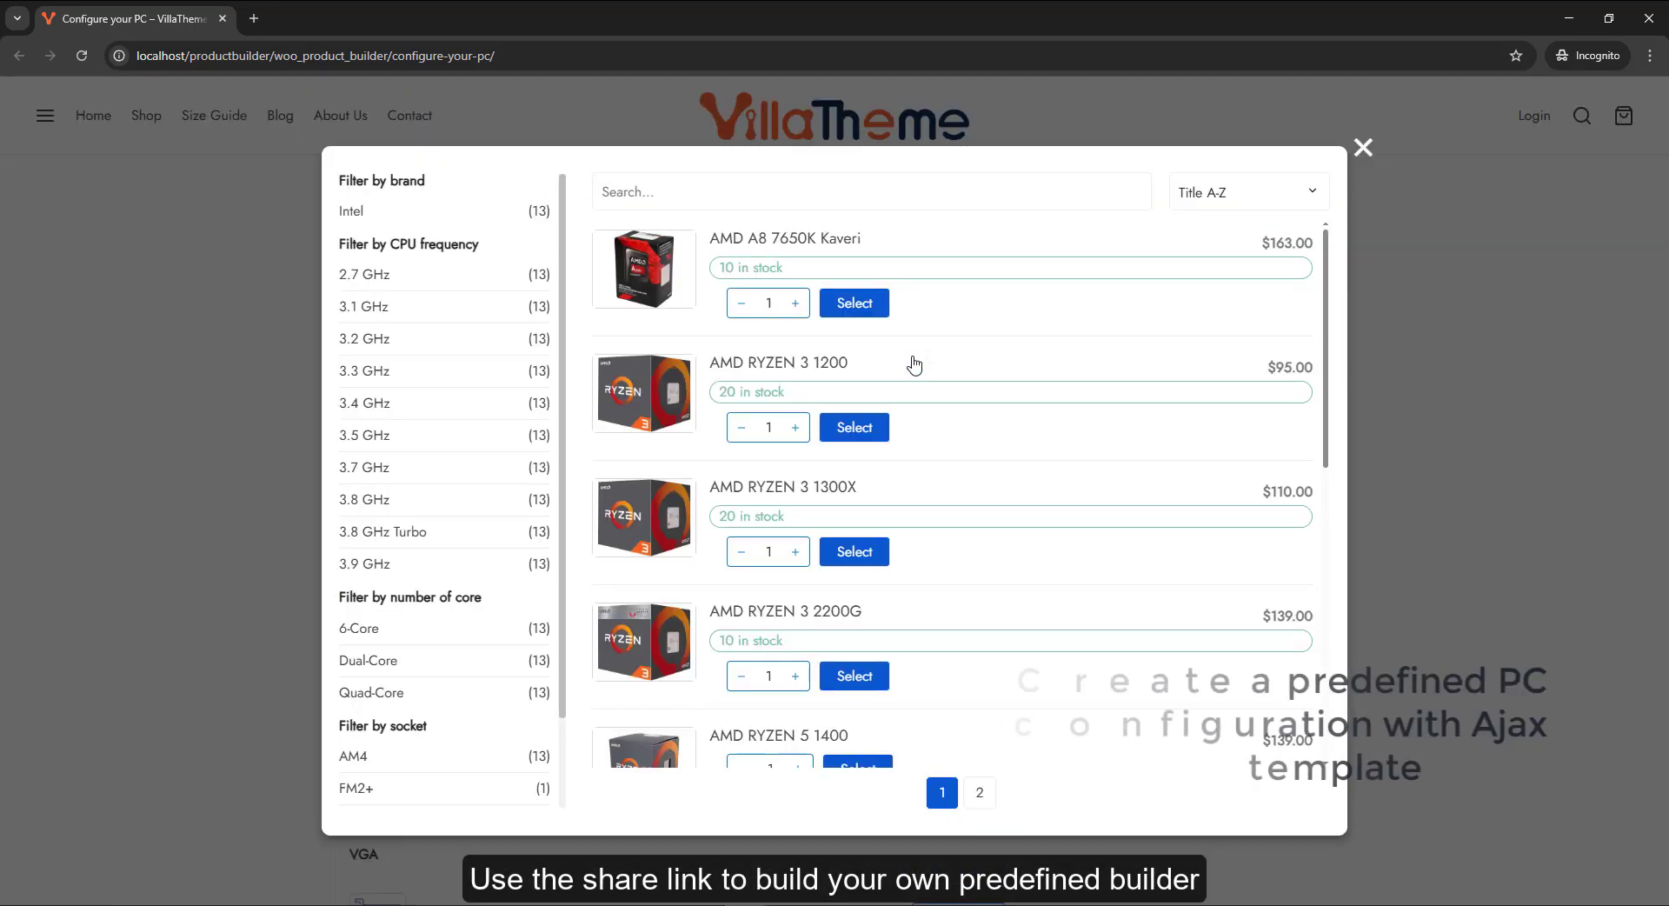
pyautogui.click(861, 429)
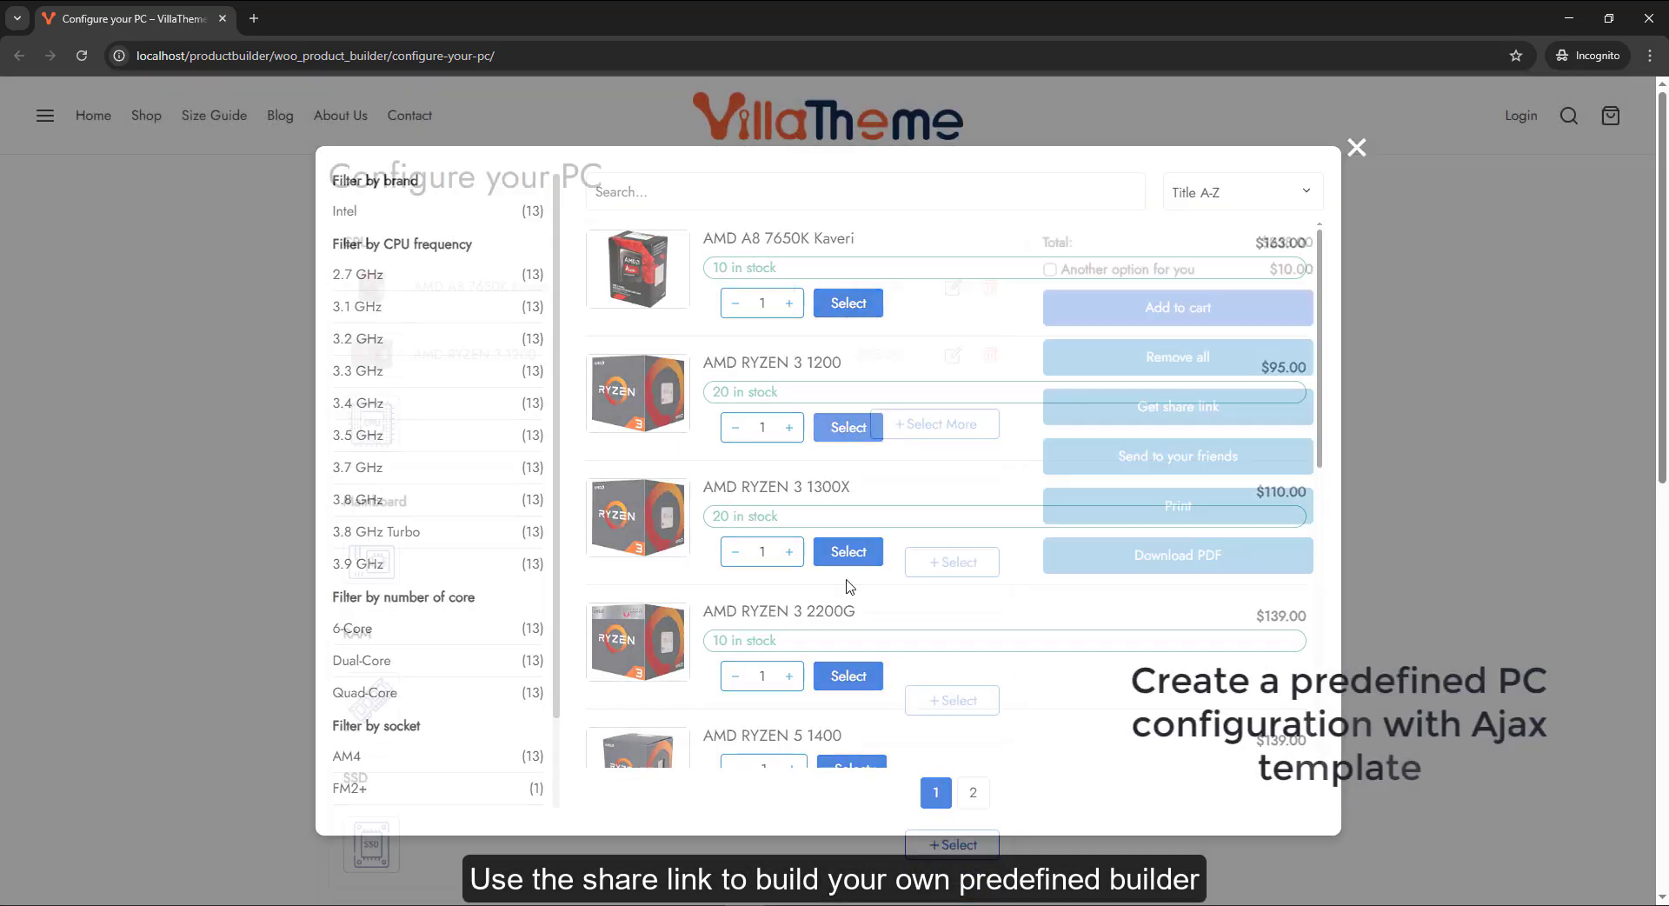
# For the Power Supply, select the Seasonic FOCUS Plus with a maximum power of 450W
pyautogui.click(989, 611)
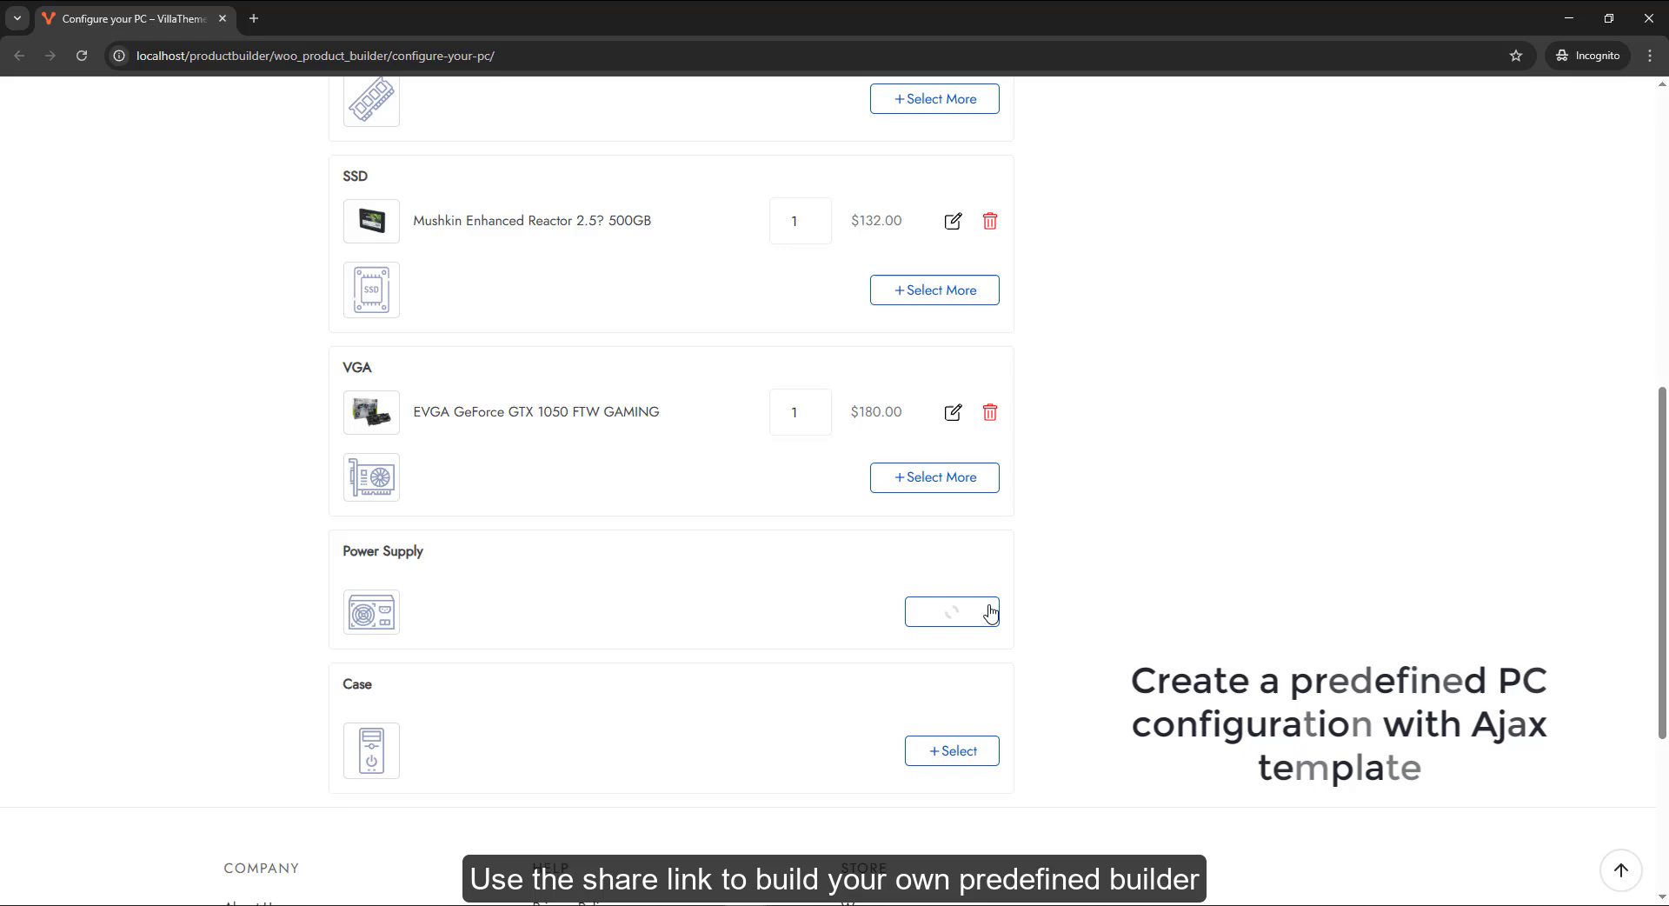
pyautogui.click(928, 614)
pyautogui.click(860, 667)
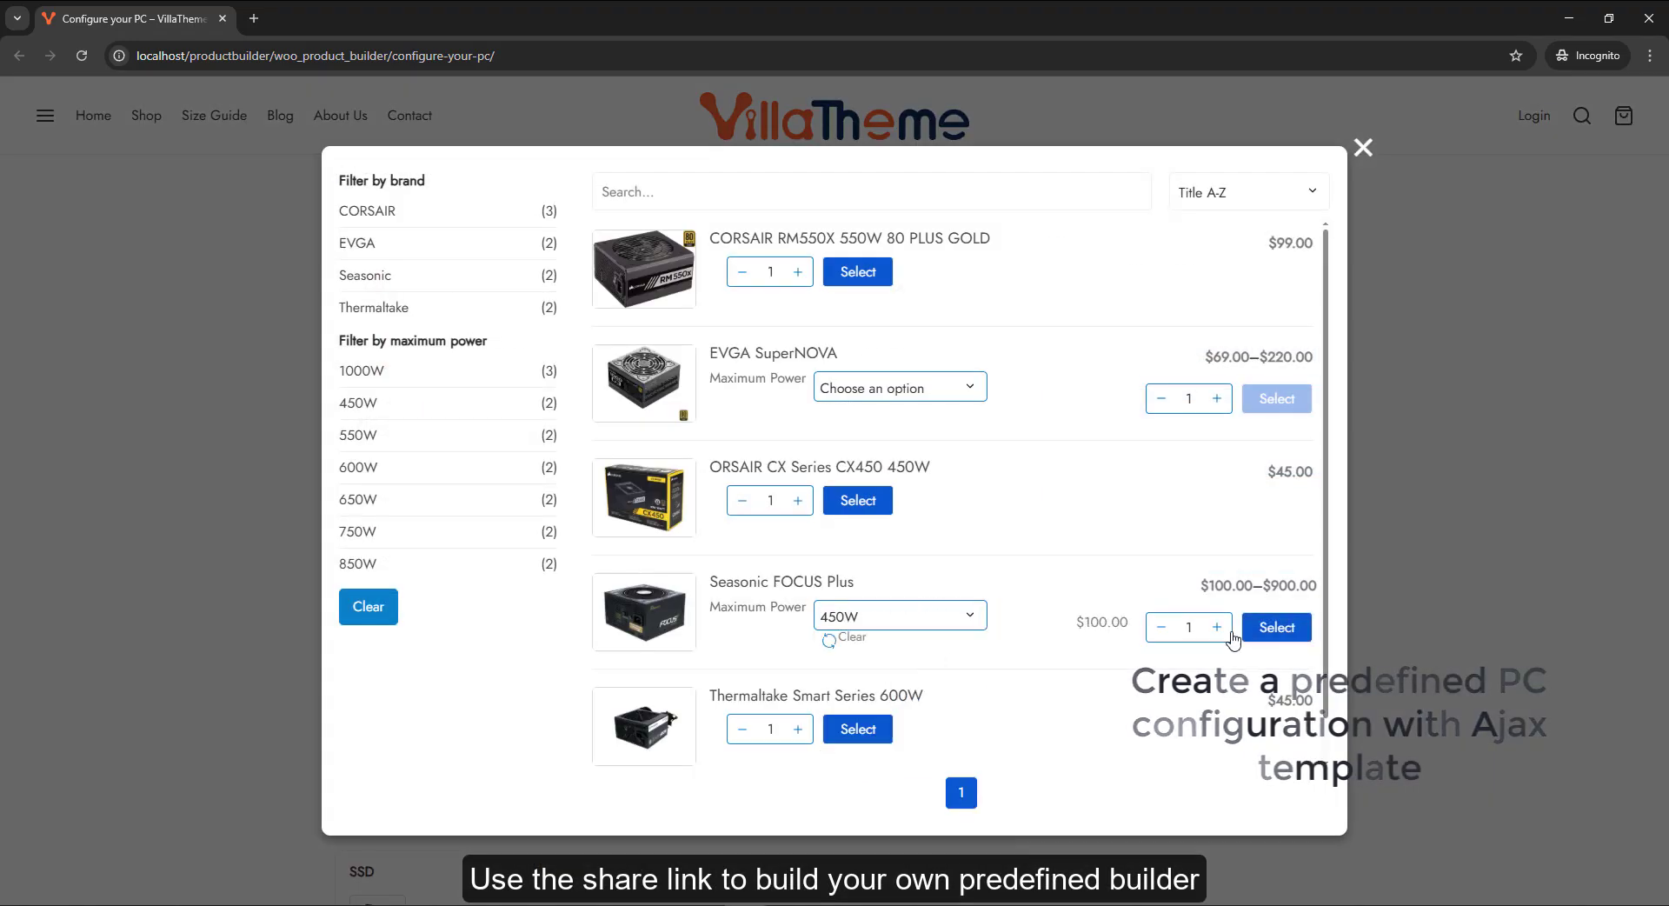
pyautogui.click(1259, 629)
# Review the selected components from CPU to Case and copy the configuration's share link
pyautogui.scroll(-9, 943, 652)
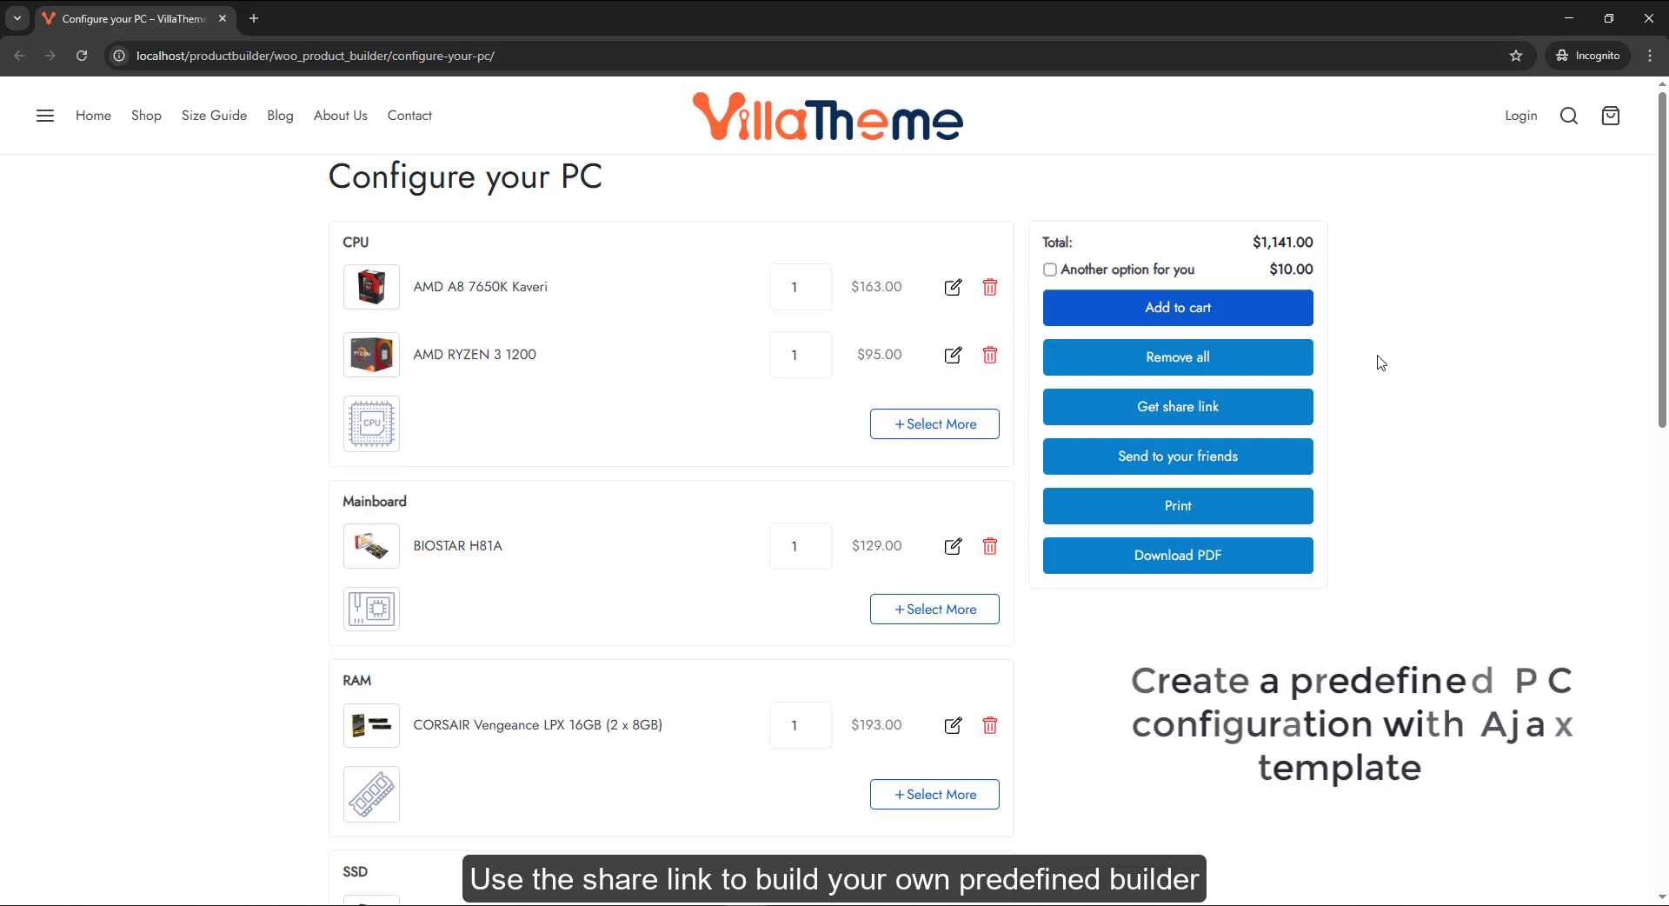
pyautogui.scroll(-5, 1377, 362)
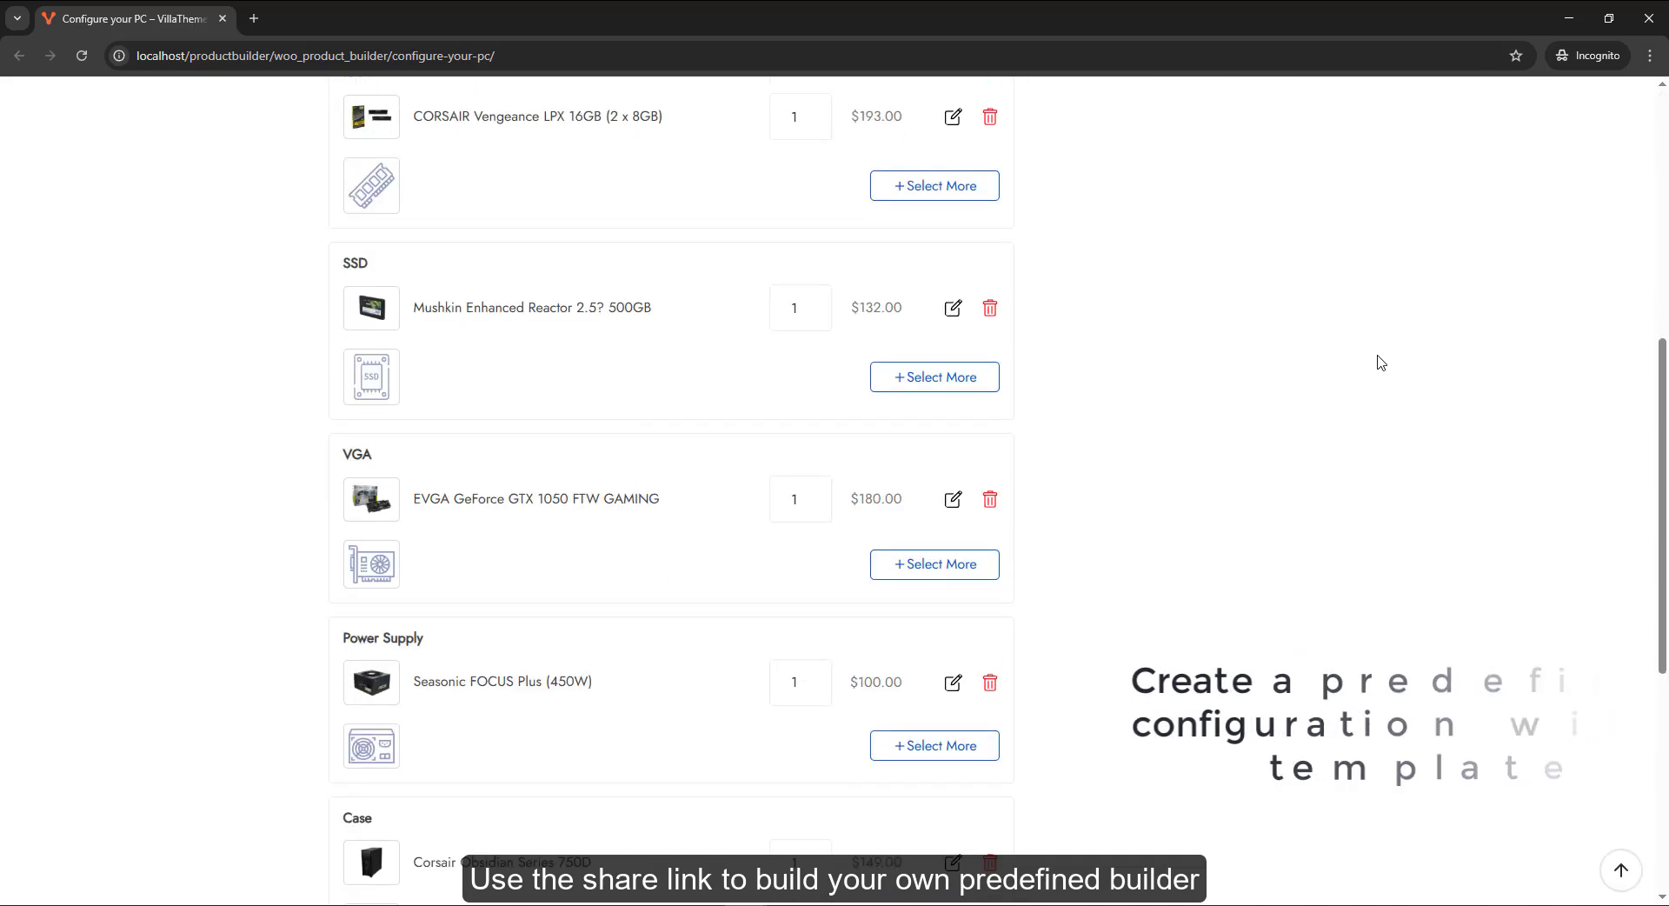
pyautogui.scroll(-4, 1380, 362)
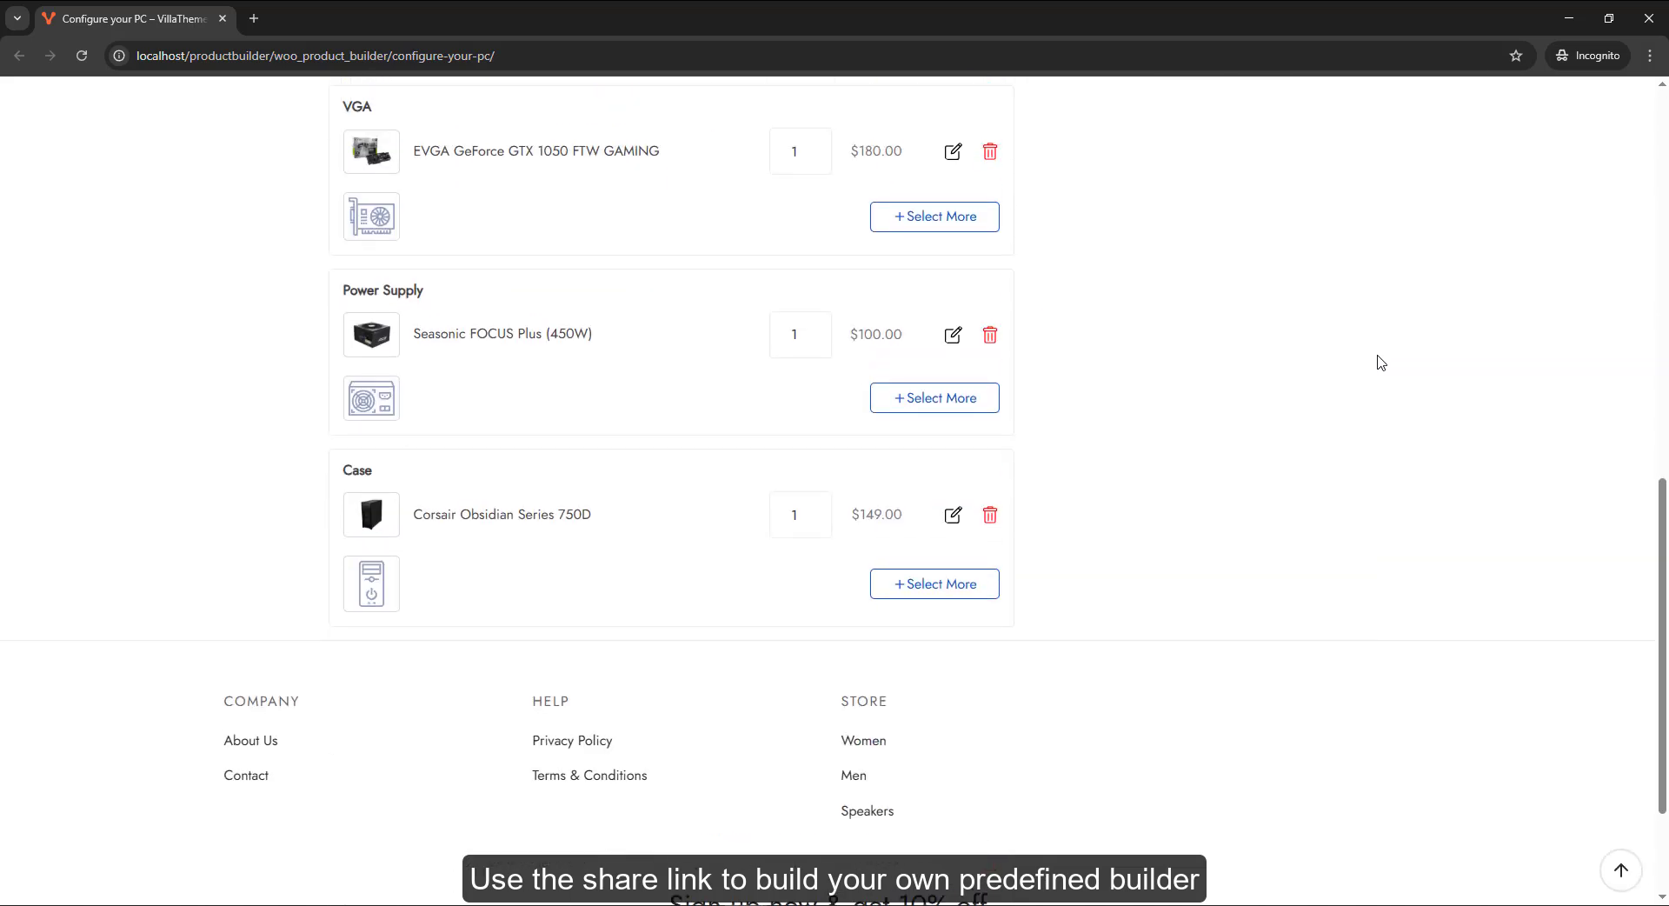
pyautogui.scroll(10, 1378, 362)
pyautogui.click(1200, 413)
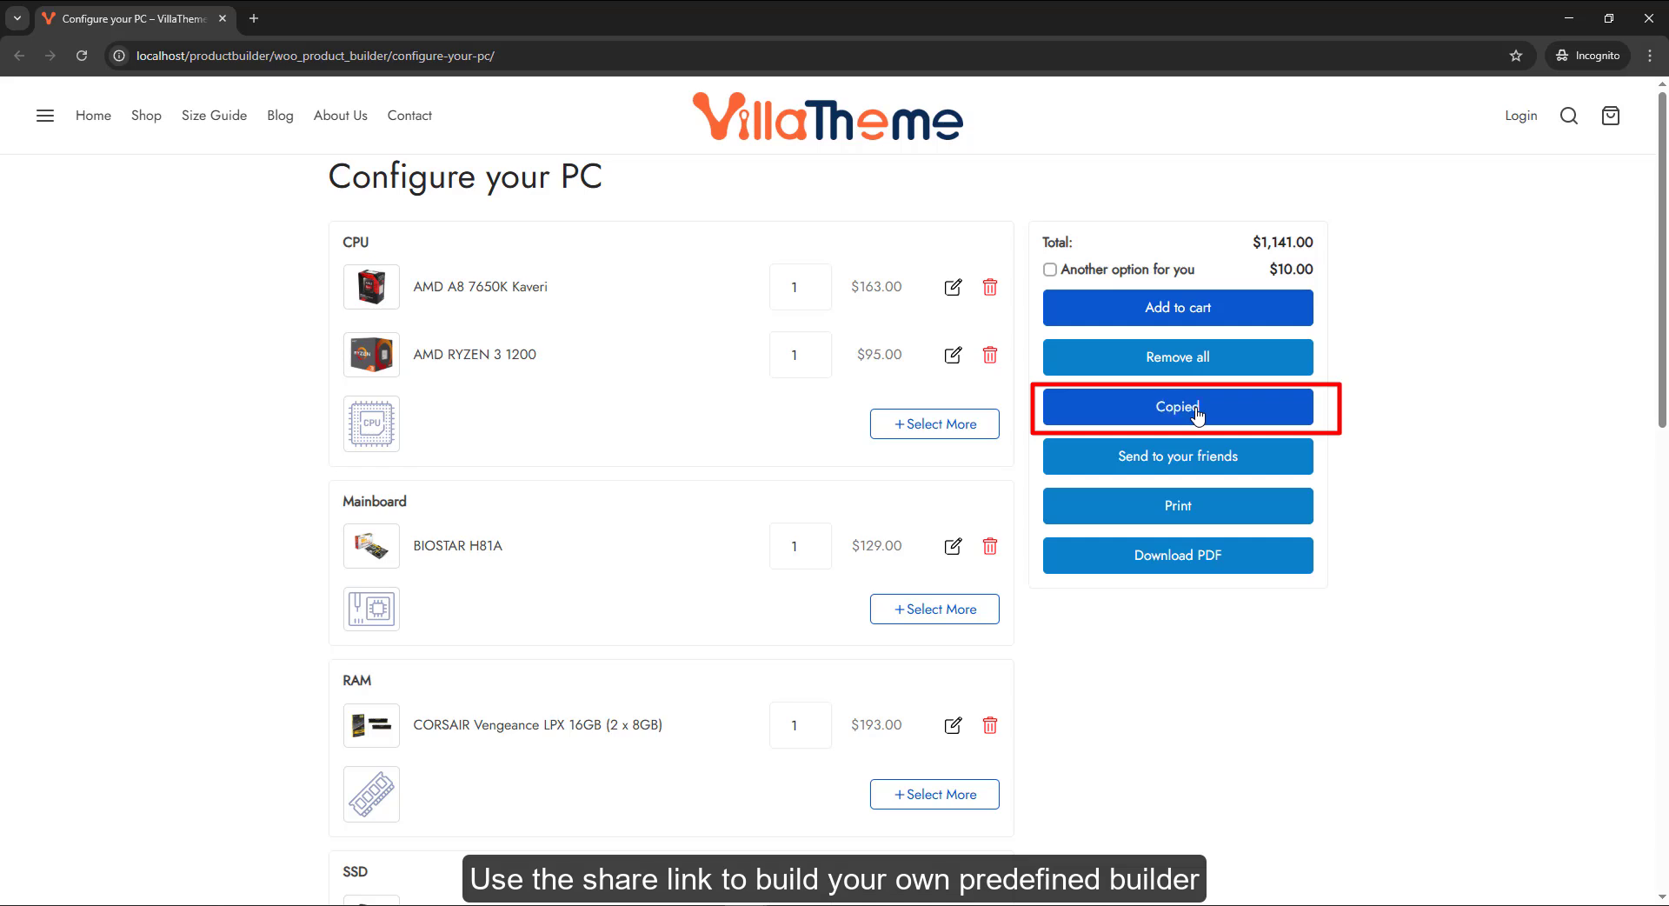
# Open the copied share link in a new browser tab and review the predefined configuration
pyautogui.hotkey('ctrl', 't')
pyautogui.write('http://localhost/productbuilder/?woopbUrl=MTc1Mzk0NDIwNA')
pyautogui.press('Return')
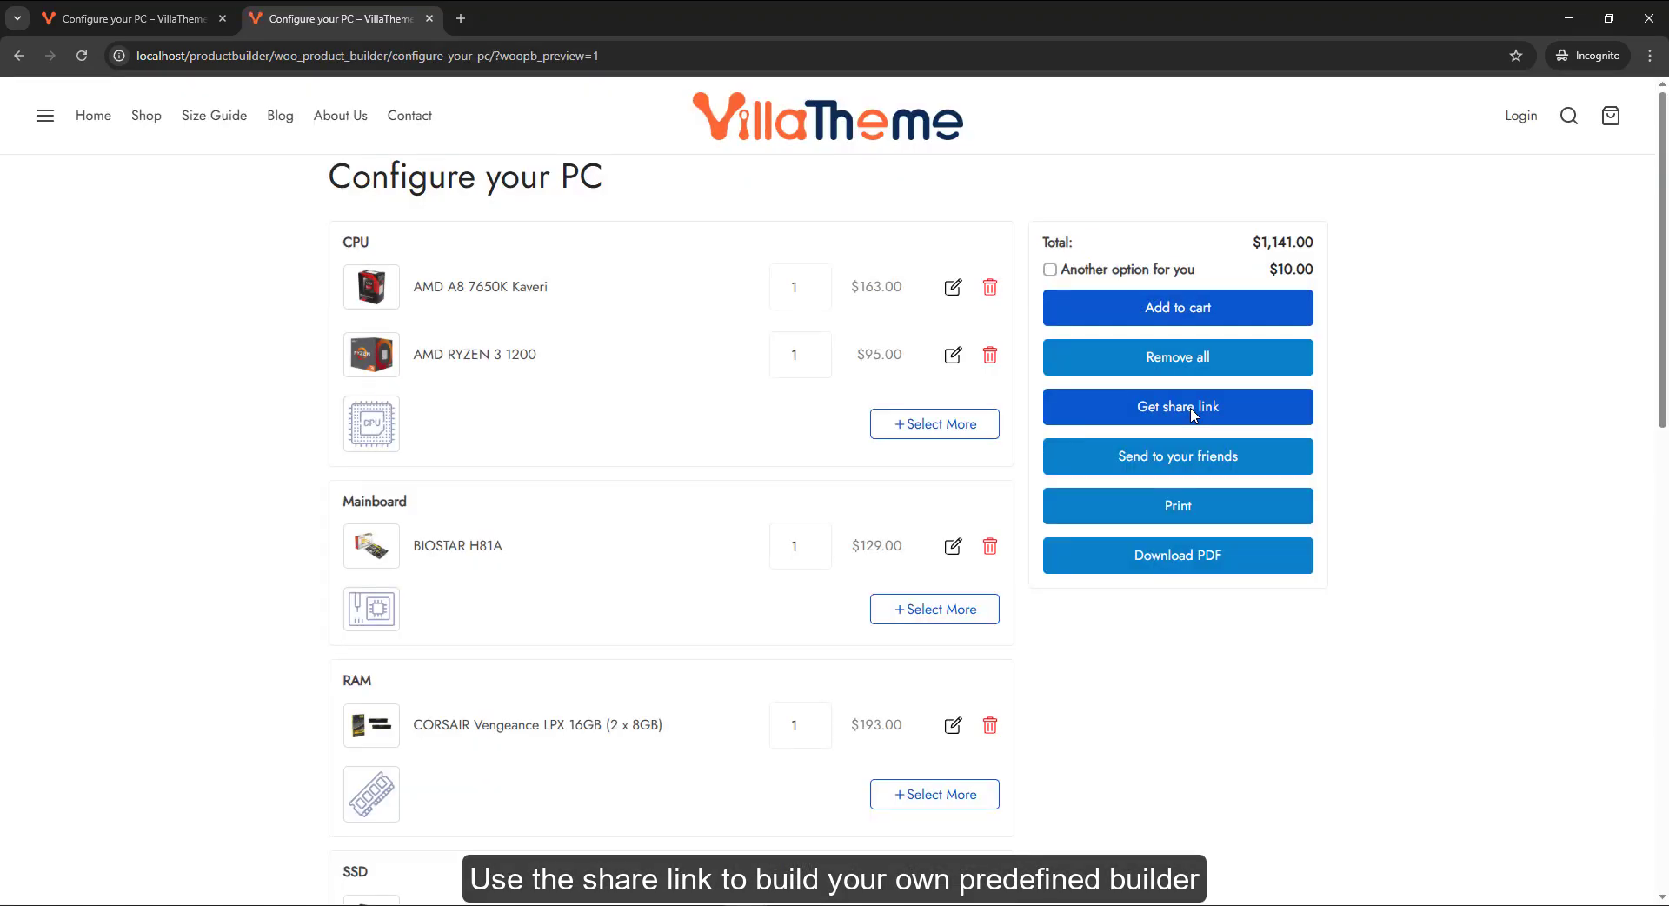
pyautogui.scroll(-12, 1191, 415)
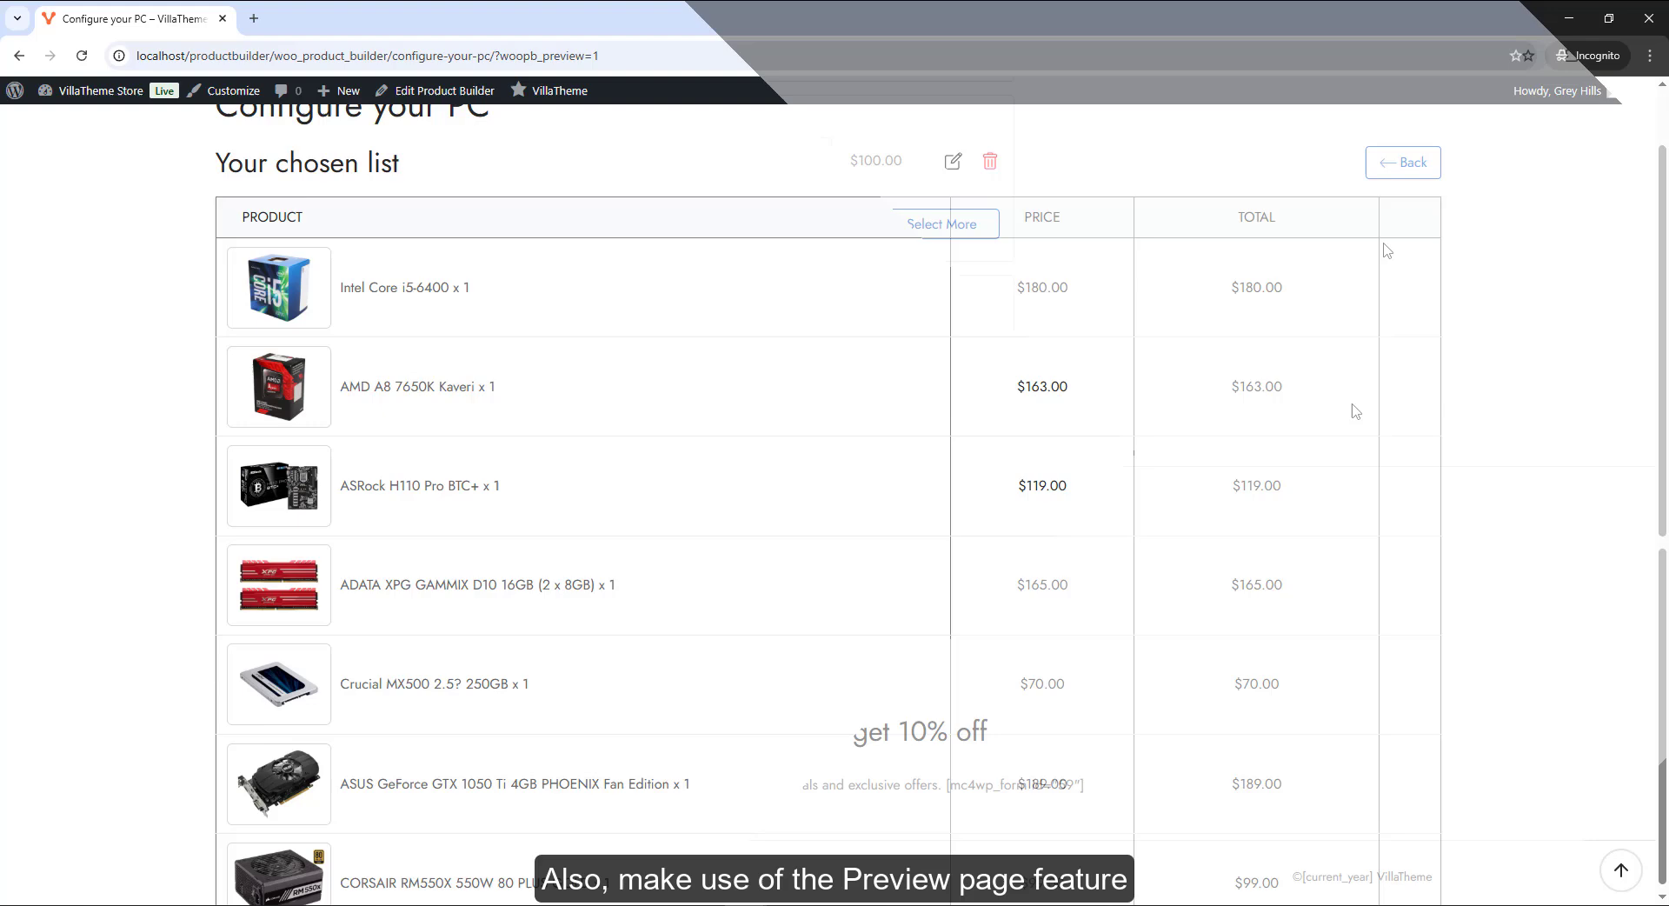
# Get the short link for the chosen list on the Preview page and open a short share link in an incognito window
pyautogui.scroll(-5, 1364, 330)
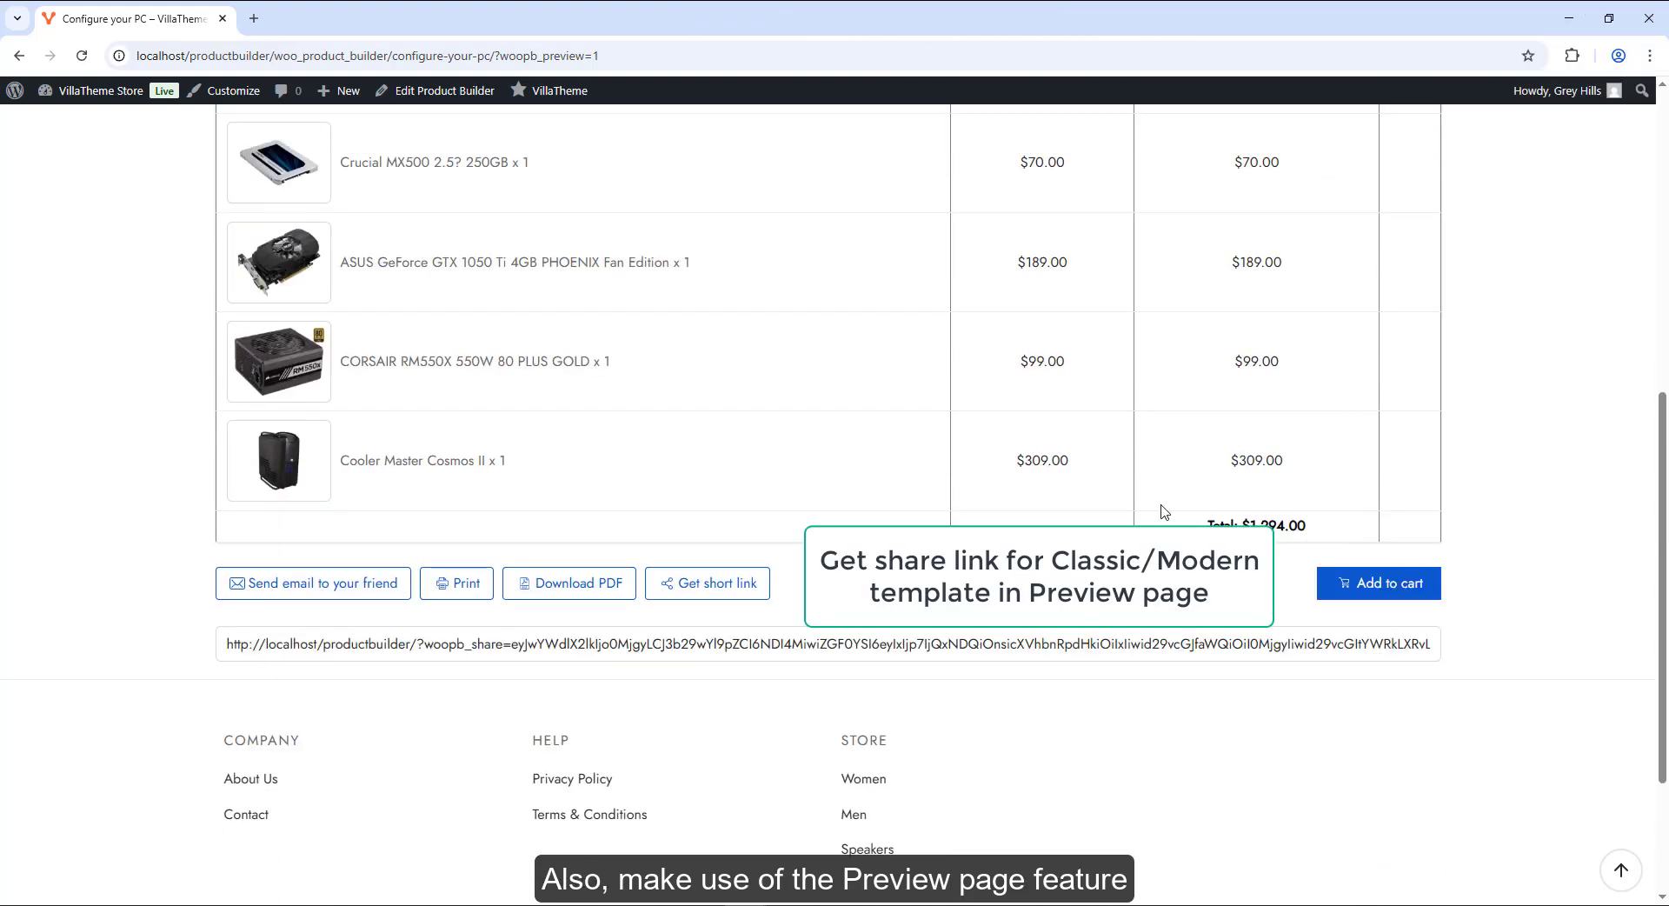
pyautogui.click(753, 583)
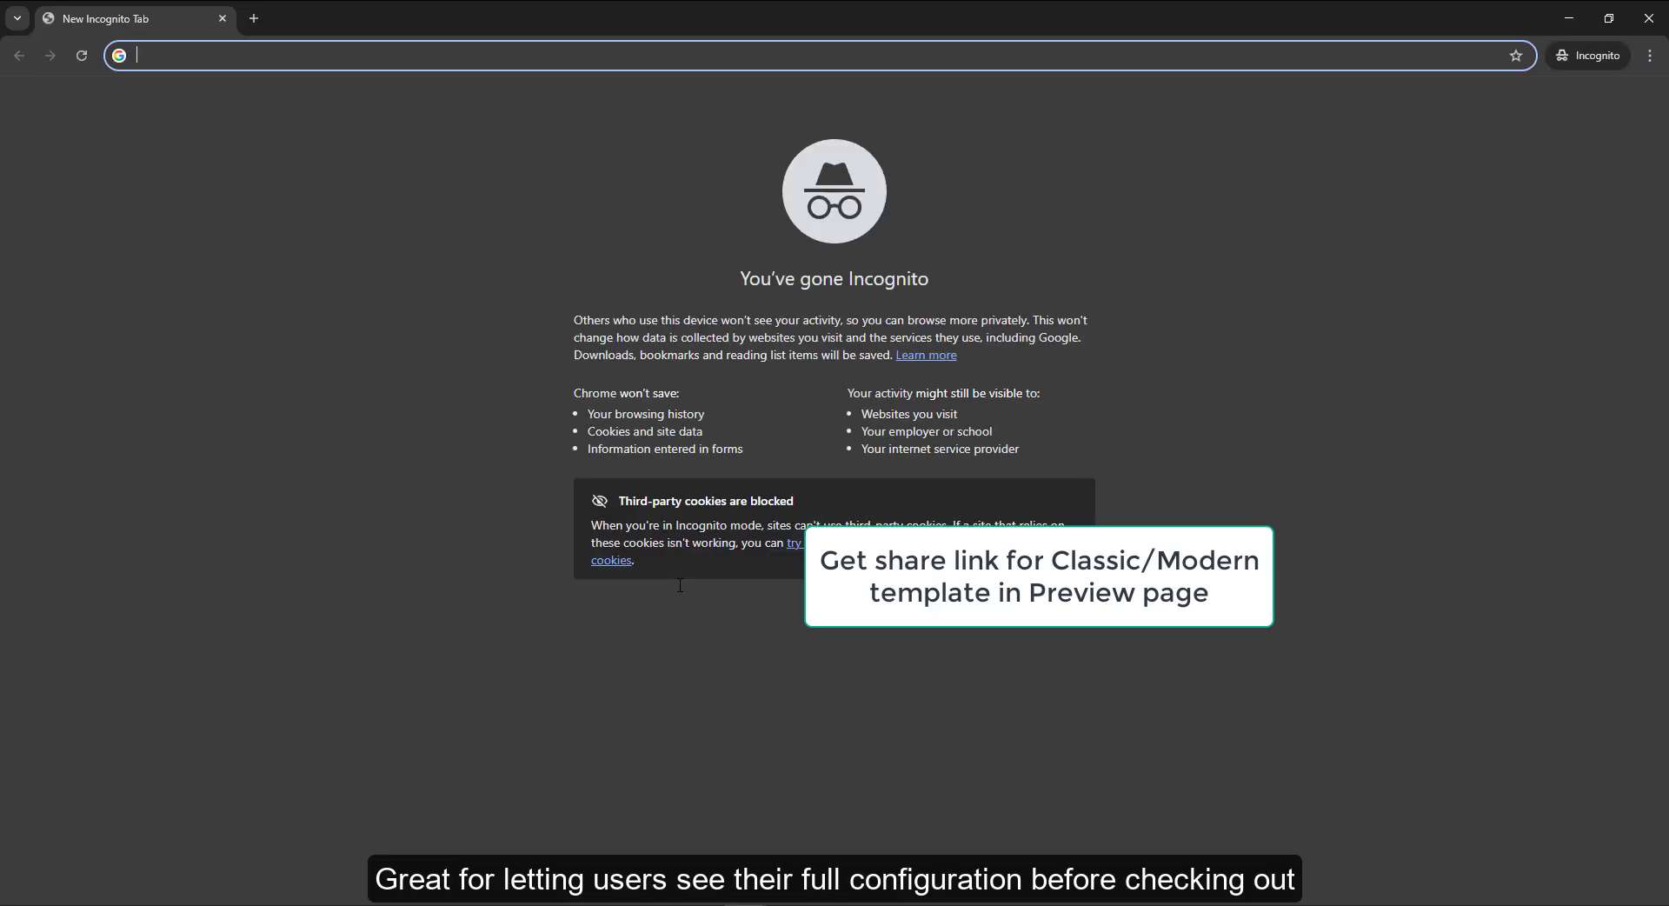
pyautogui.write('localhost/productbuilder/?woopbUrl=MTc1Mzk0NDIwNA')
pyautogui.press('Return')
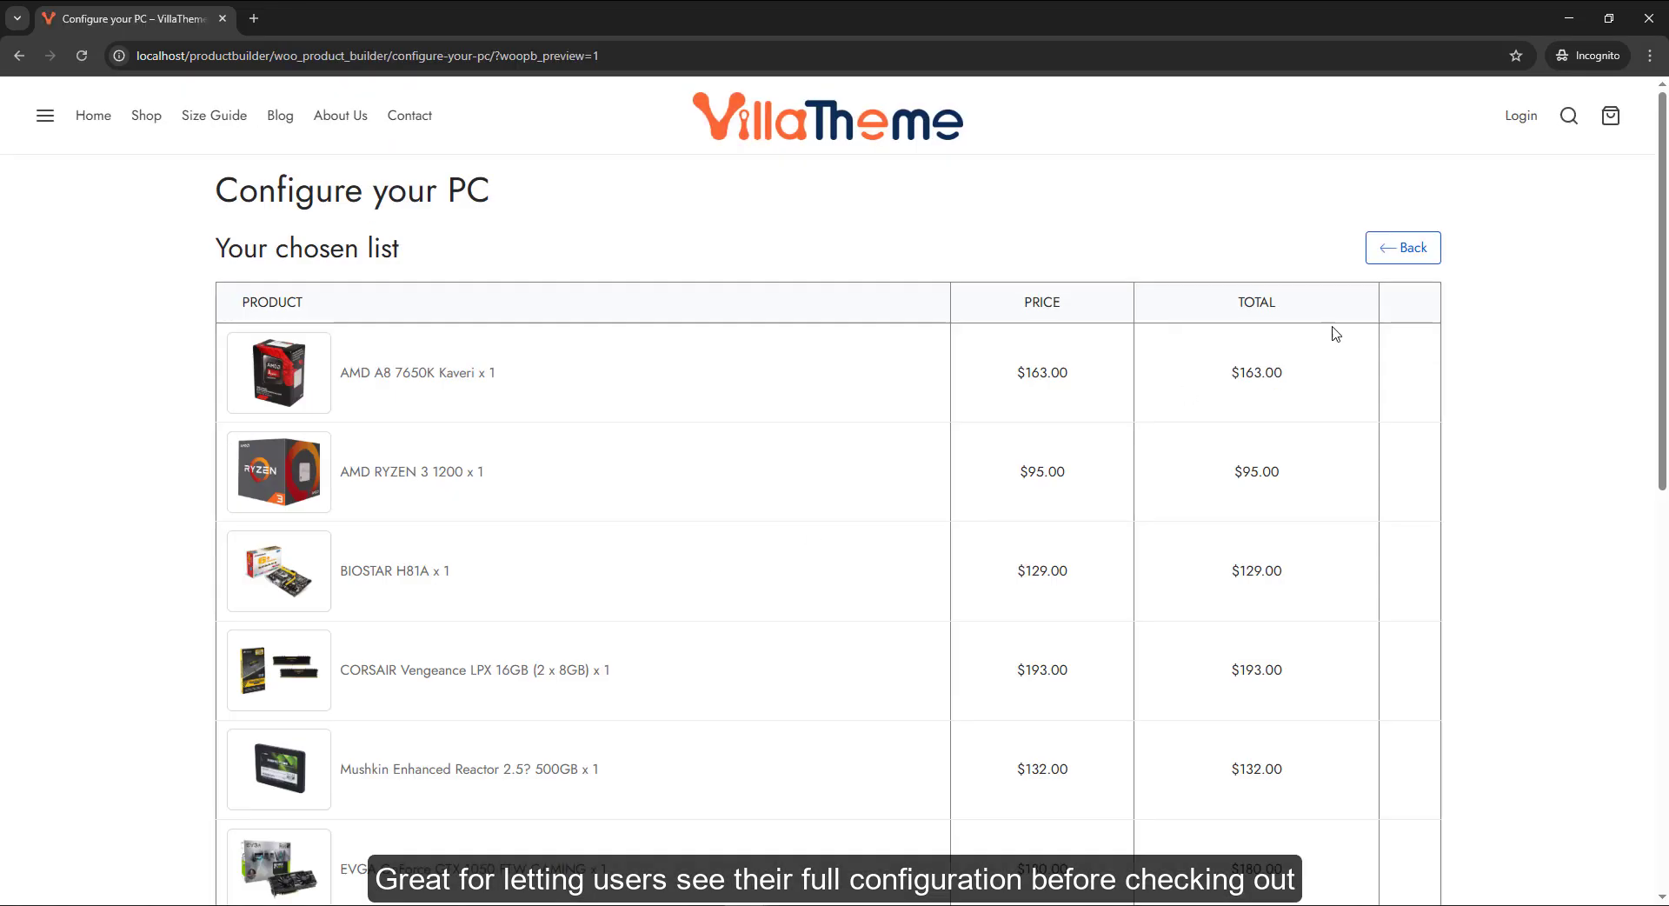
# Return from the shared chosen list to the builder and expand the step sidebar
pyautogui.click(1402, 247)
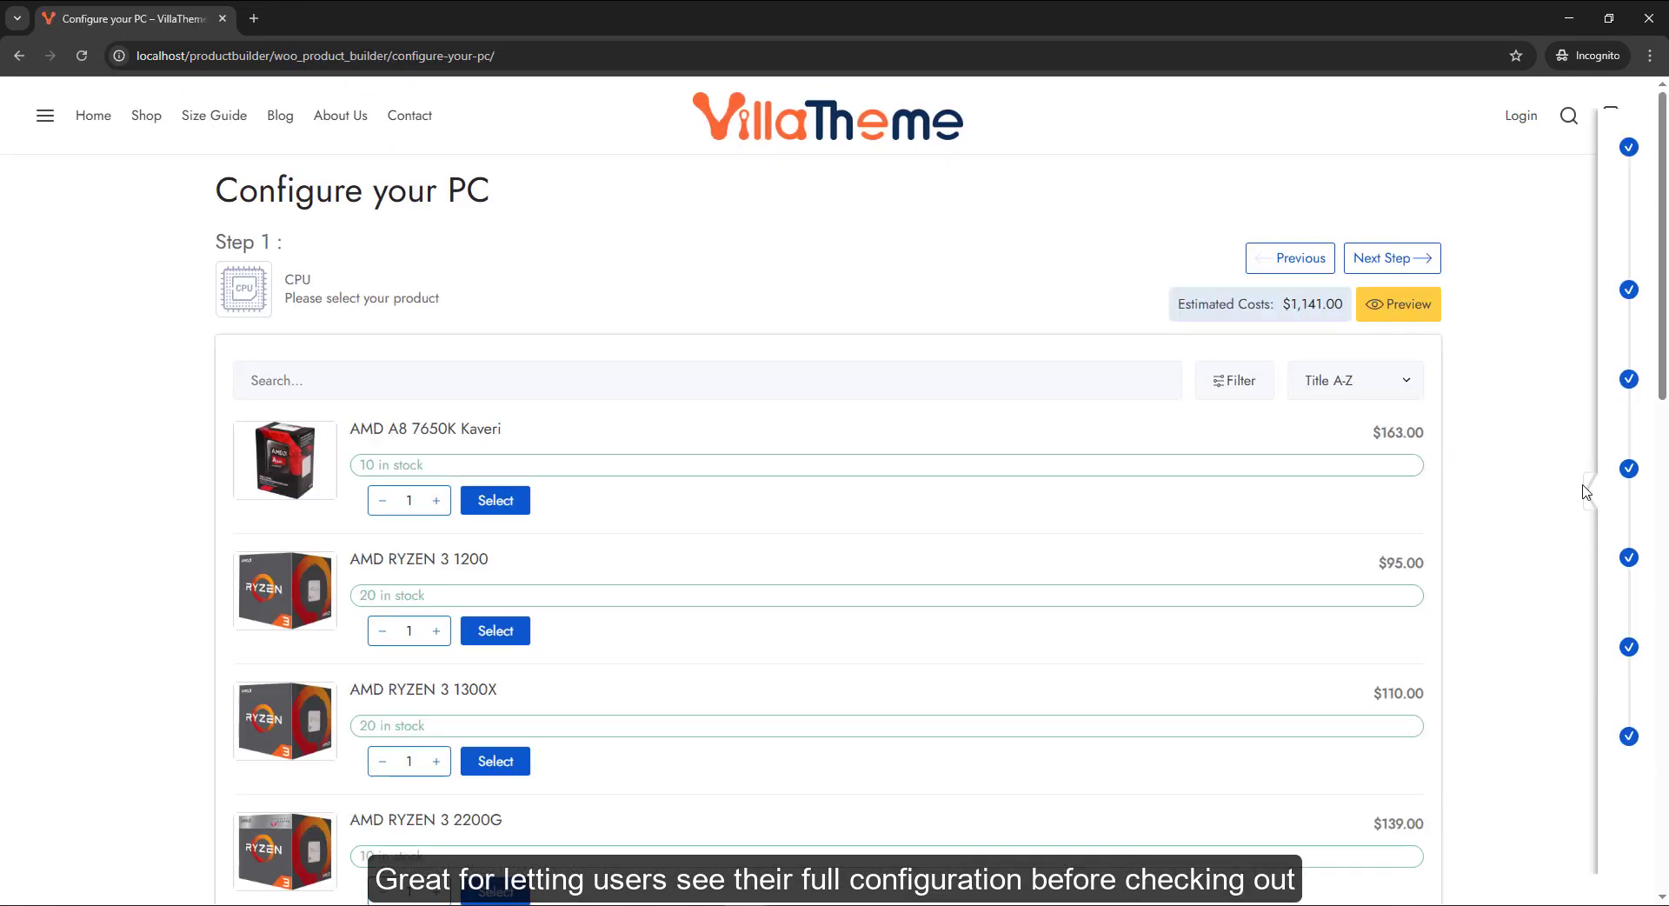
pyautogui.click(1589, 491)
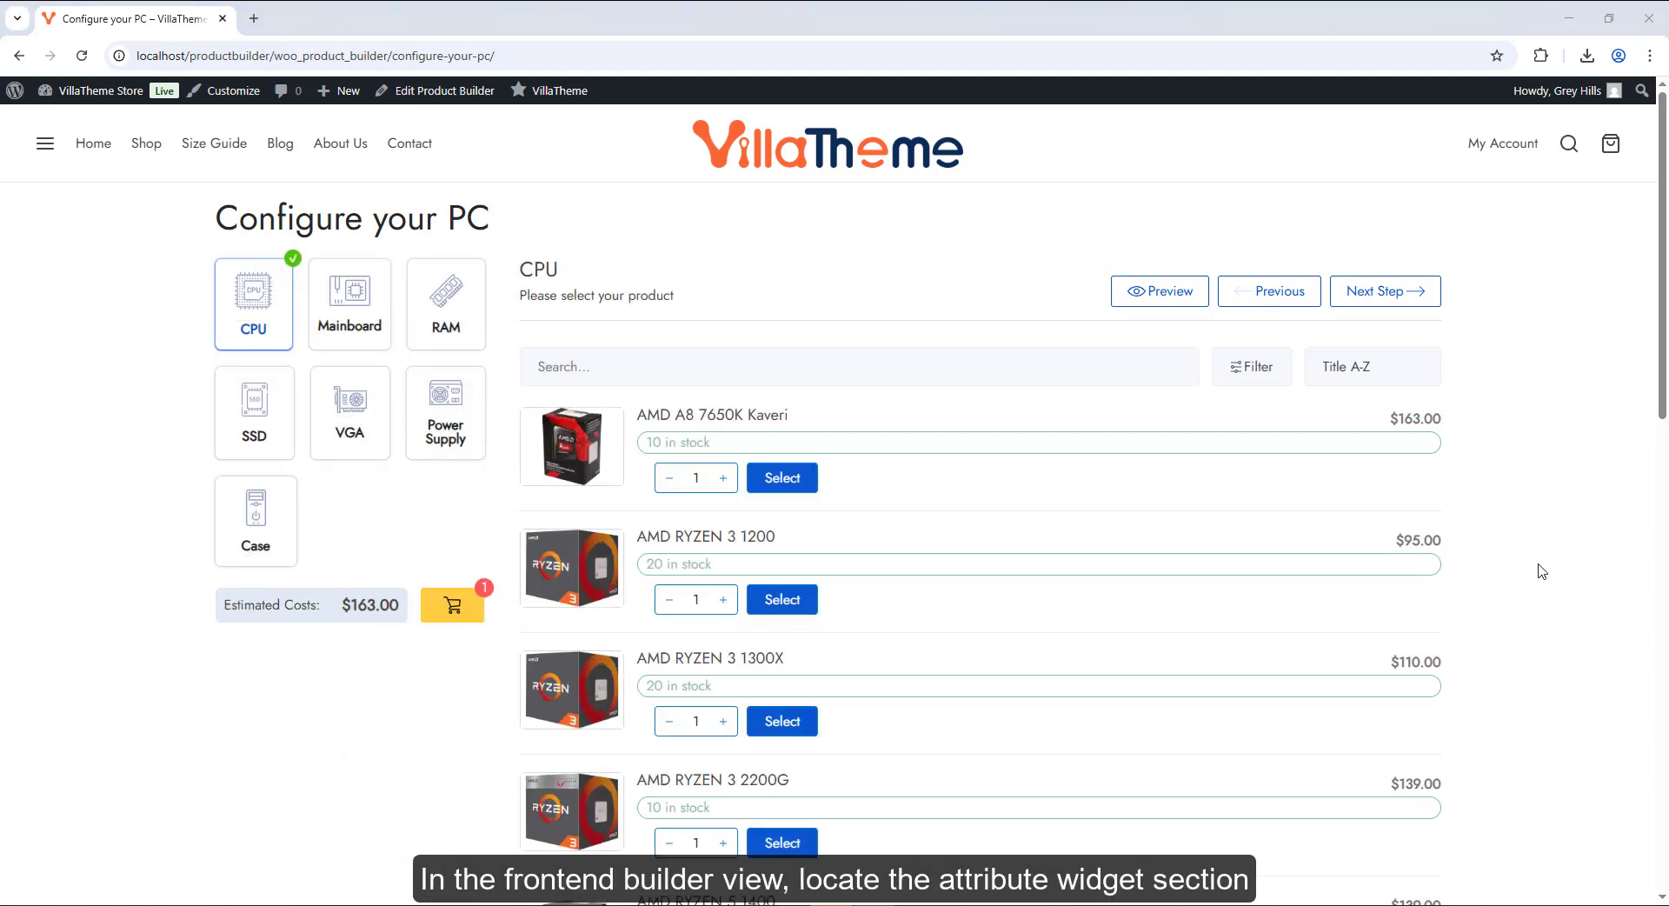
# Show the attribute filters above the CPU list, clear the filter, and open the filters in the layout with the step sidebar
pyautogui.click(1255, 375)
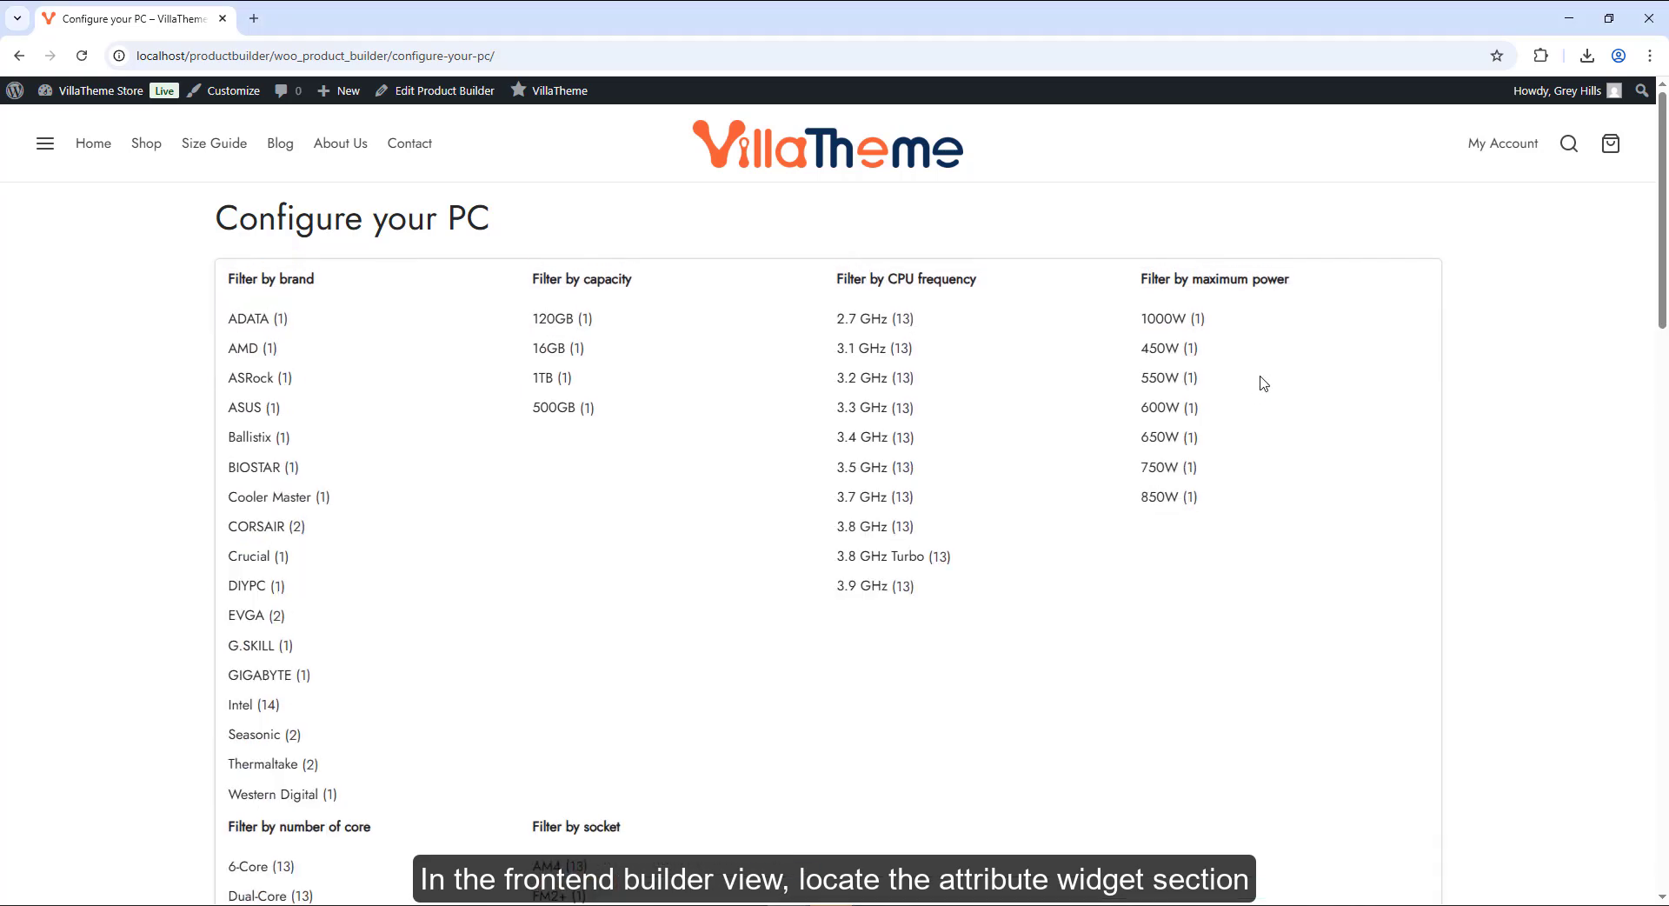
pyautogui.scroll(-3, 1263, 384)
pyautogui.scroll(-1, 1263, 383)
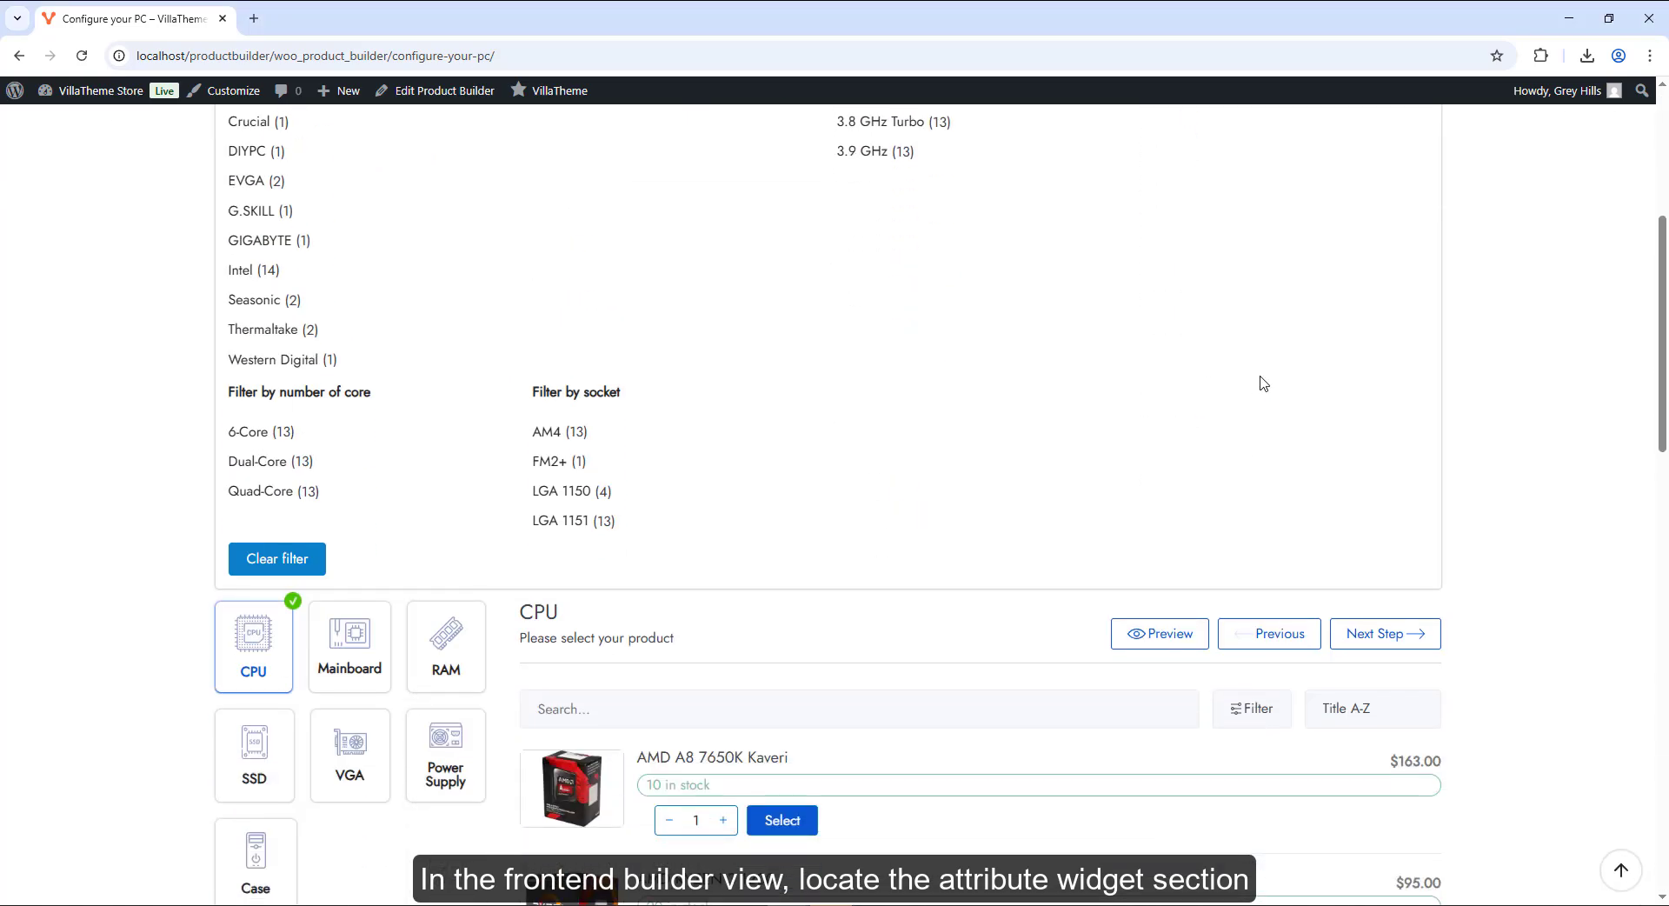
pyautogui.click(324, 569)
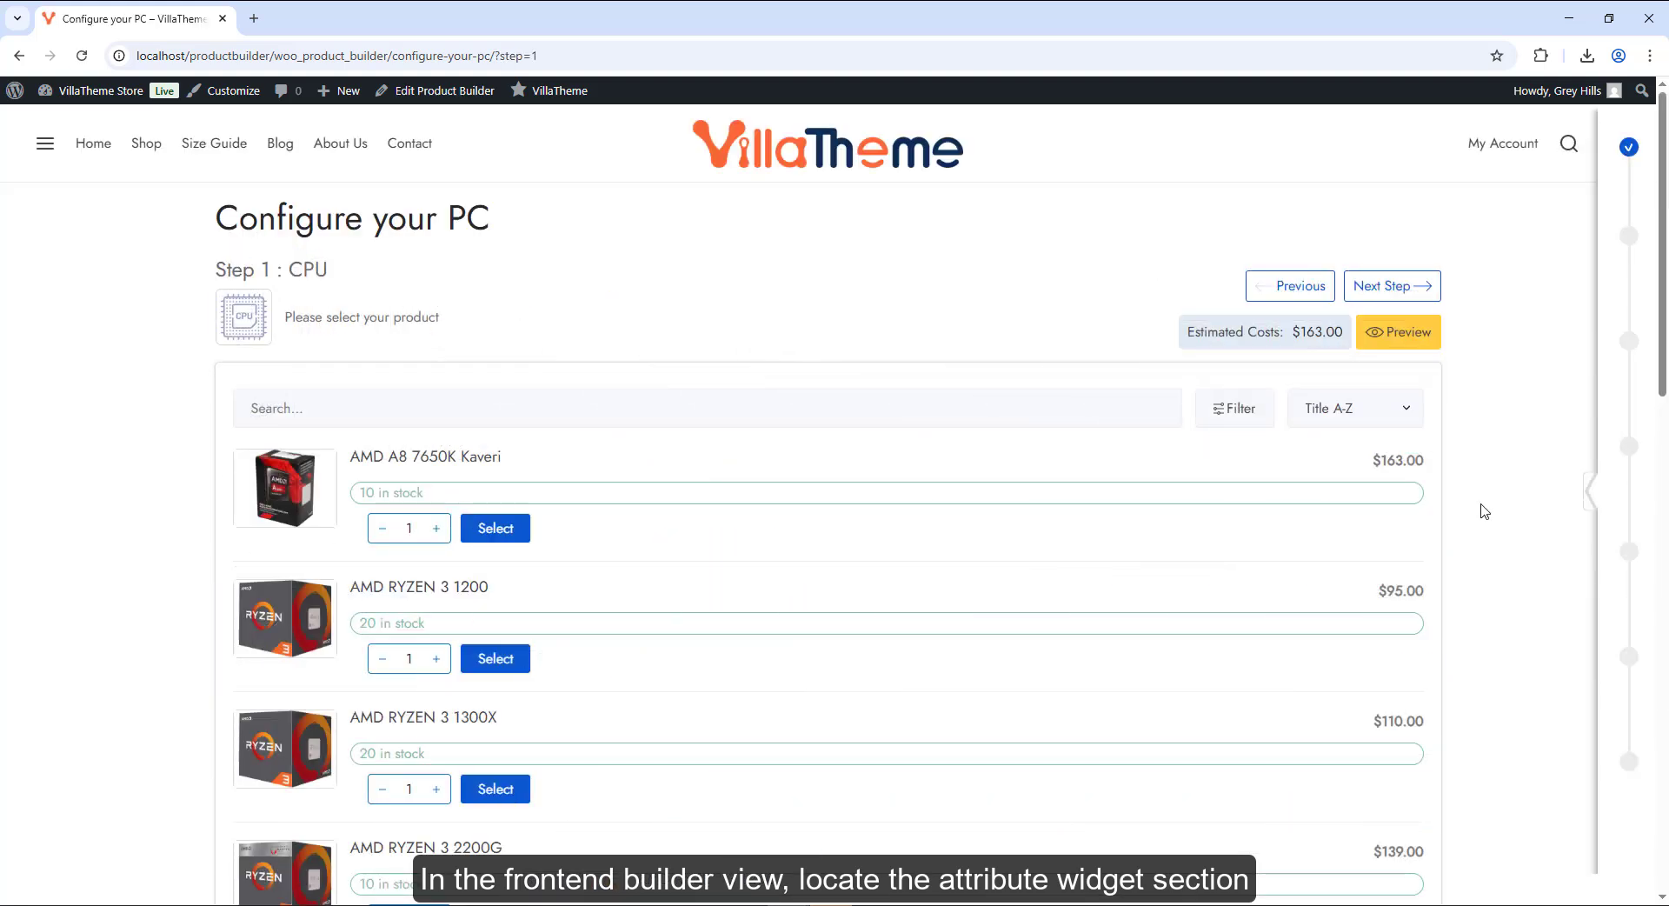
pyautogui.click(1255, 418)
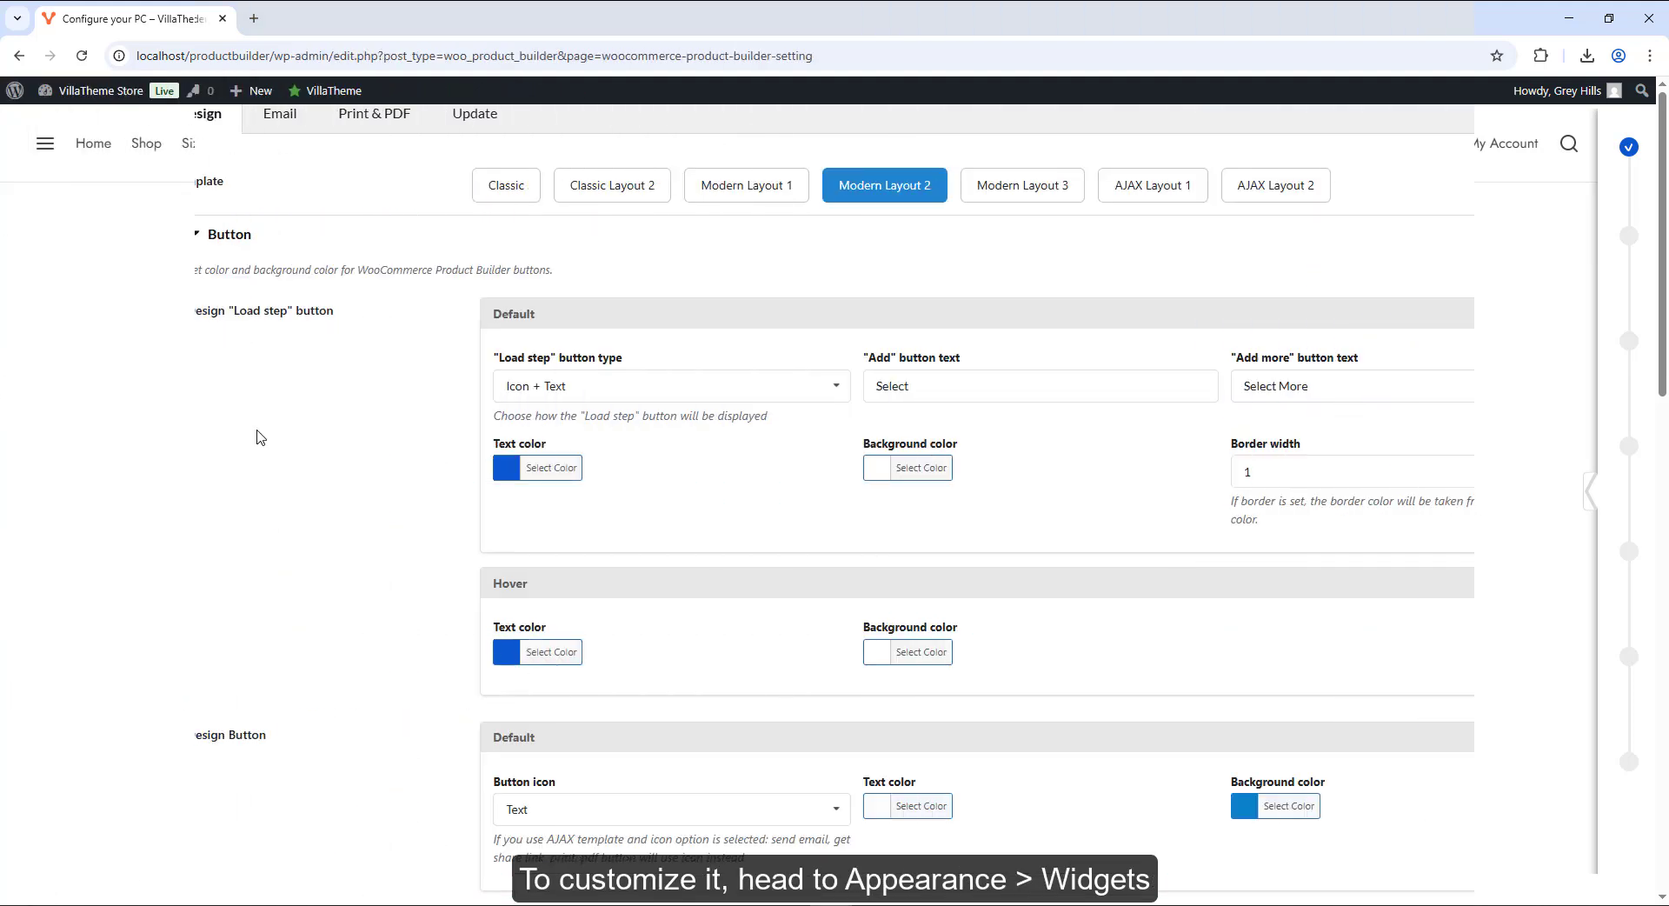
# Open the WordPress Widgets page and expand the WC Product Builder Sidebar widget area
pyautogui.moveTo(102, 645)
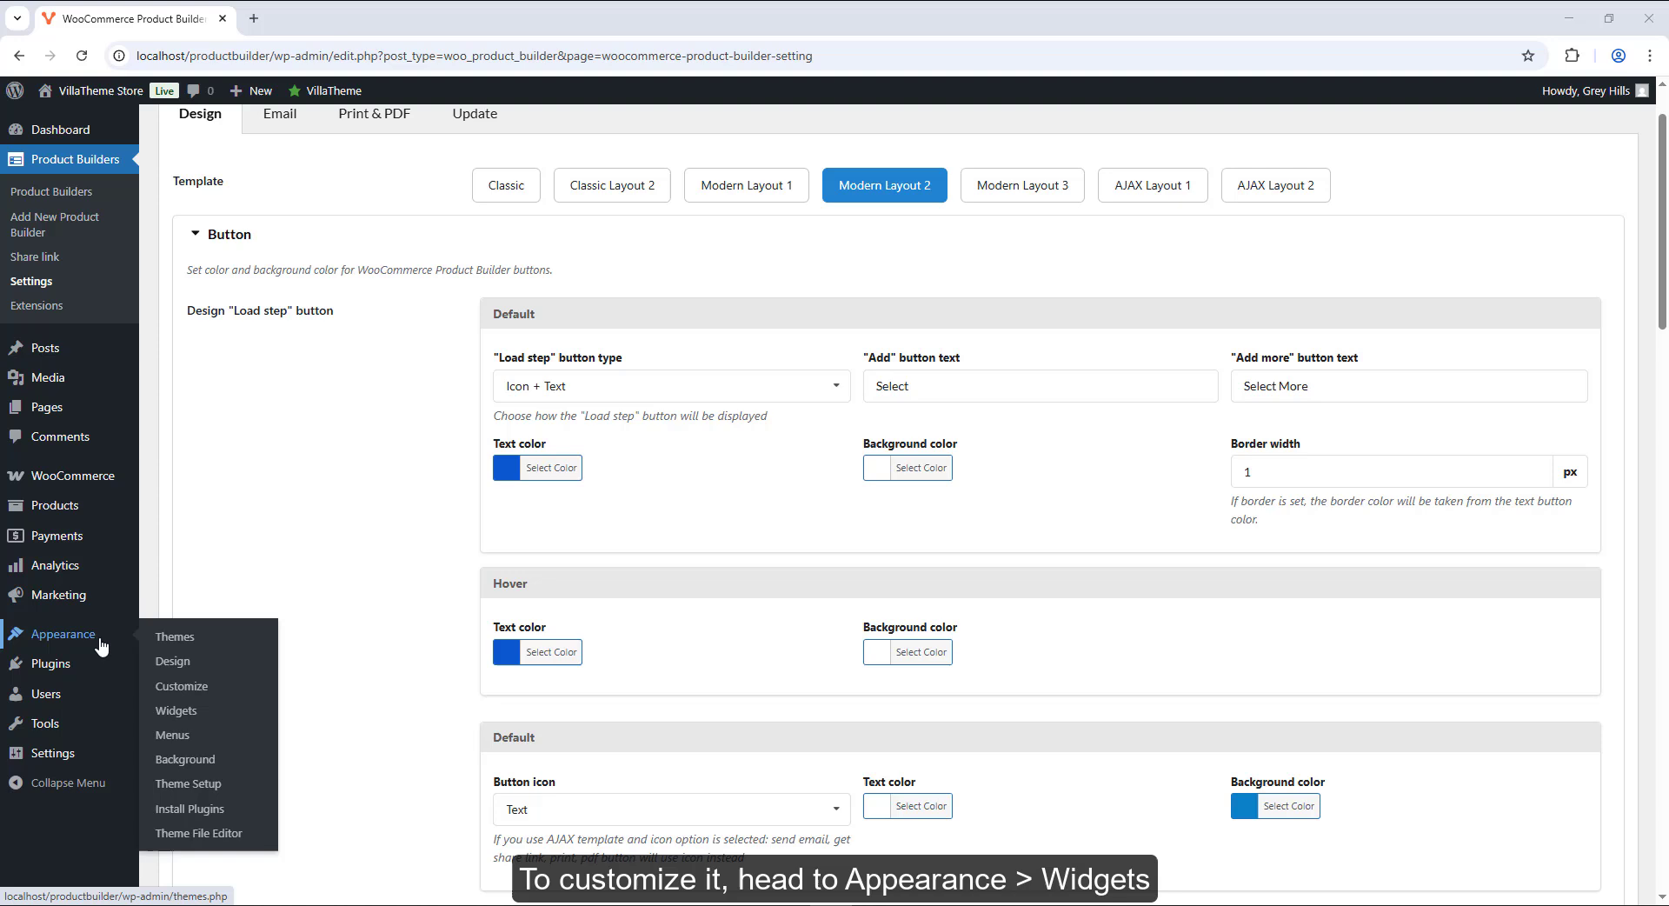
pyautogui.click(179, 714)
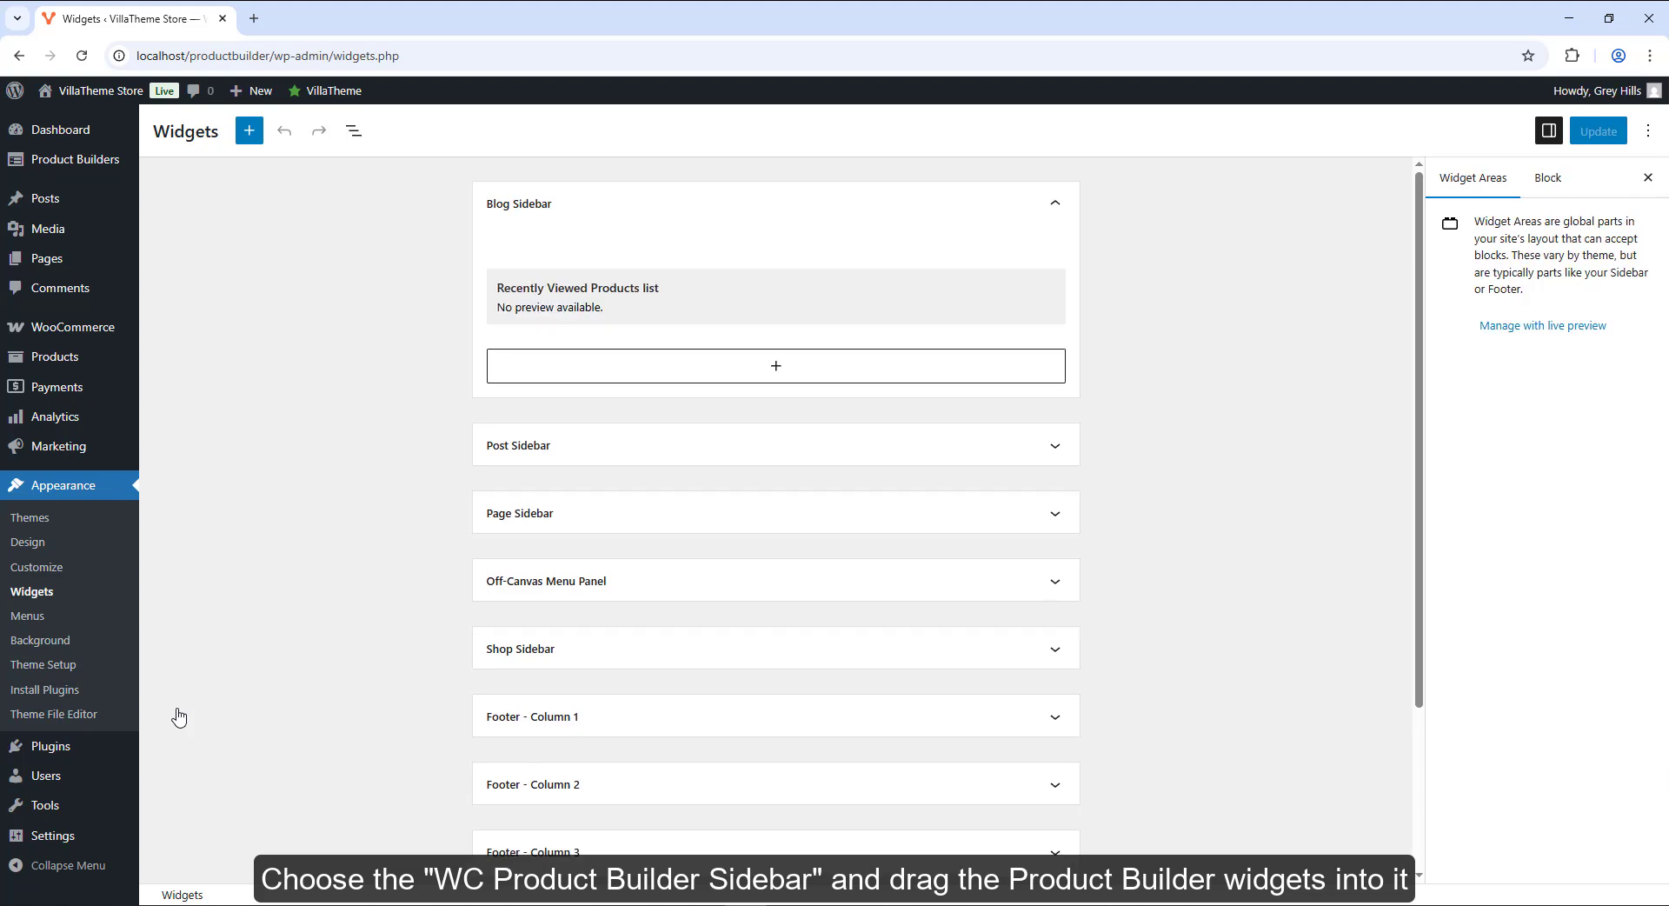
pyautogui.scroll(-3, 178, 715)
pyautogui.click(597, 769)
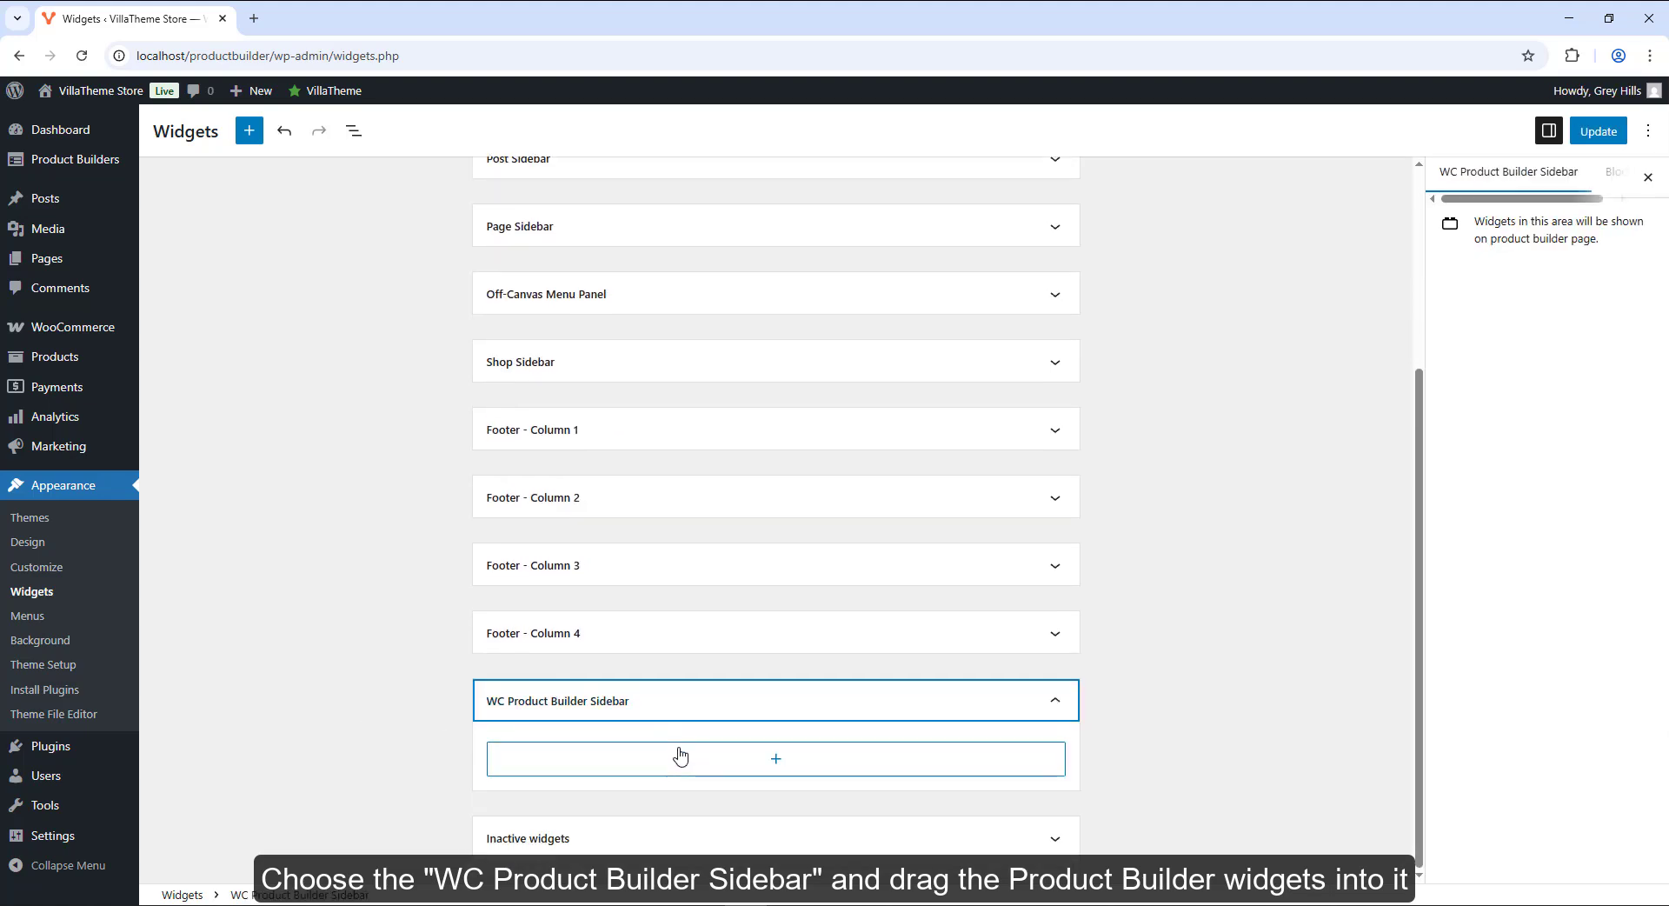
# Search for "product builder" blocks and add the Attribute Filter, Name Filter, Filter Price and Rating Filter widgets to the WC Product Builder Sidebar
pyautogui.click(680, 756)
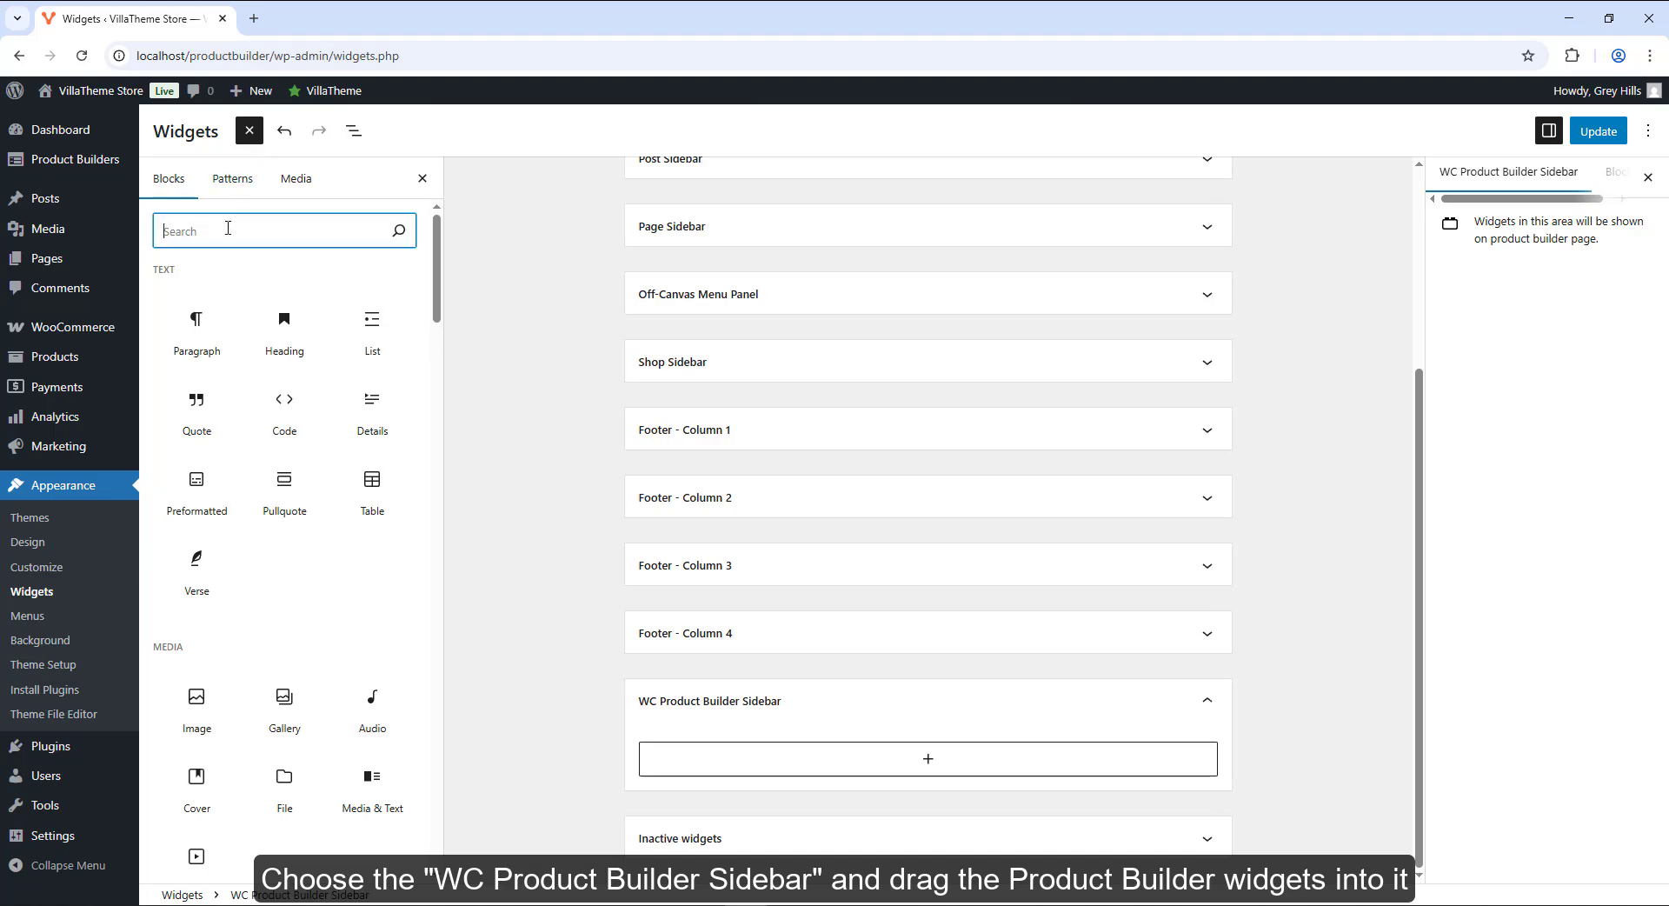
pyautogui.write('product builder')
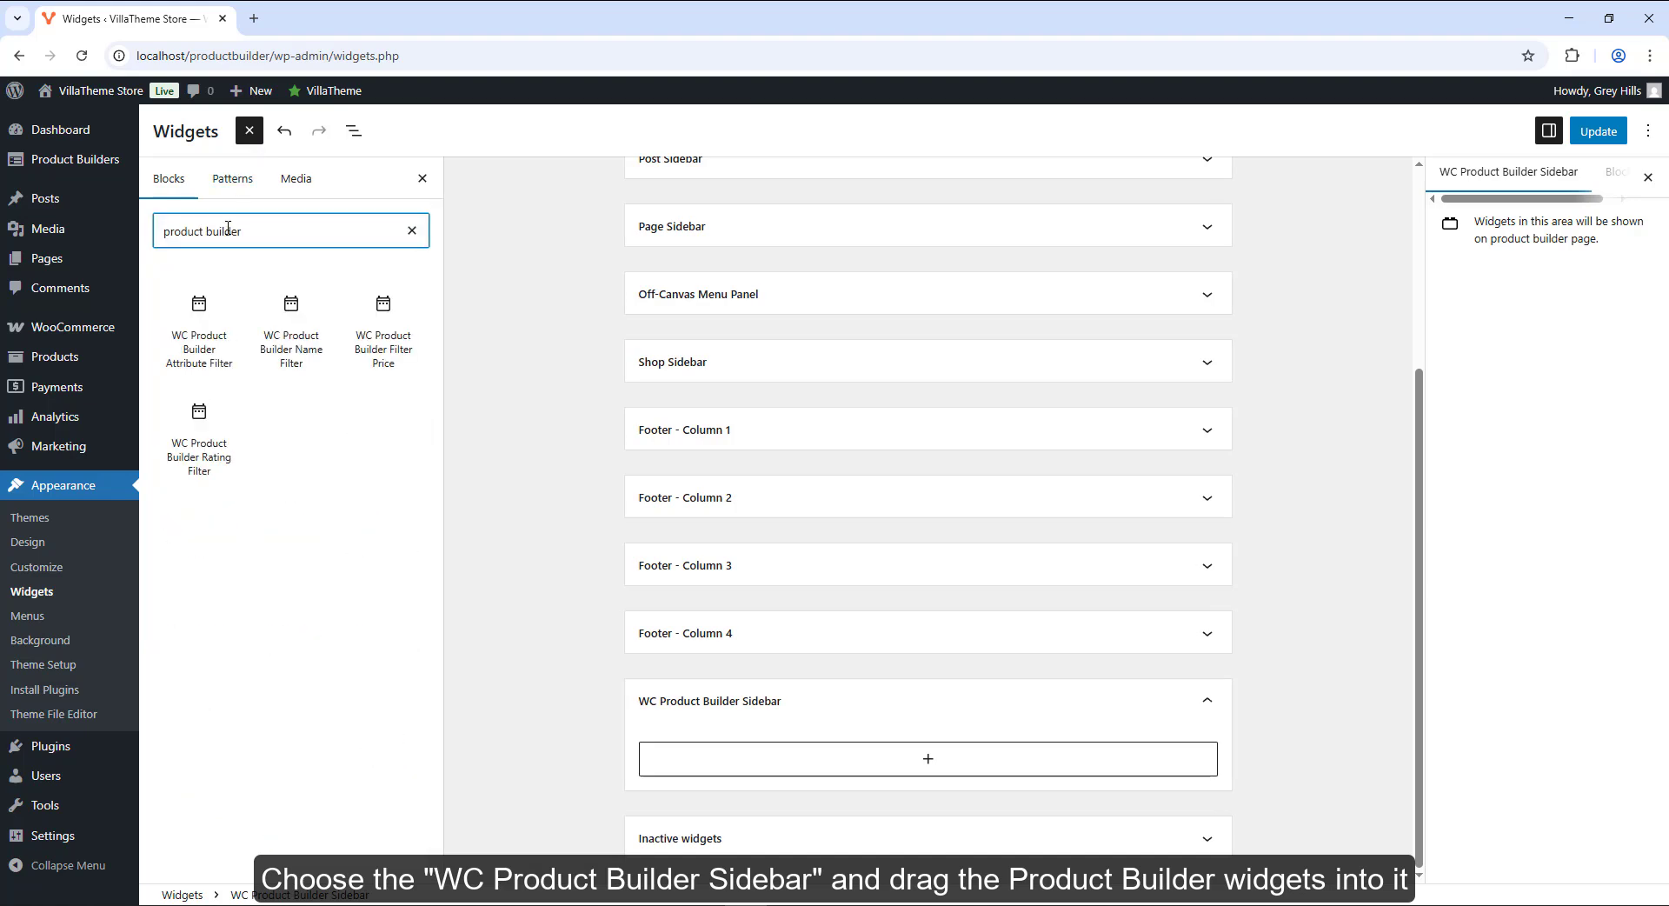
pyautogui.click(199, 352)
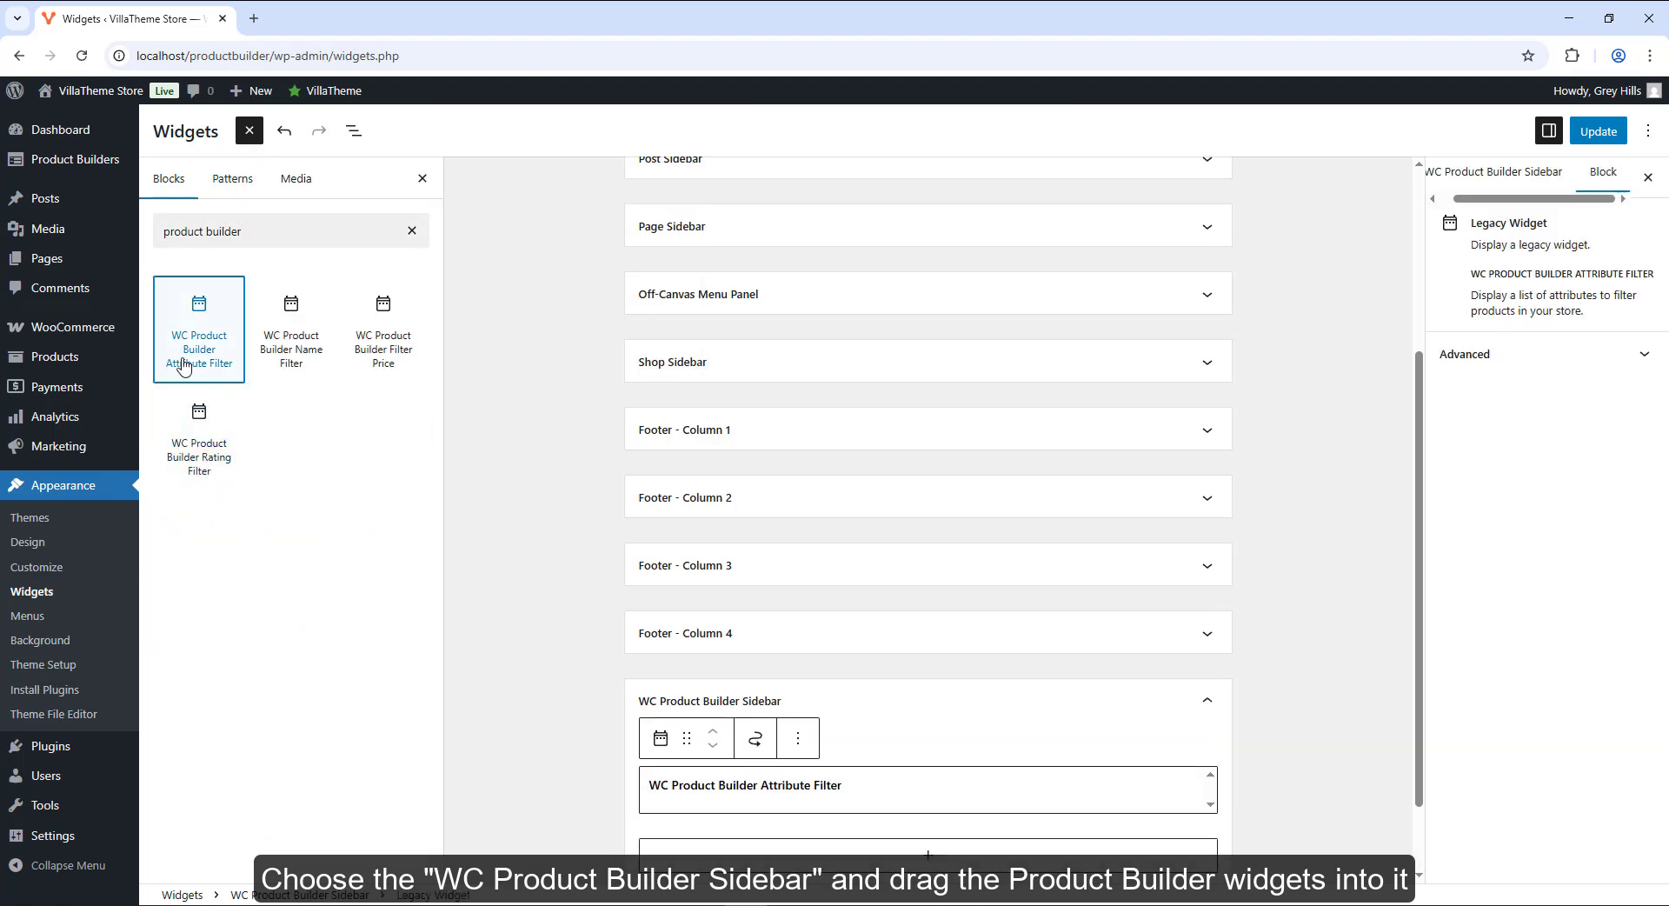
pyautogui.click(291, 335)
pyautogui.click(383, 334)
pyautogui.click(199, 439)
pyautogui.click(513, 473)
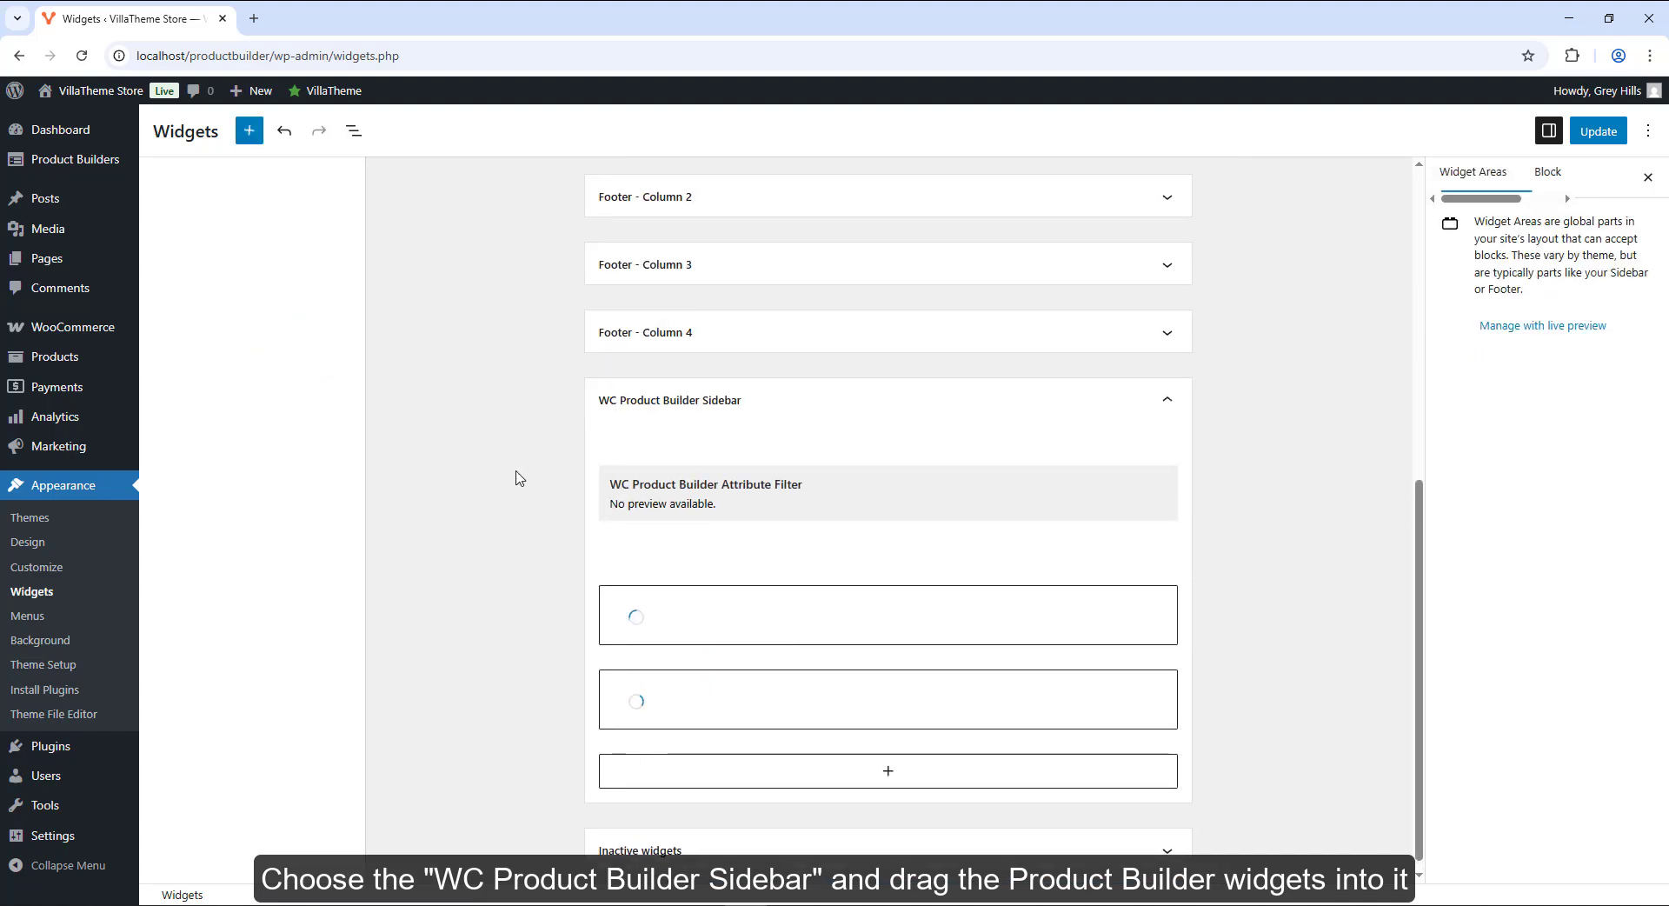
# Examine the title and attribute settings of the Attribute Filter widgets in the WC Product Builder Sidebar, including the list of available attributes
pyautogui.click(585, 566)
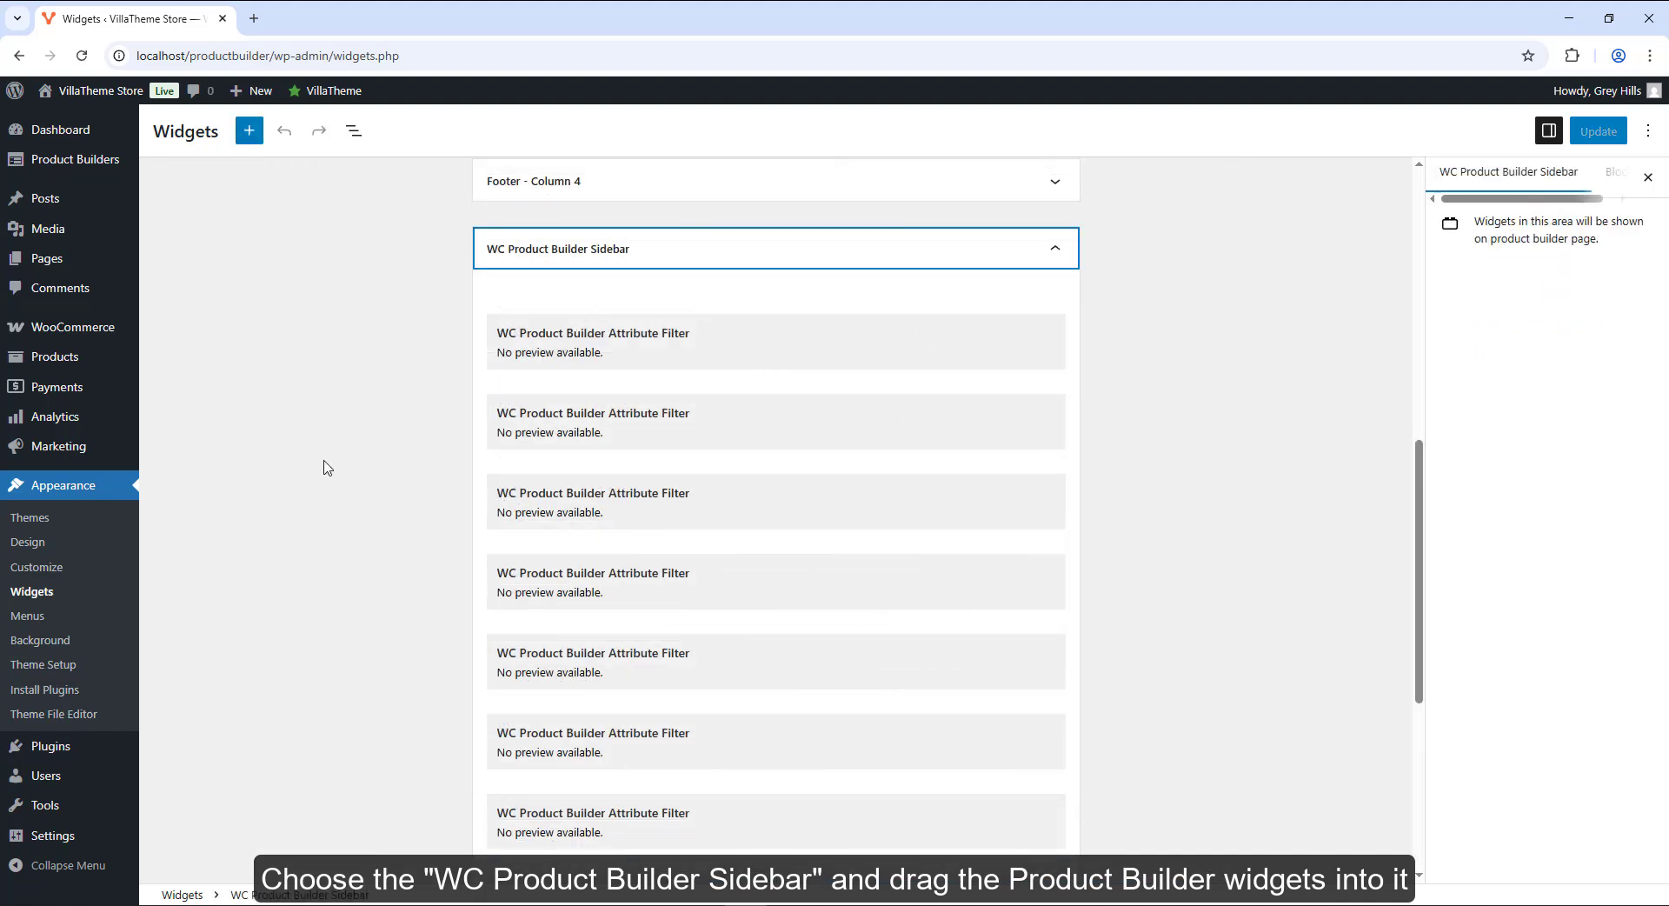
pyautogui.click(745, 352)
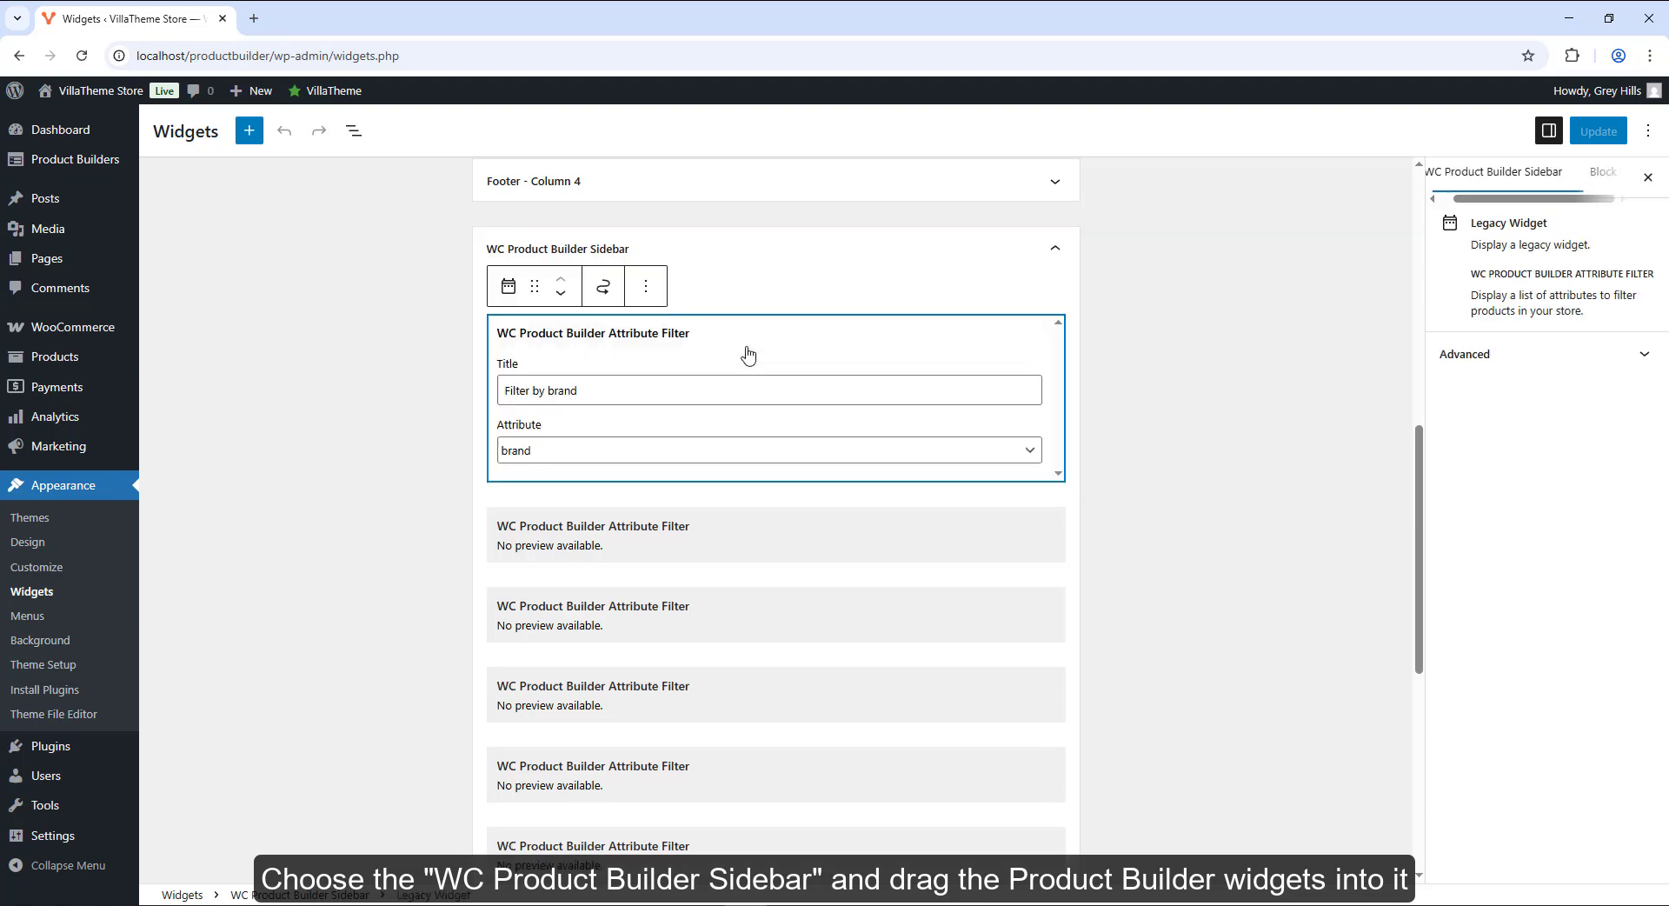
pyautogui.click(738, 529)
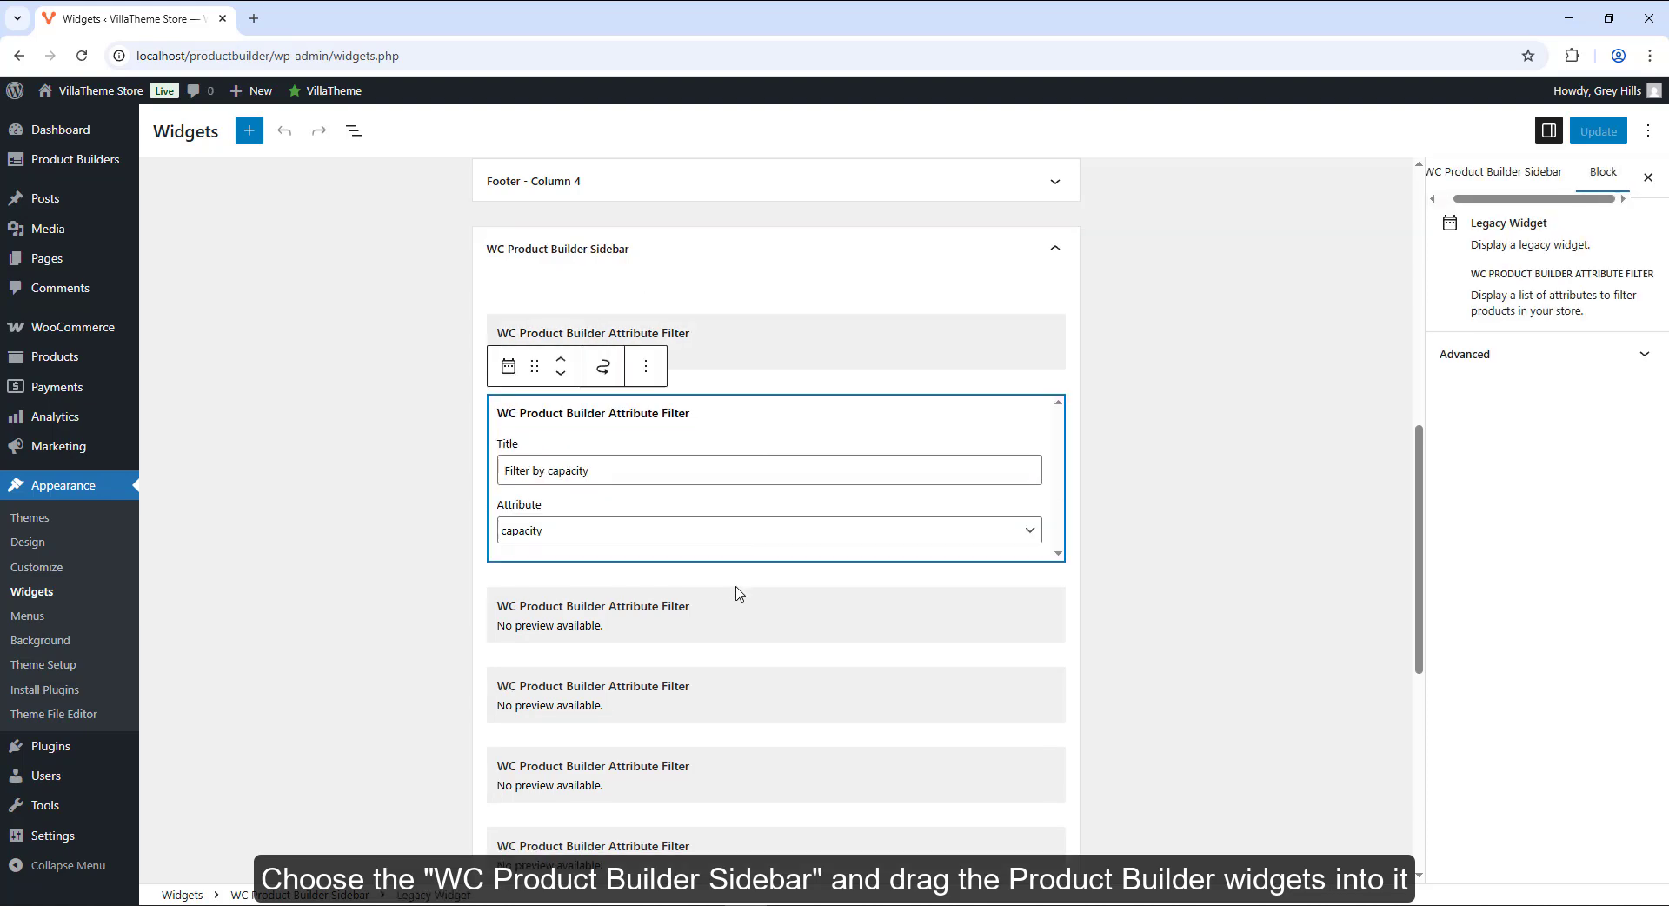
pyautogui.click(738, 616)
pyautogui.click(739, 687)
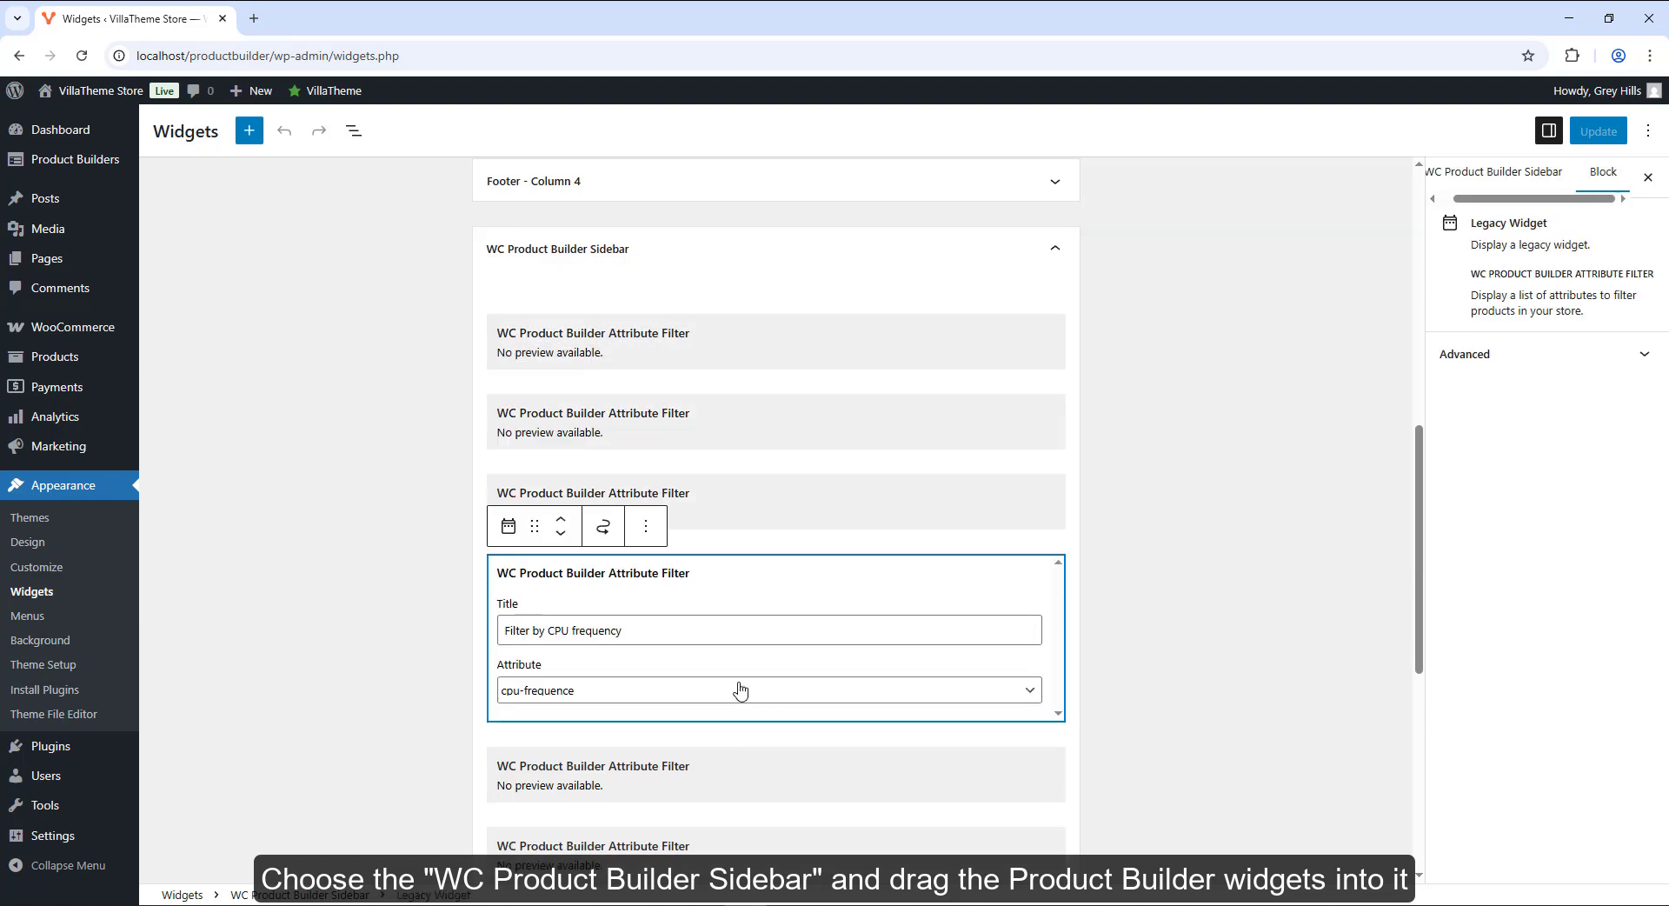
pyautogui.click(743, 769)
pyautogui.scroll(-3, 744, 769)
pyautogui.click(765, 587)
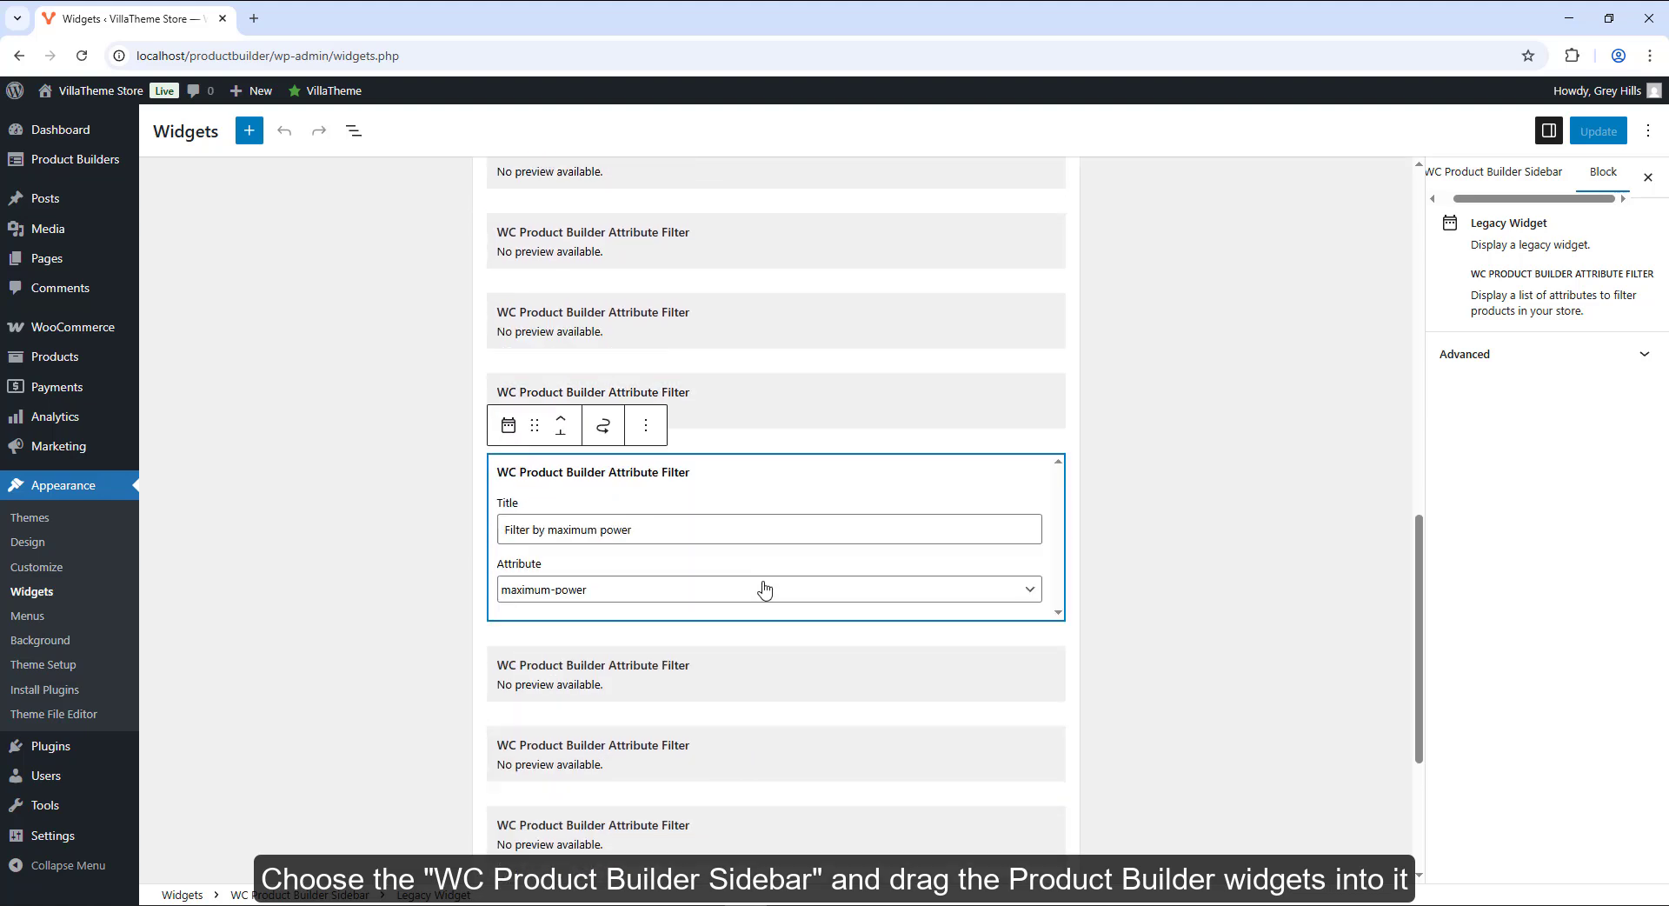
pyautogui.scroll(1, 748, 663)
pyautogui.click(741, 604)
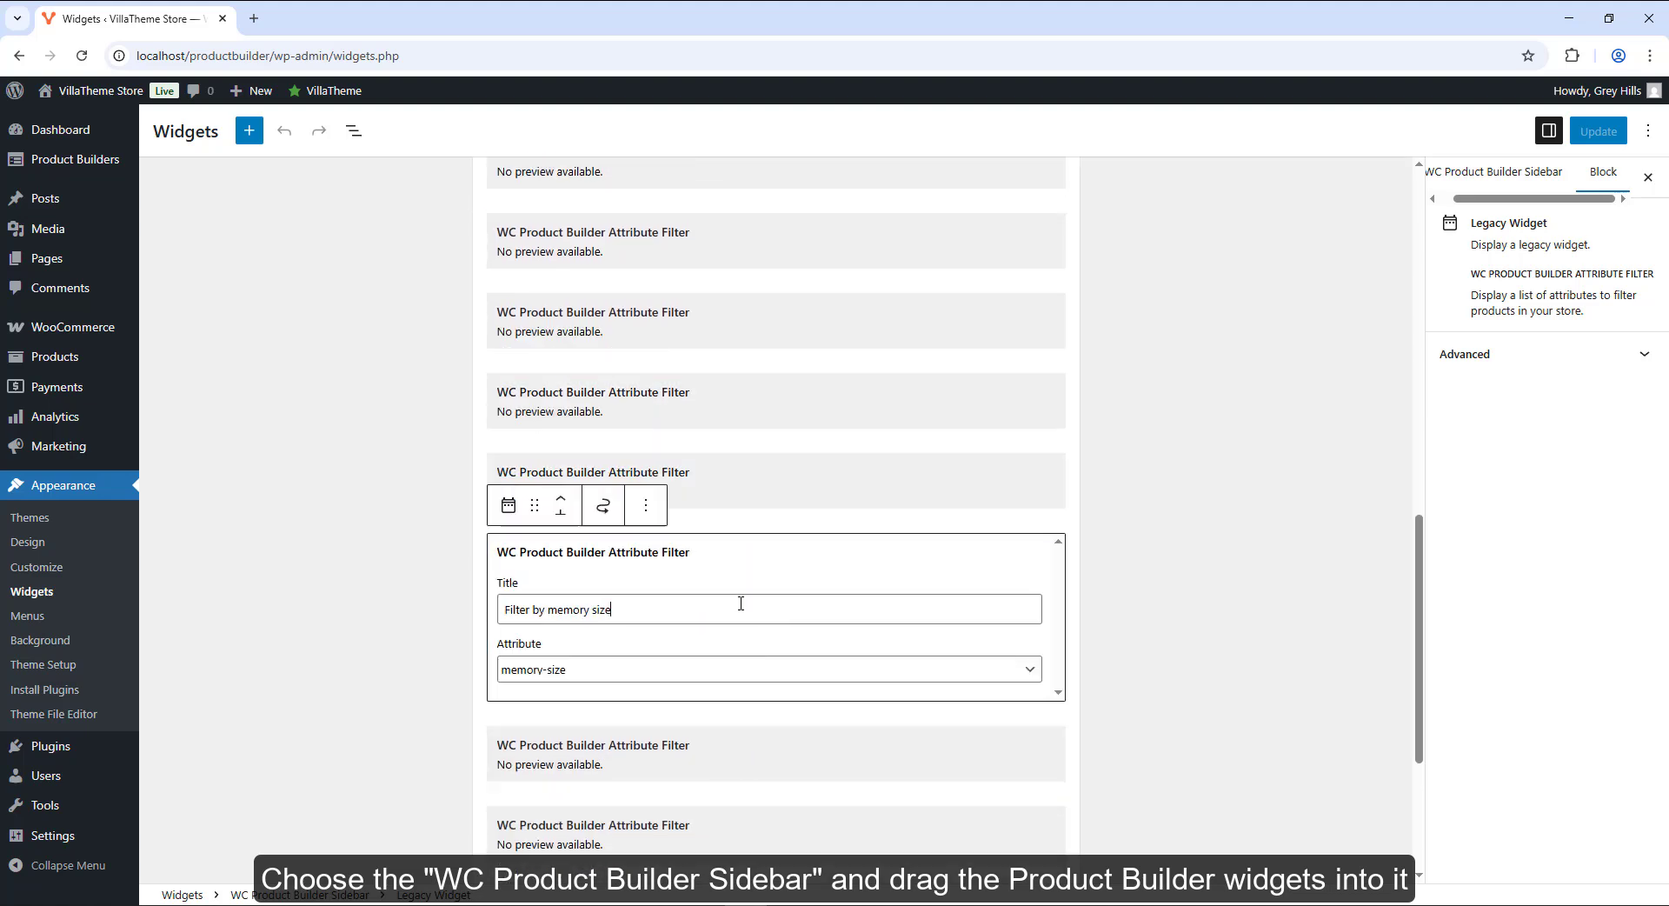
pyautogui.click(716, 678)
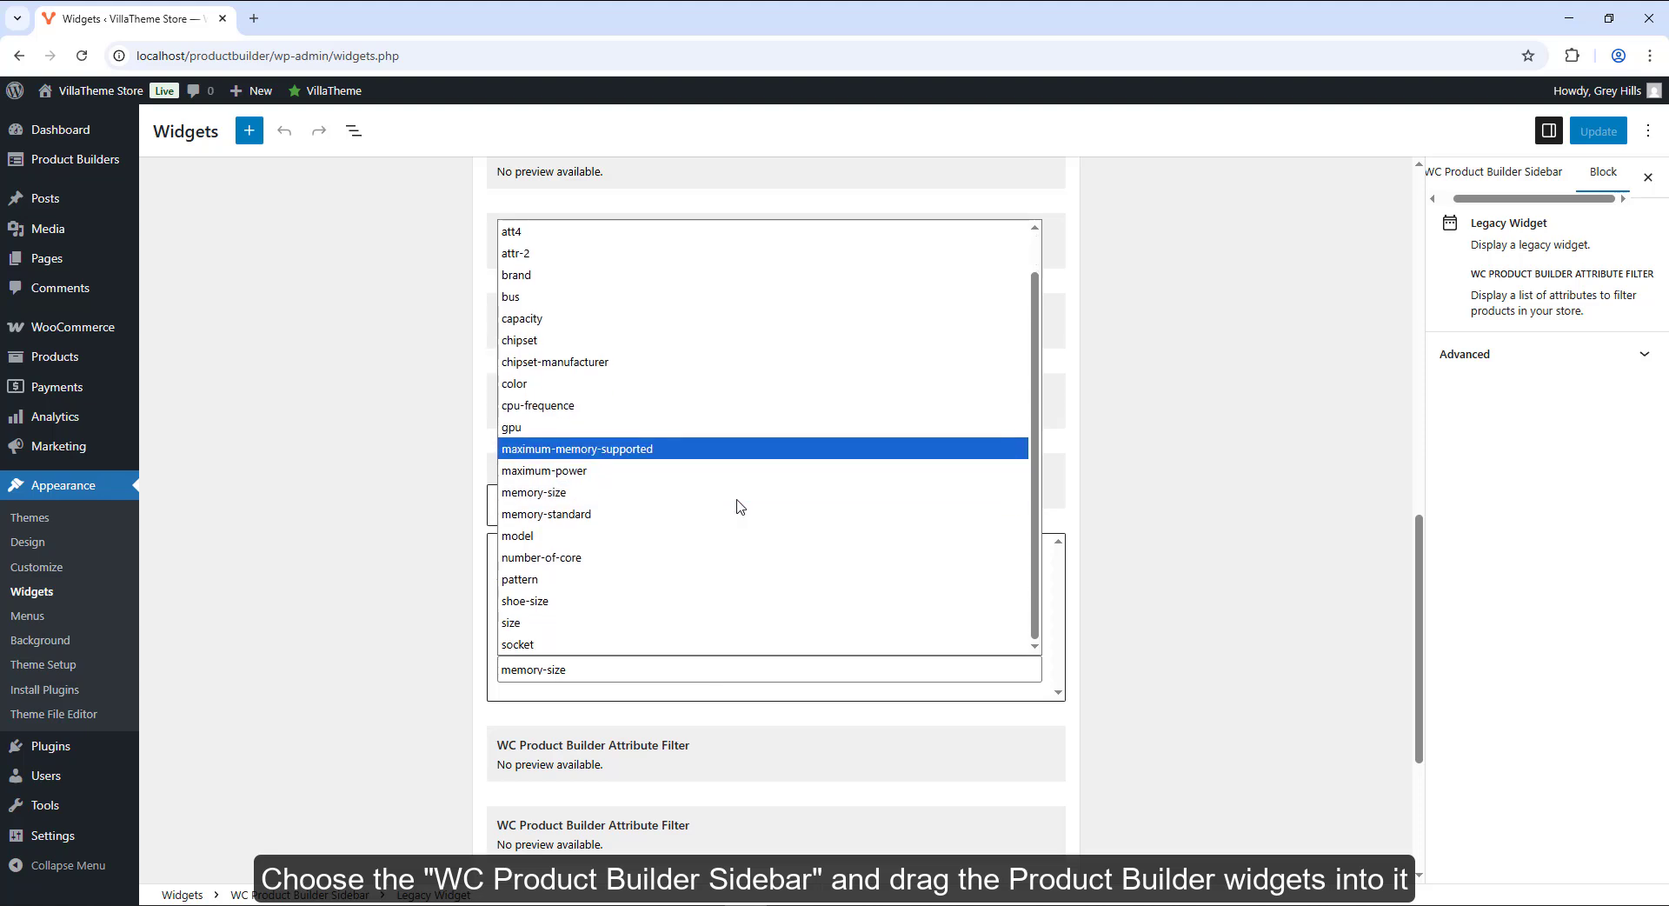
pyautogui.click(382, 525)
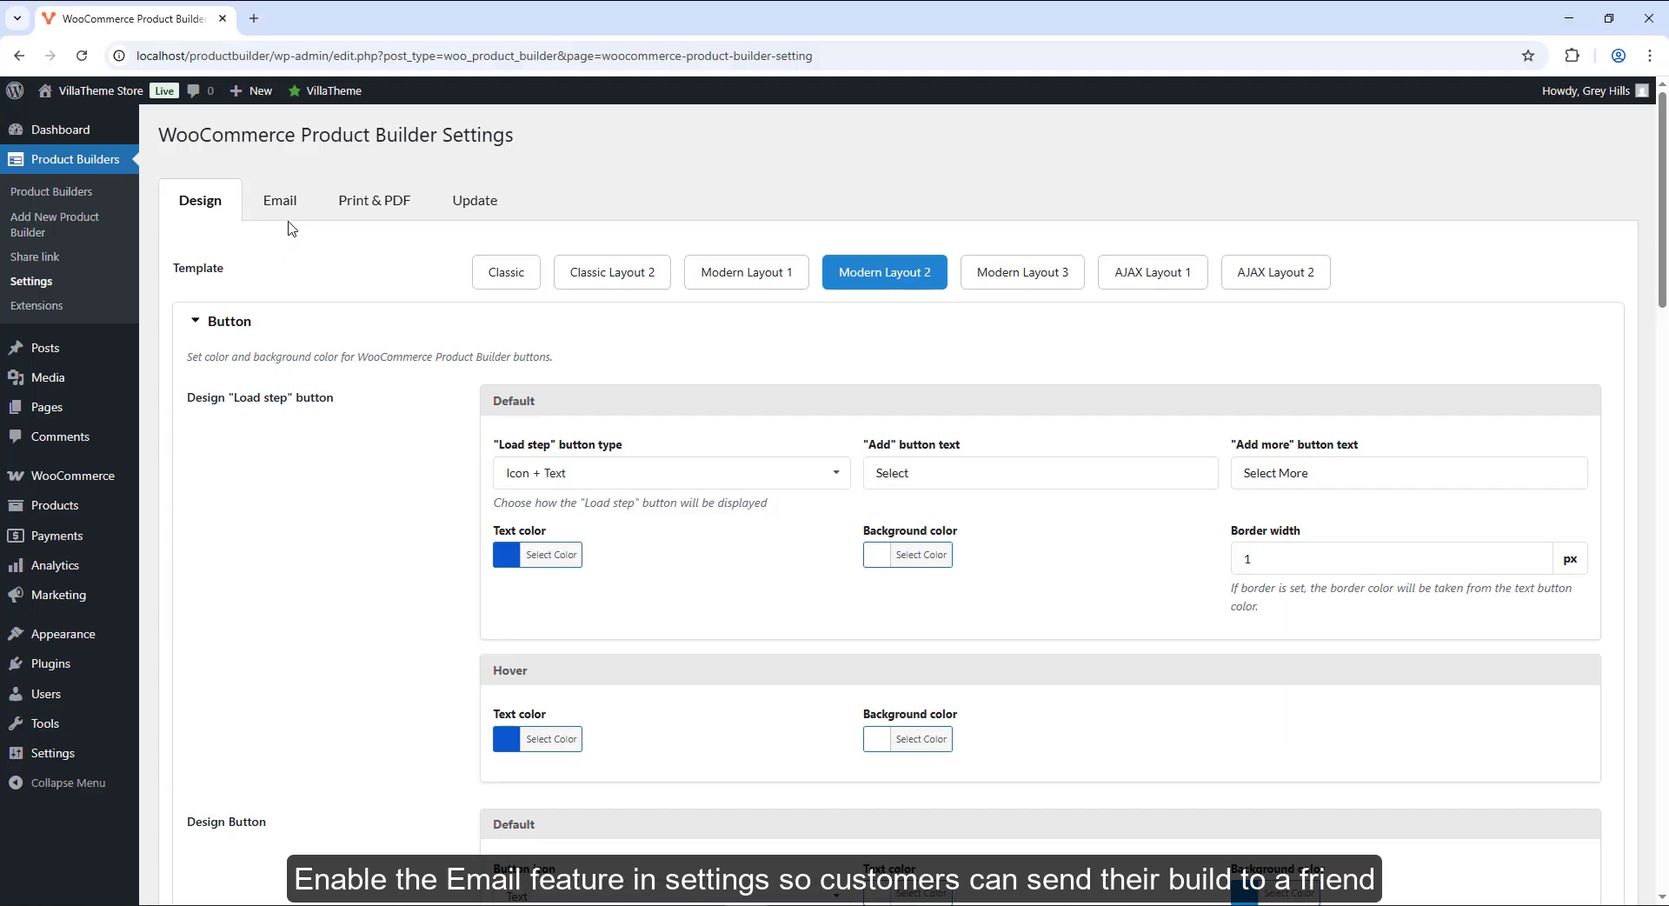
# Open the product builder's Email settings, enlarge the message body editor and switch it to code view
pyautogui.click(293, 209)
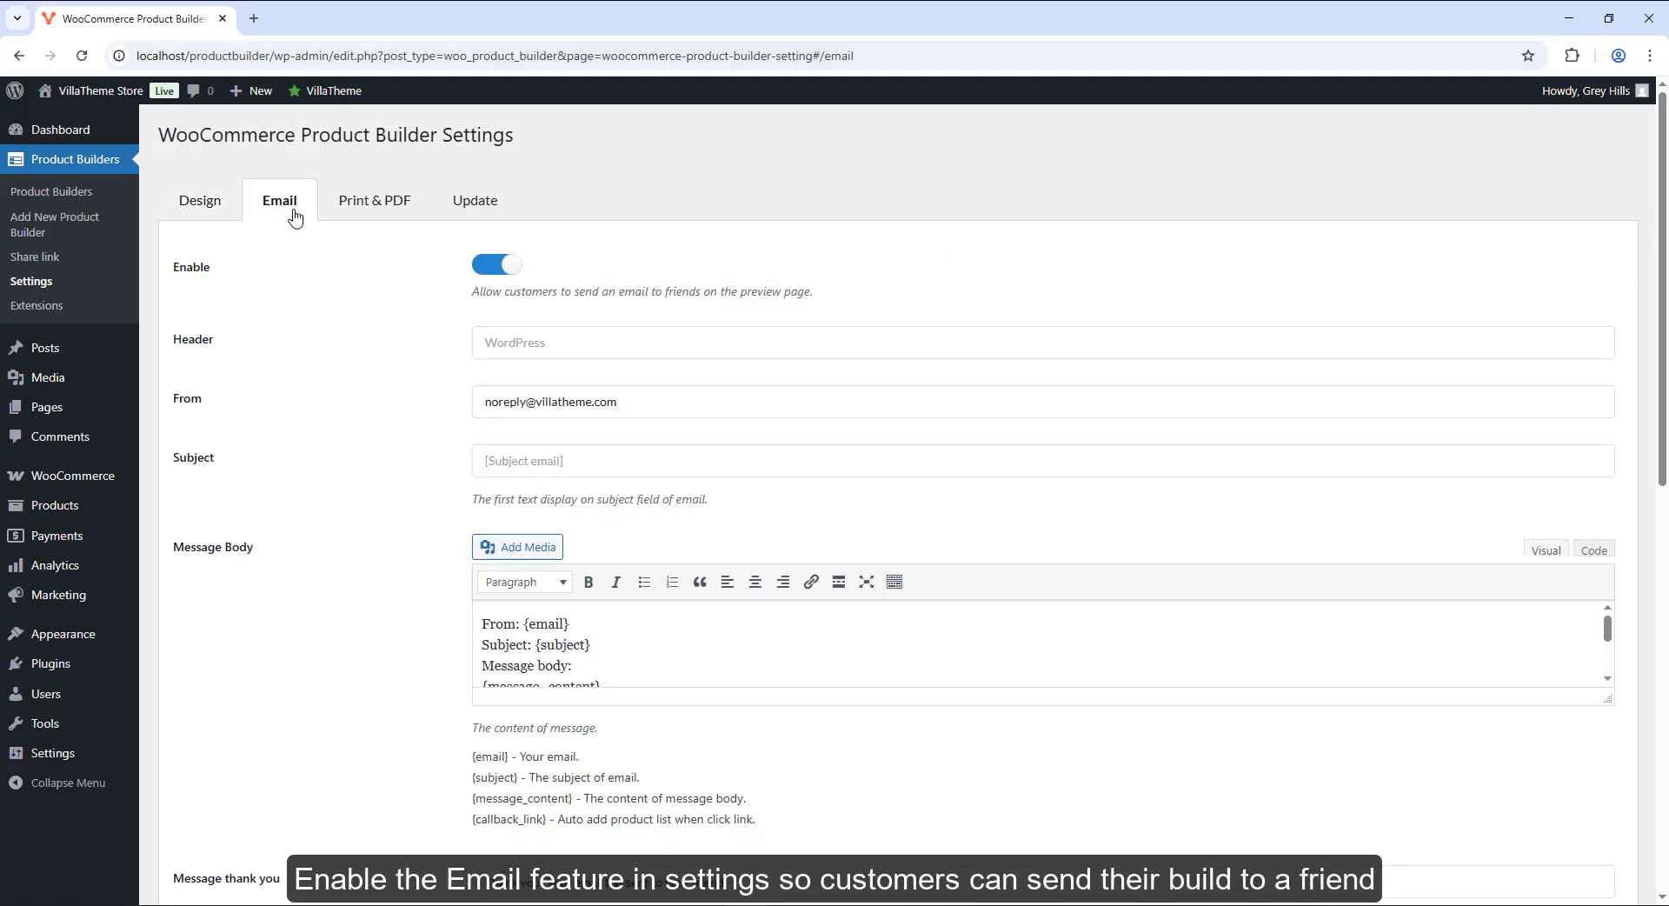
pyautogui.scroll(-4, 295, 217)
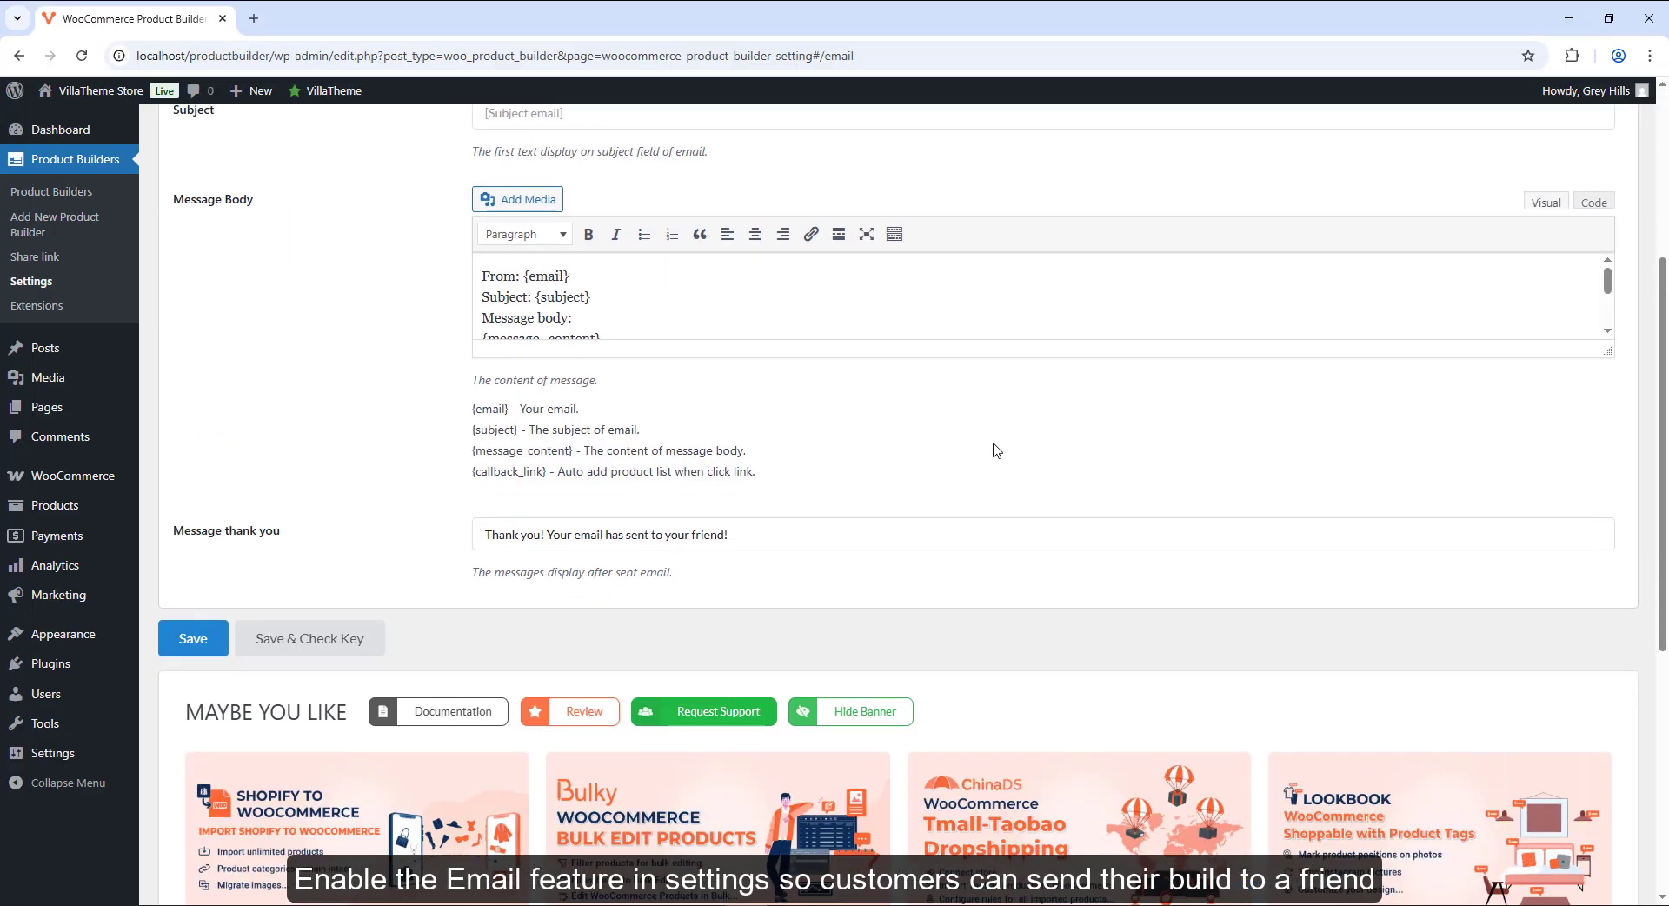
pyautogui.moveTo(1613, 356); pyautogui.dragTo(1617, 484)
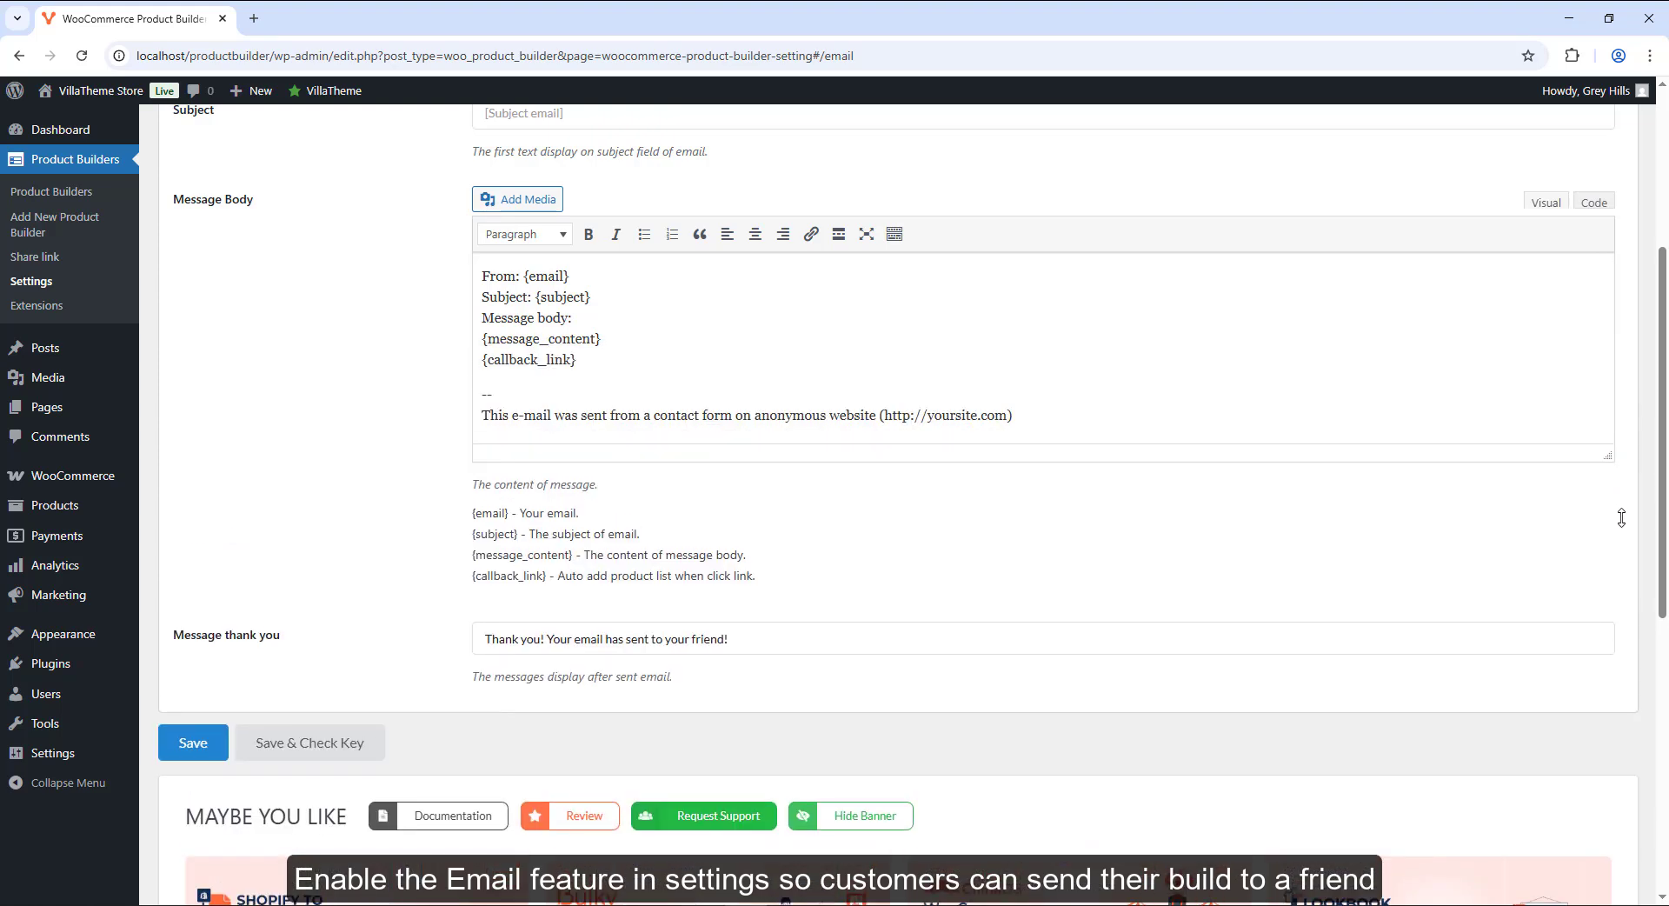
pyautogui.click(1594, 206)
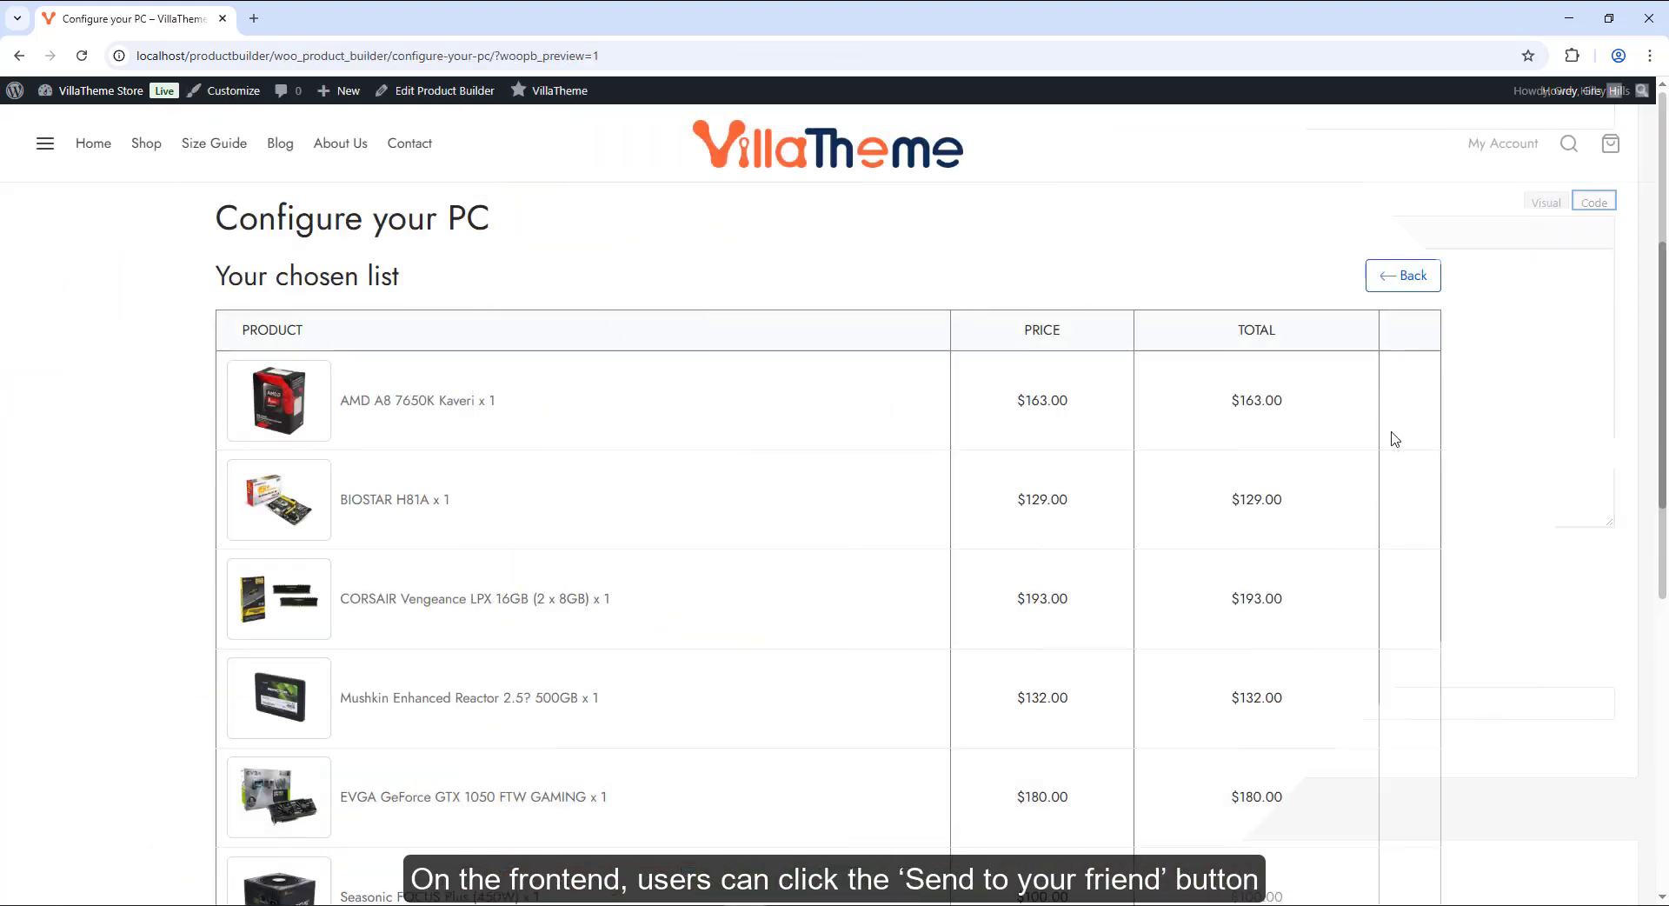
# Open the form for emailing the build to a friend, from the chosen list and from the Configure your PC builder
pyautogui.scroll(-8, 1390, 435)
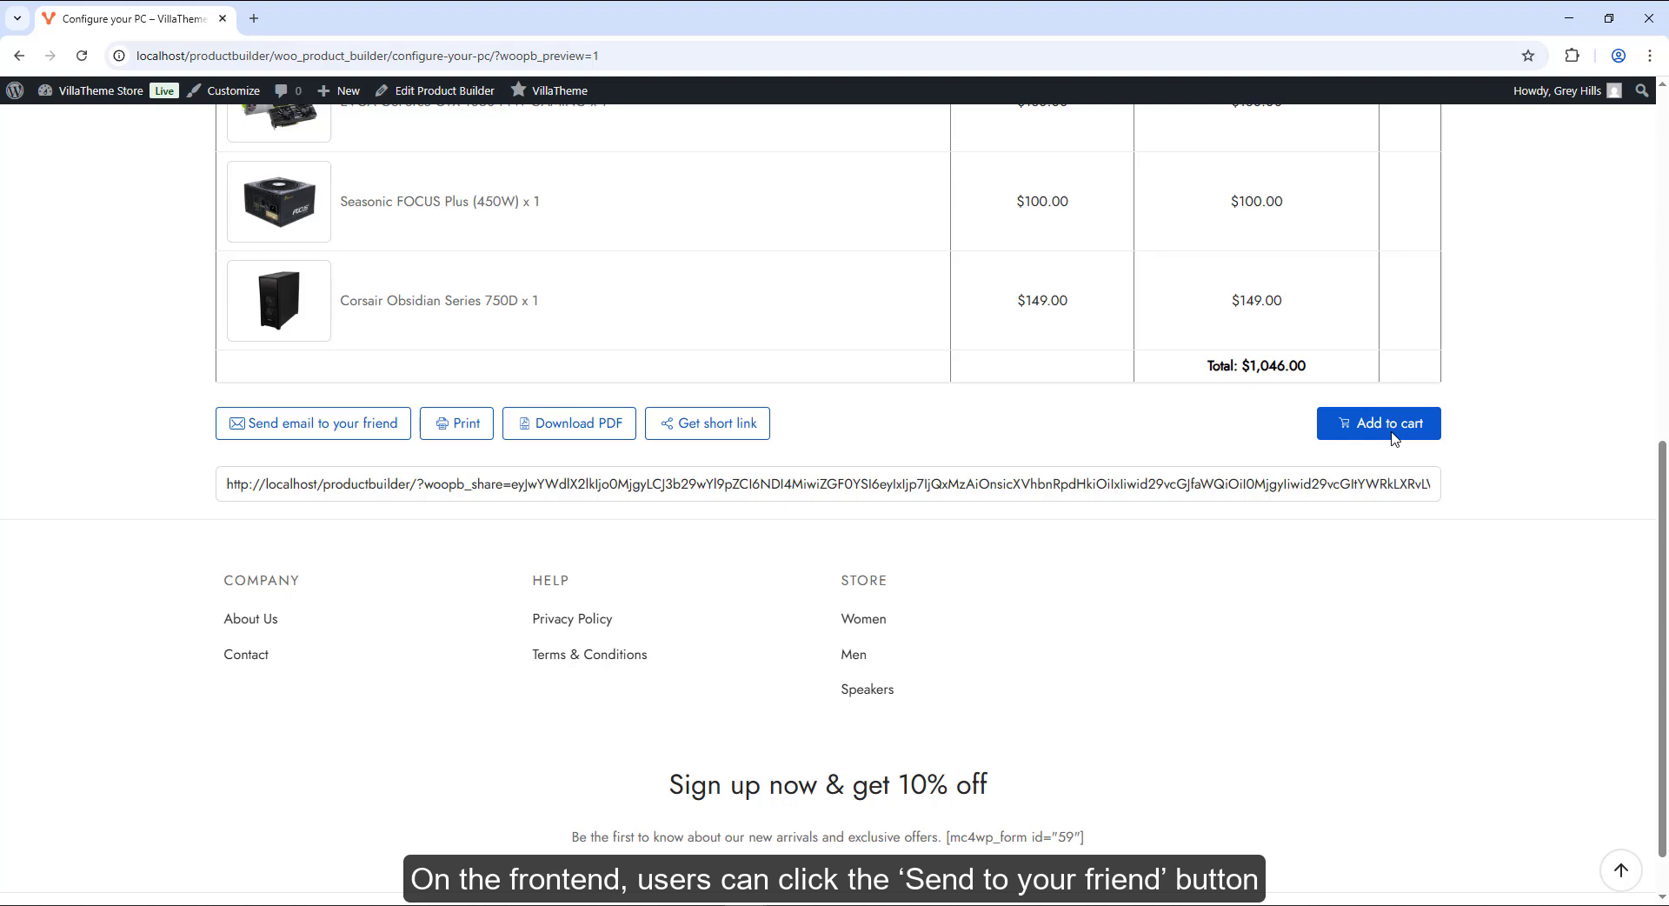
pyautogui.click(378, 429)
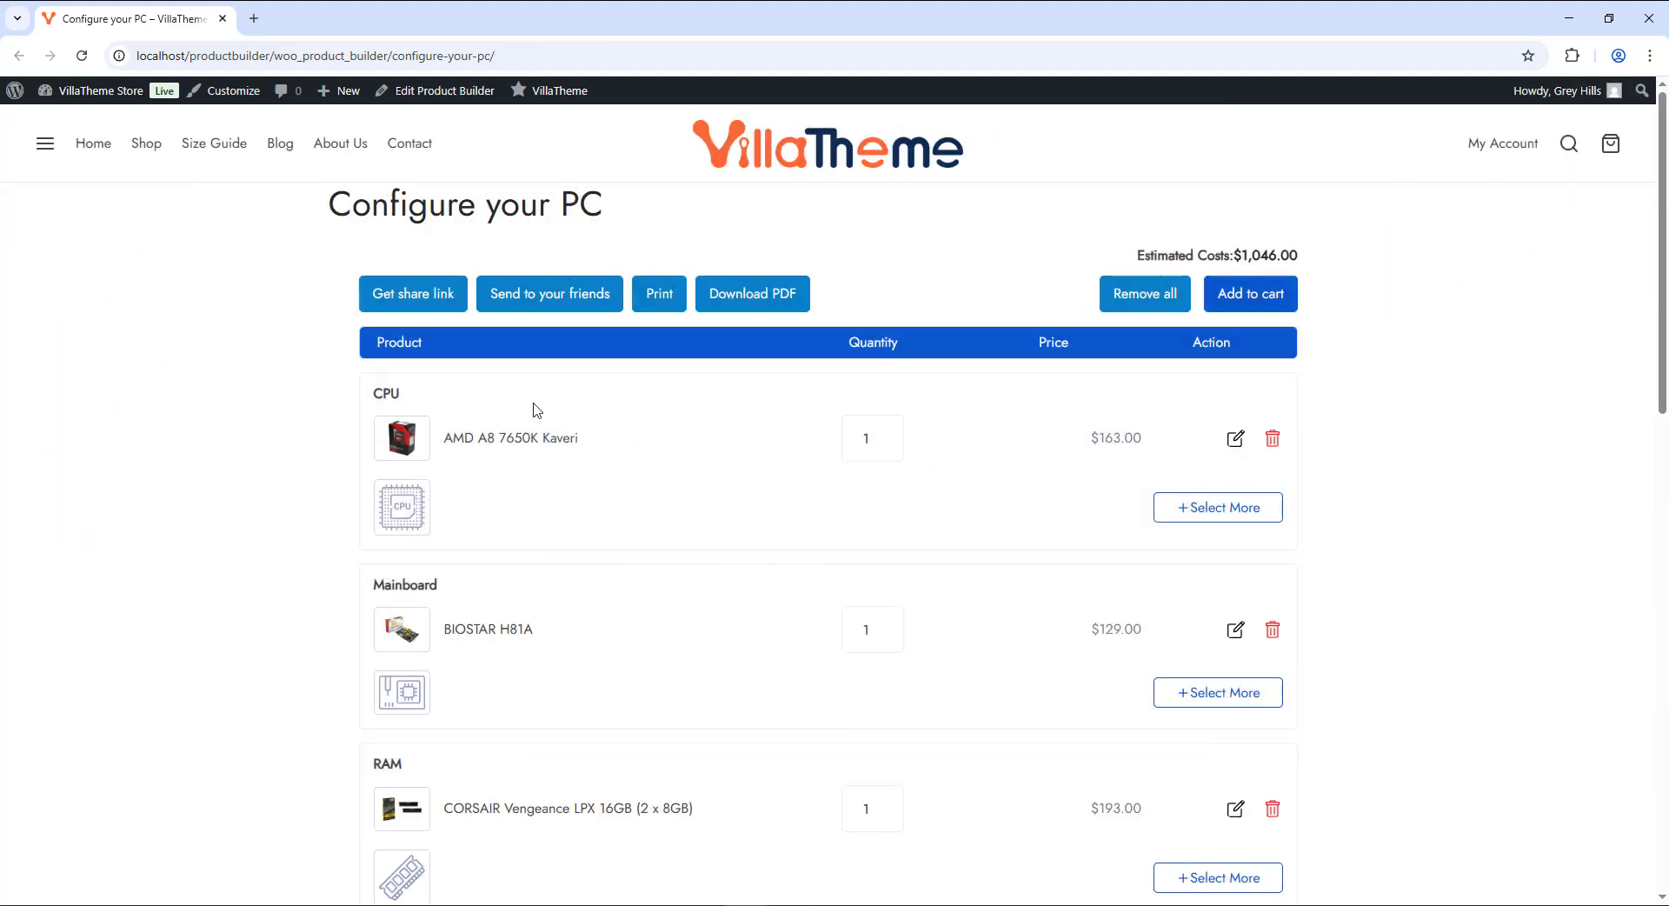
pyautogui.click(554, 301)
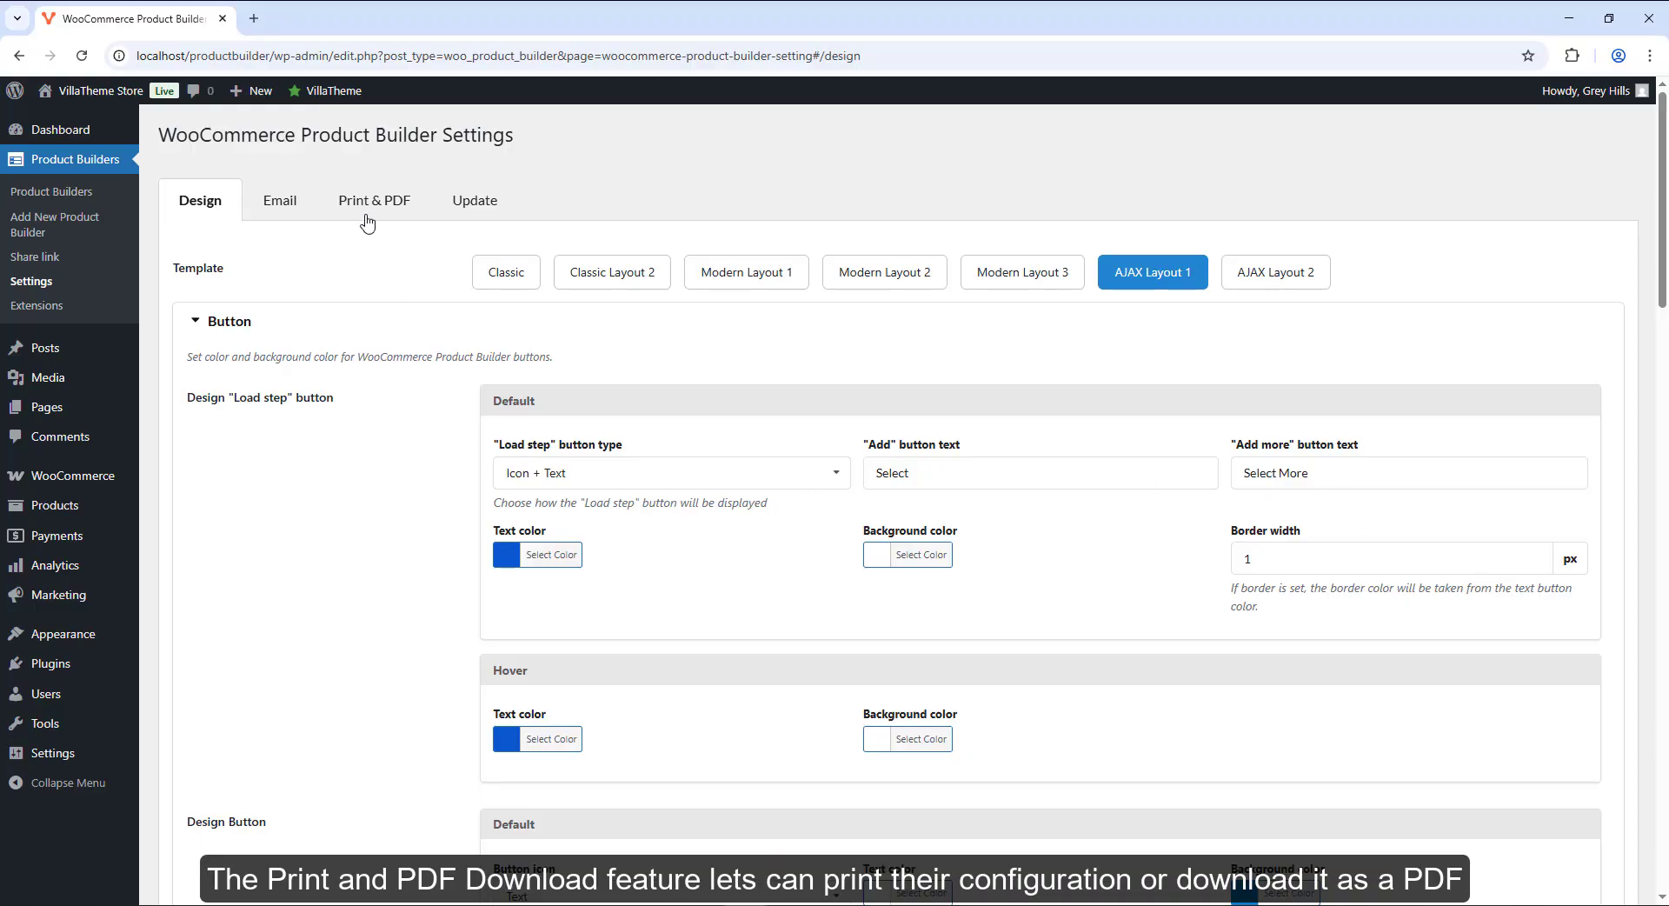
# Review the Print & PDF settings of the product builder
pyautogui.click(365, 209)
pyautogui.scroll(-10, 379, 291)
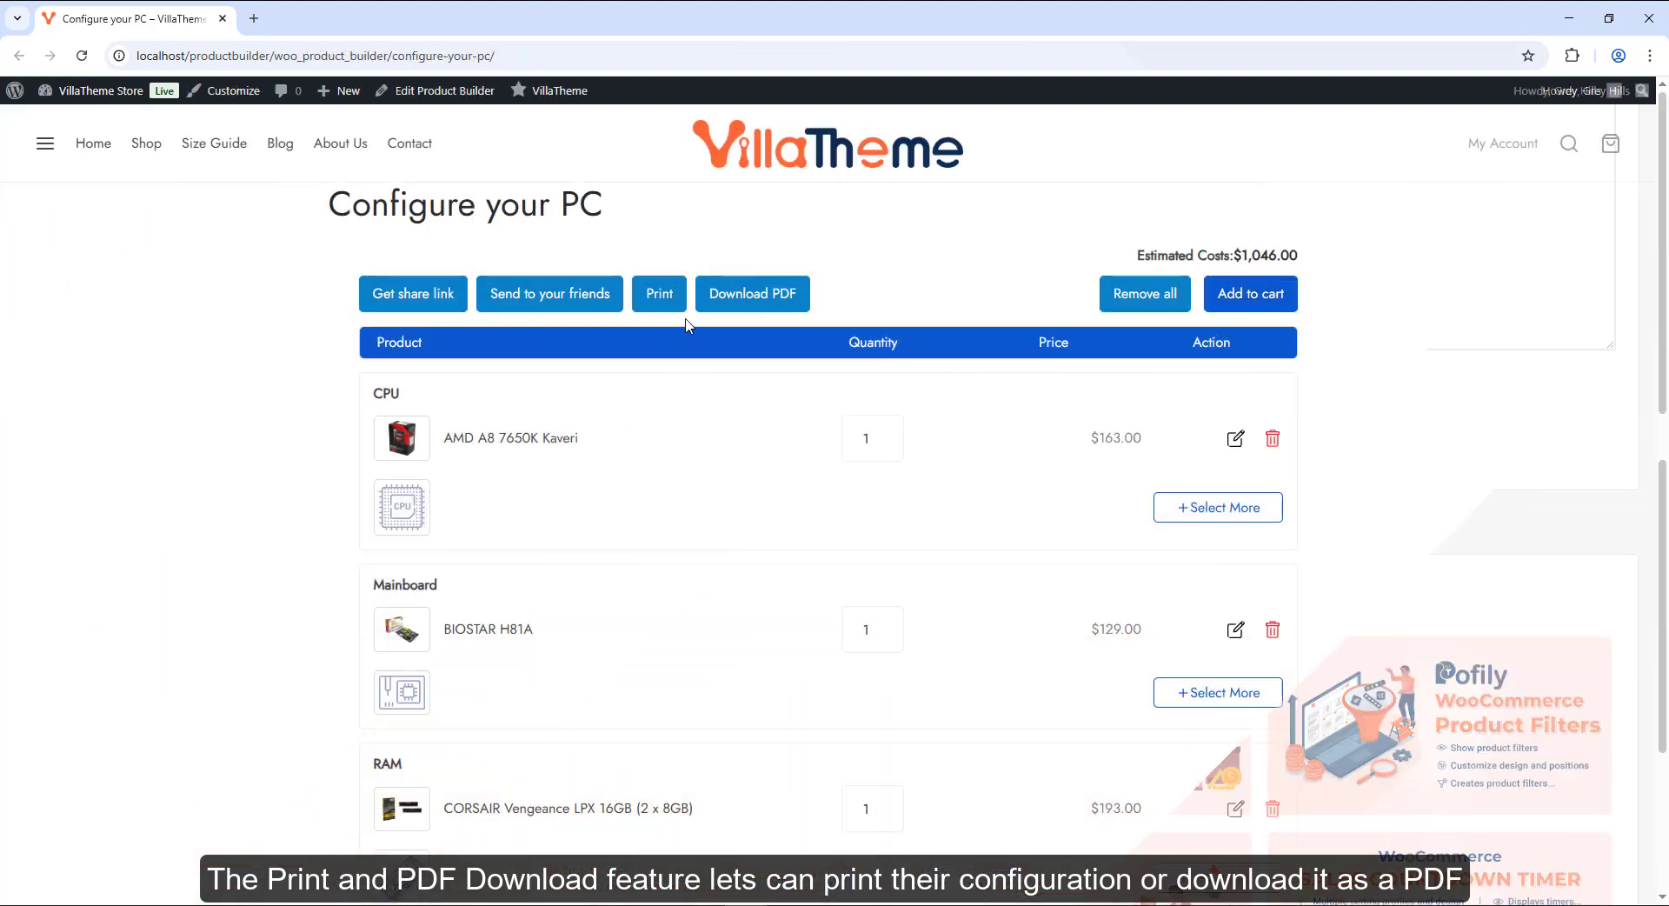
# Download the PC configuration as a PDF from the builder page and look through ProductBuilder.pdf
pyautogui.click(744, 296)
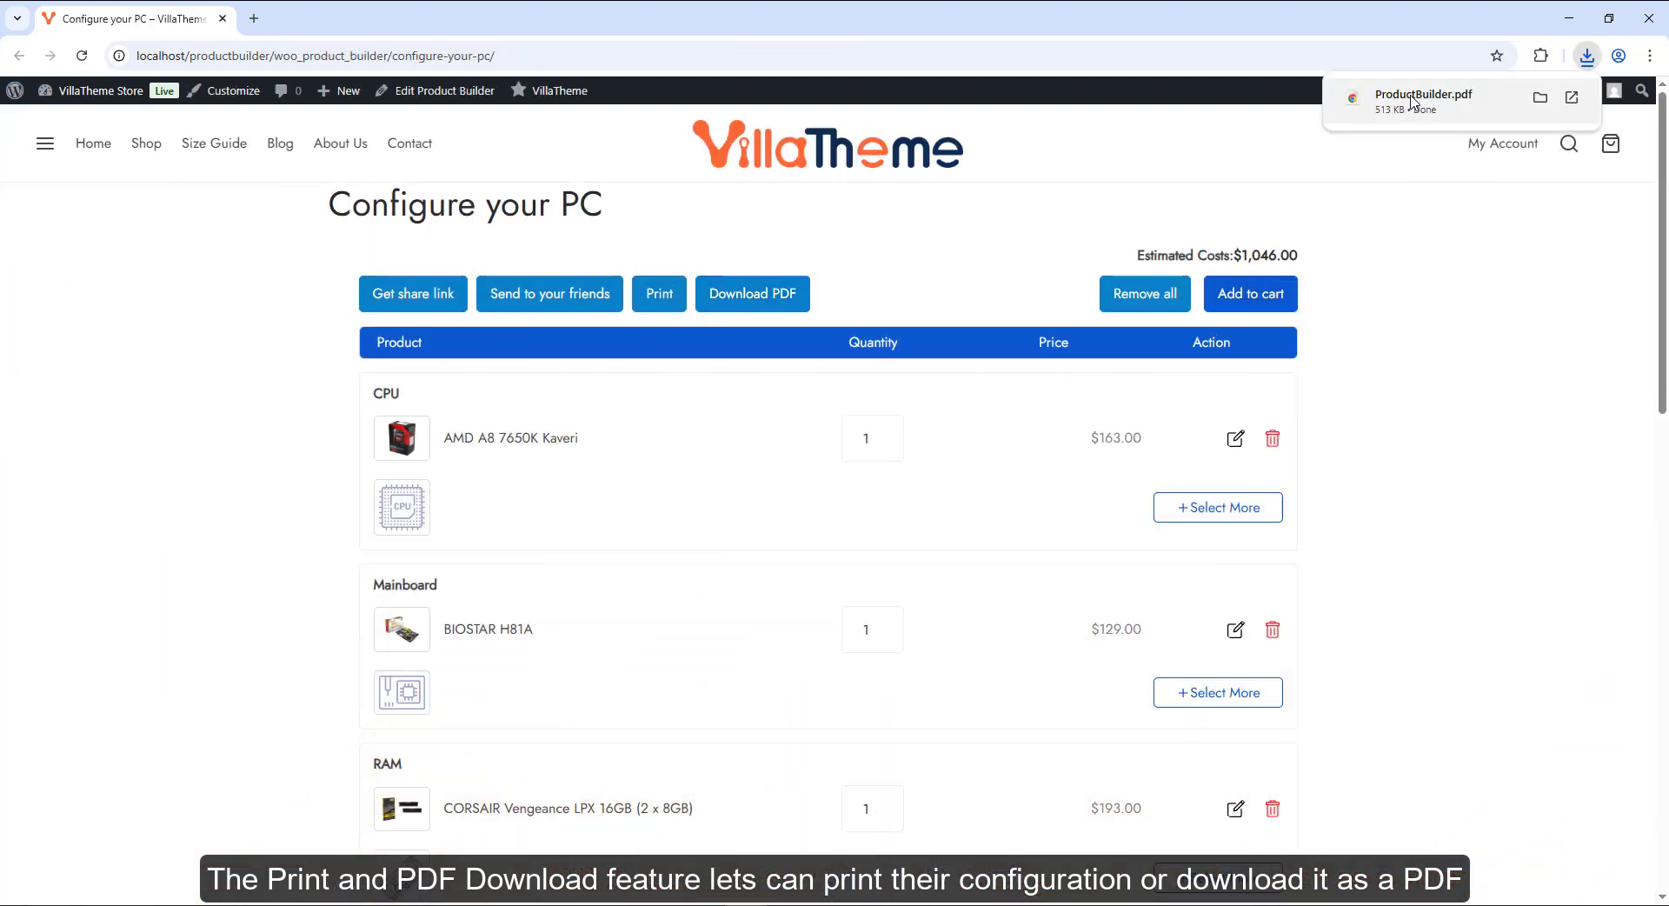
pyautogui.click(1412, 97)
pyautogui.scroll(-3, 1449, 252)
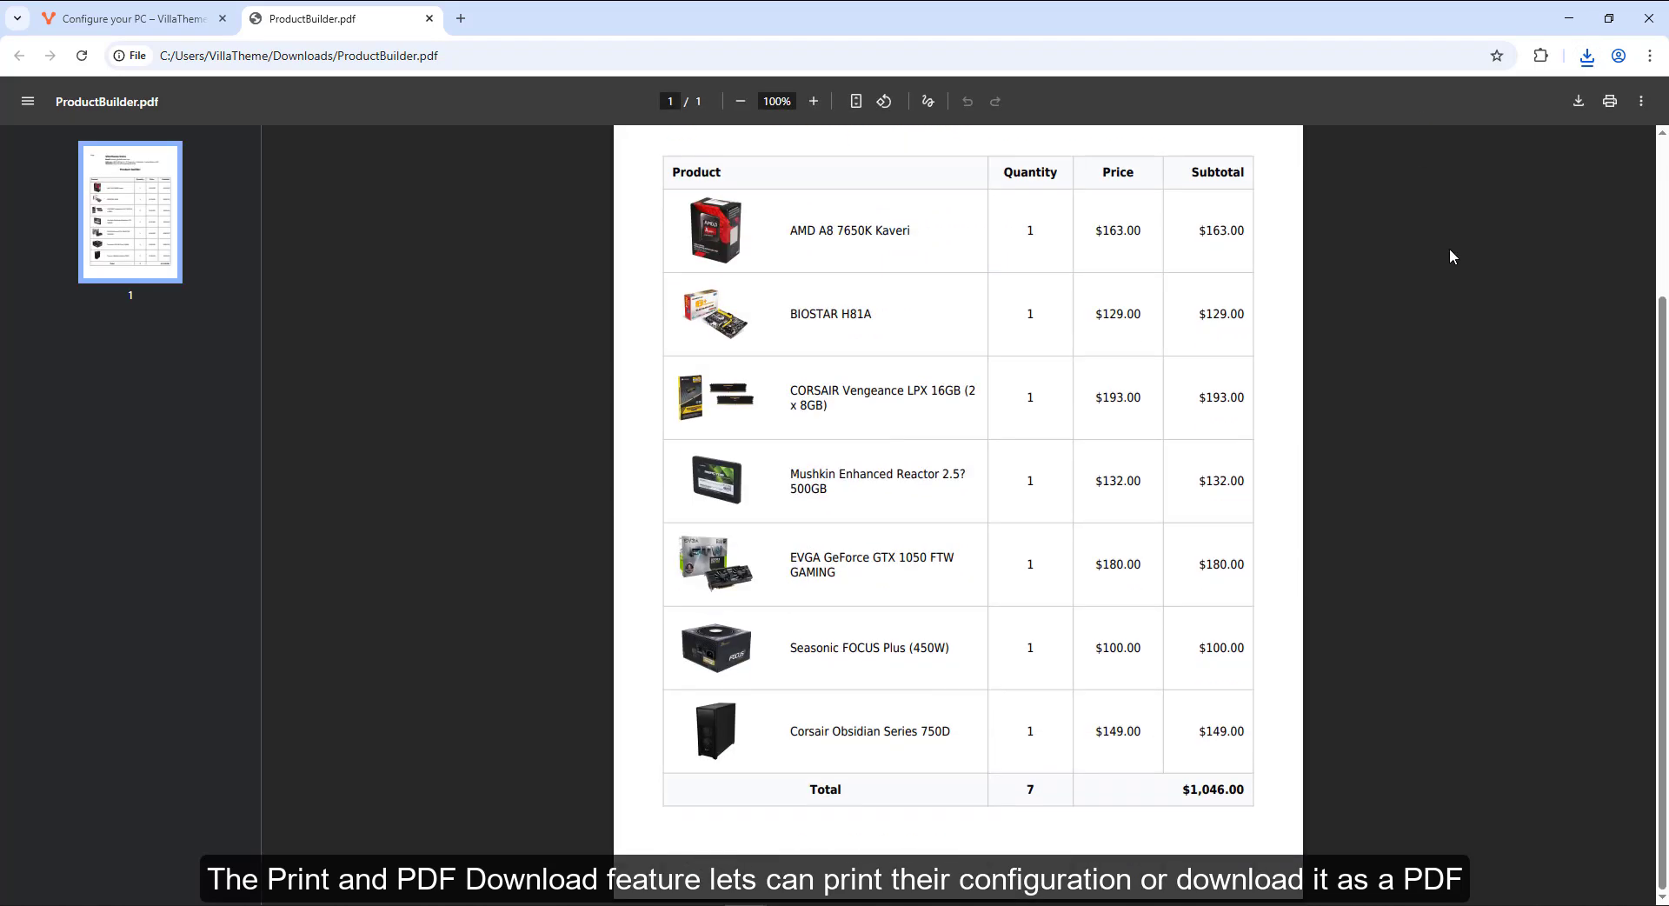
pyautogui.scroll(3, 1449, 250)
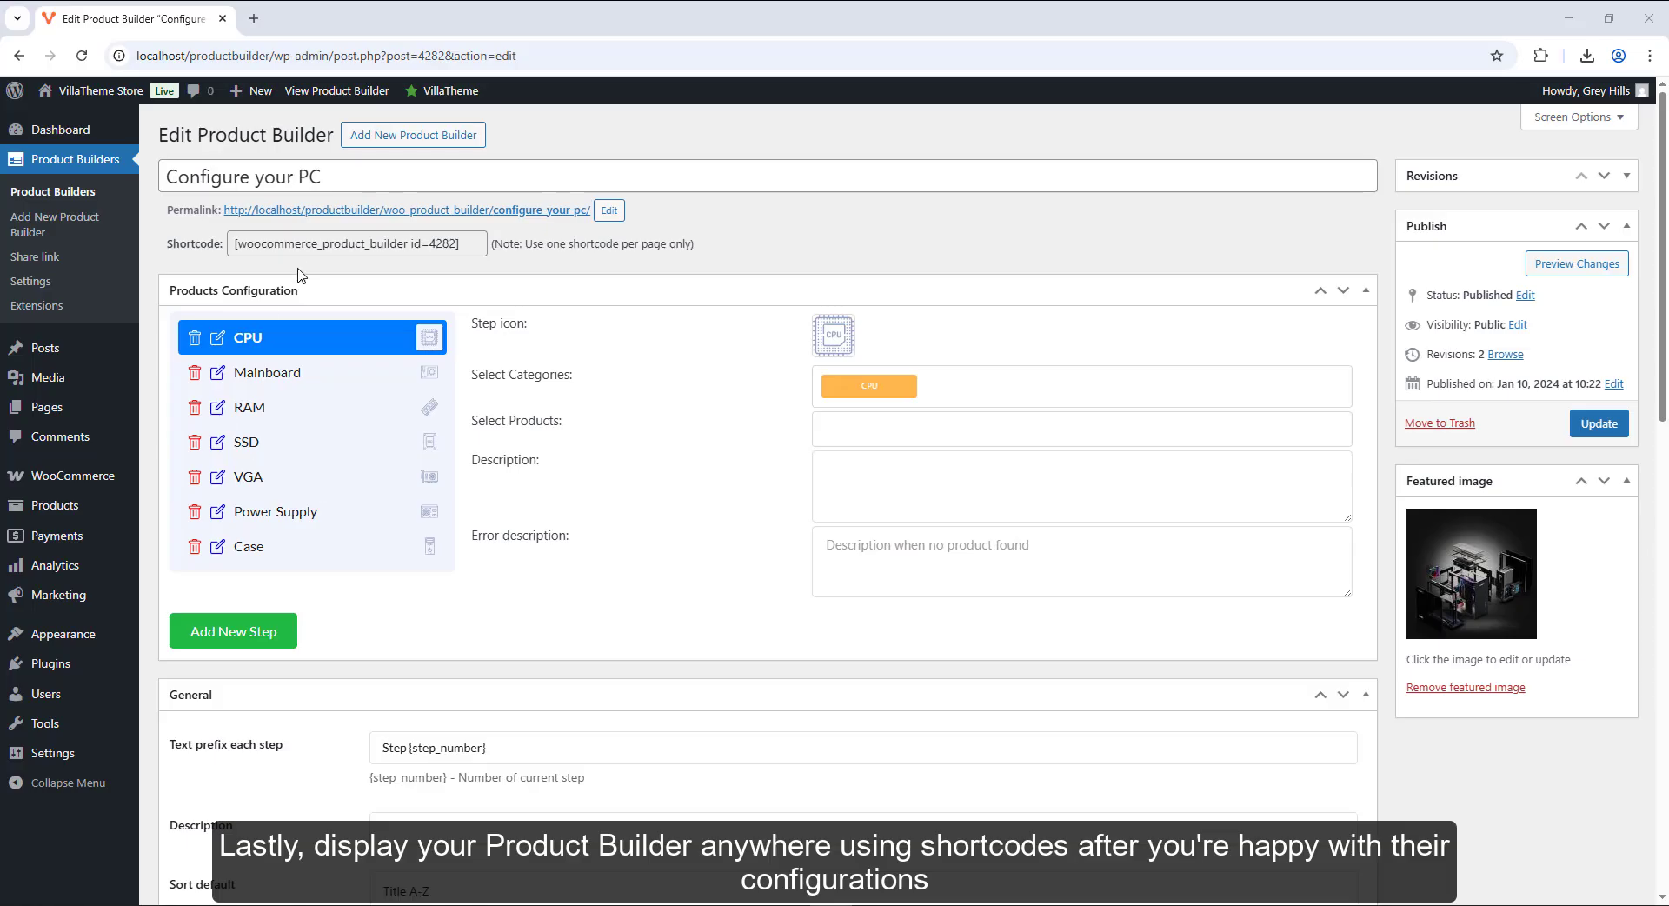
# Open the list of product builders and copy the shortcode of the Configure your PC builder
pyautogui.click(317, 246)
pyautogui.click(60, 200)
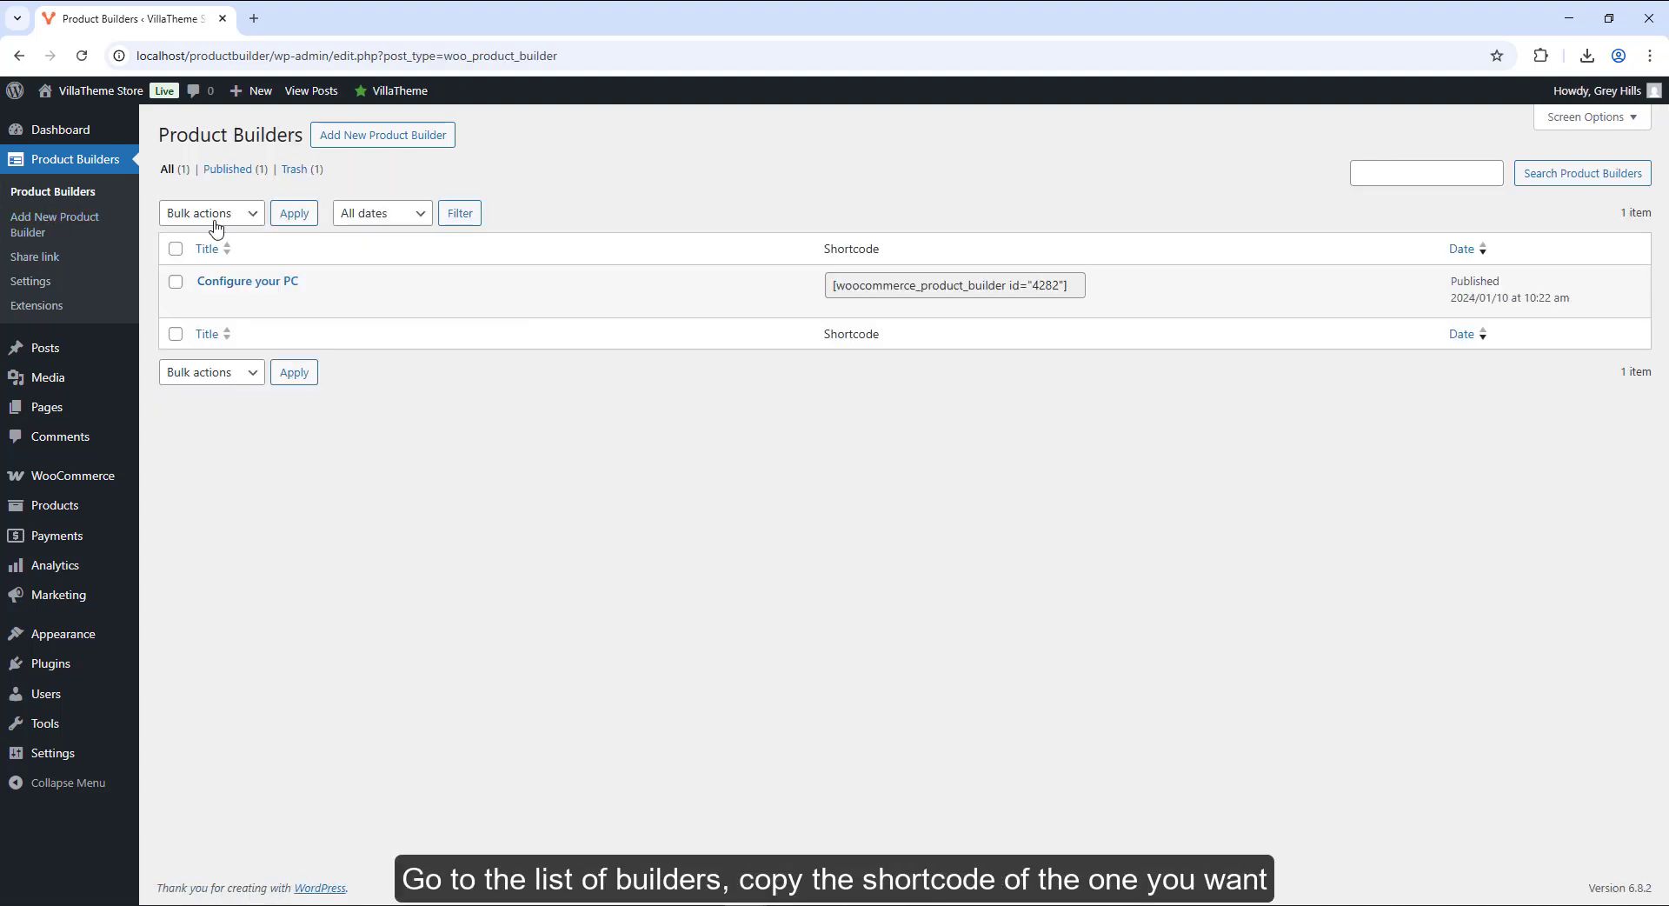
pyautogui.click(949, 283)
pyautogui.hotkey('ctrl', 'c')
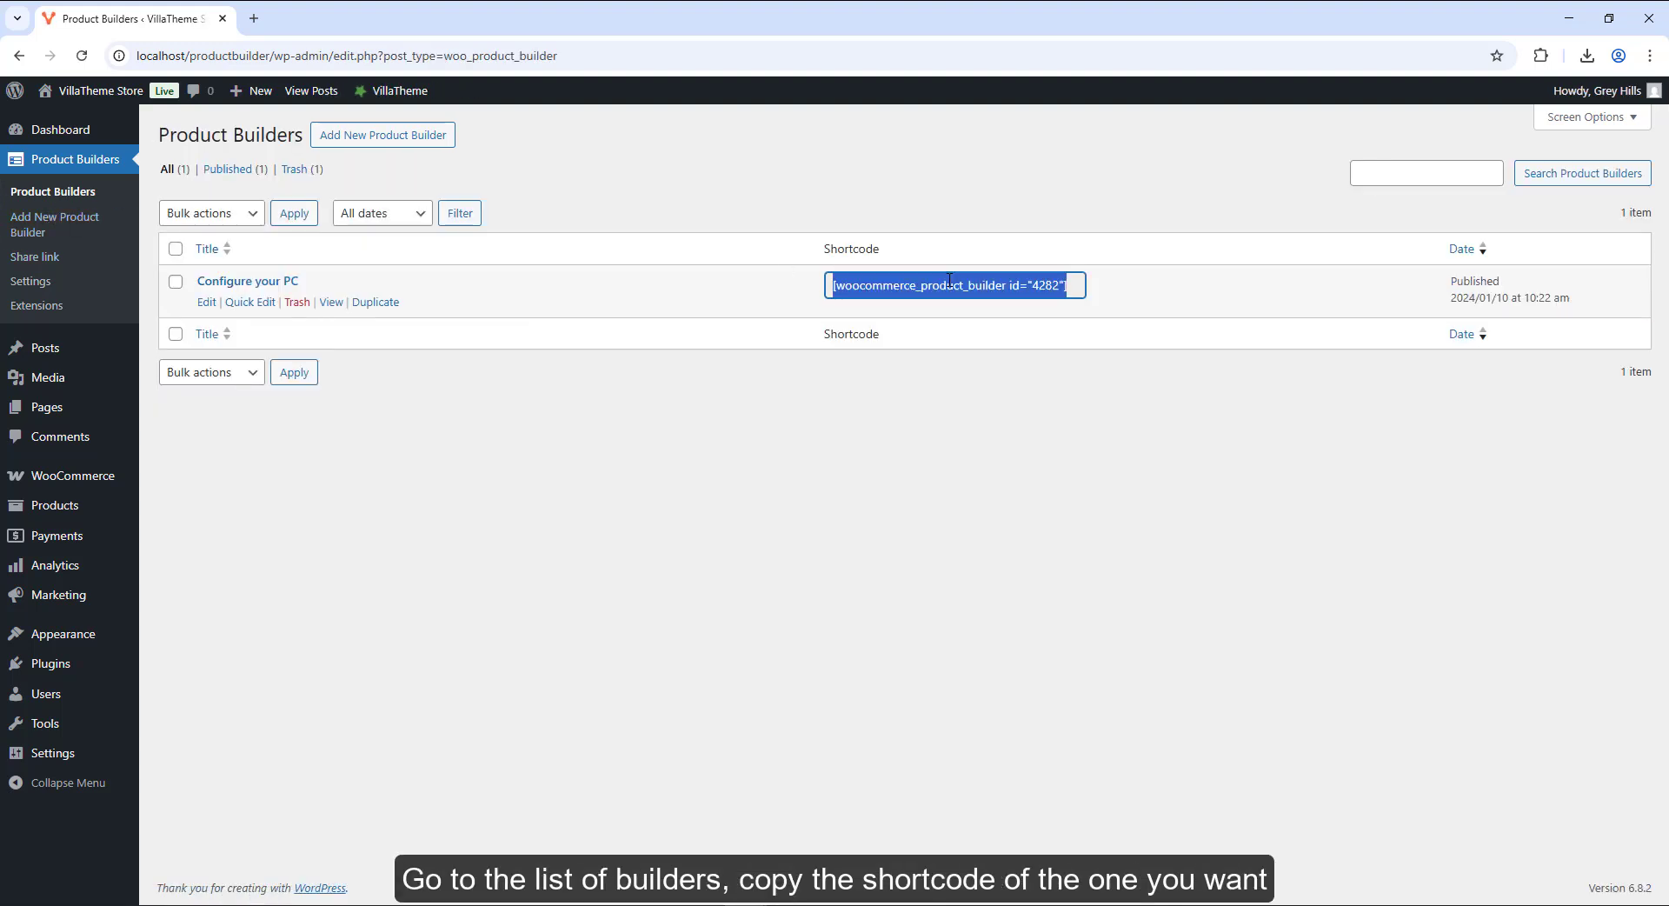
# Create a new WordPress page titled "Custom PC"
pyautogui.moveTo(52, 408)
pyautogui.click(171, 434)
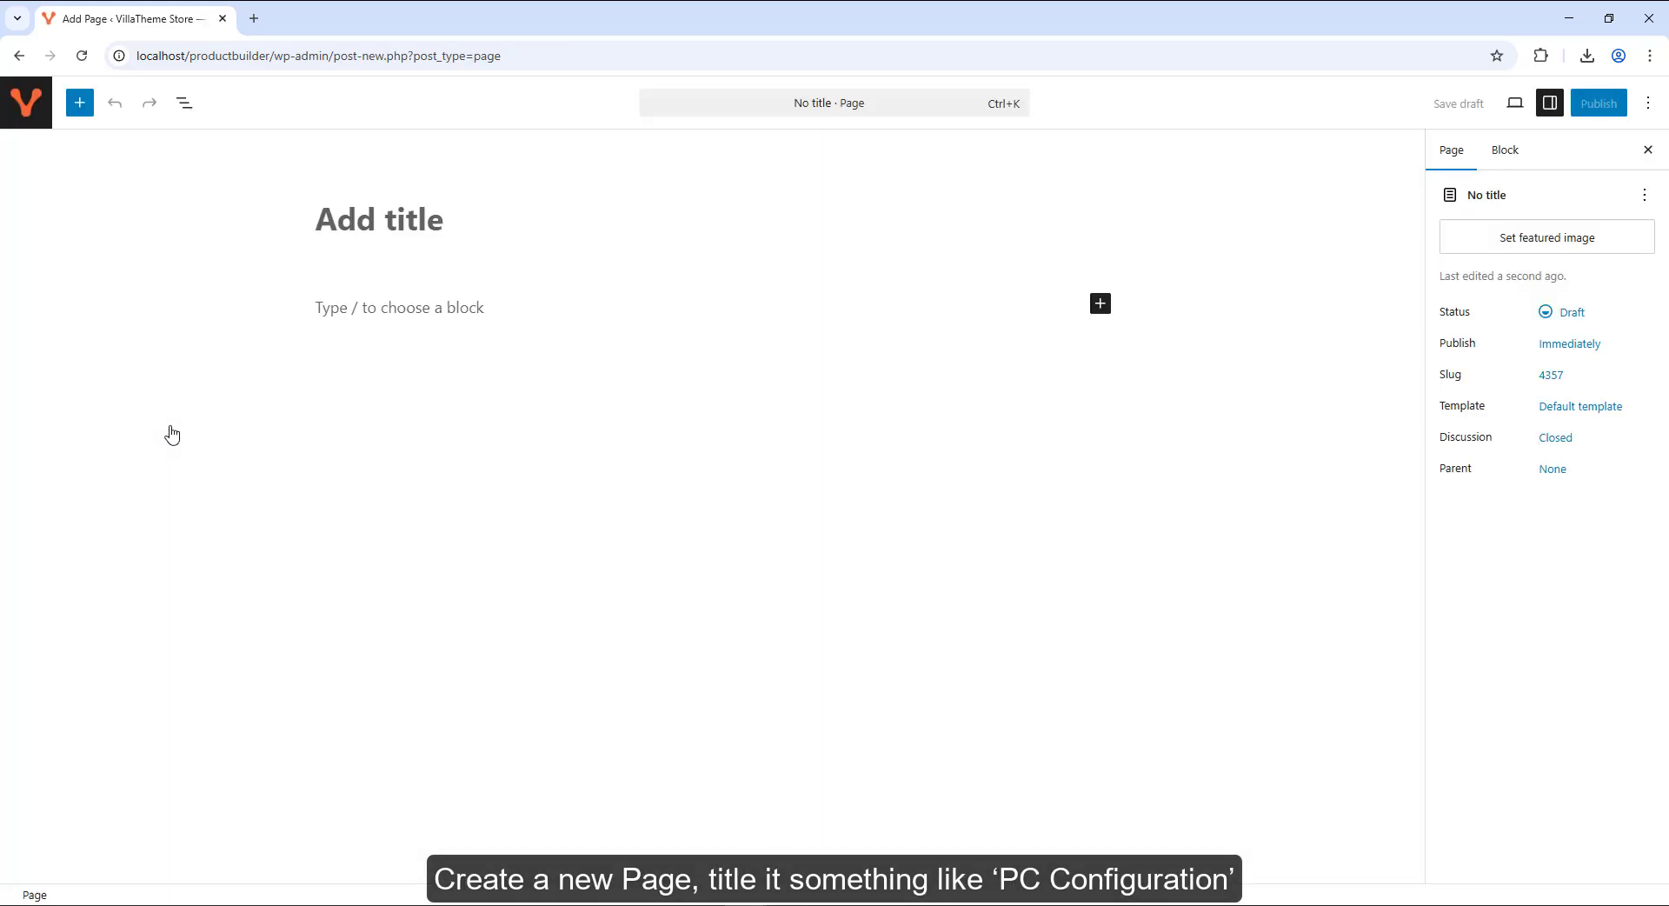
pyautogui.write('Custom PC')
# Add a Shortcode block to the page content and paste [woocommerce_product_builder id="4282"] into it
pyautogui.click(385, 308)
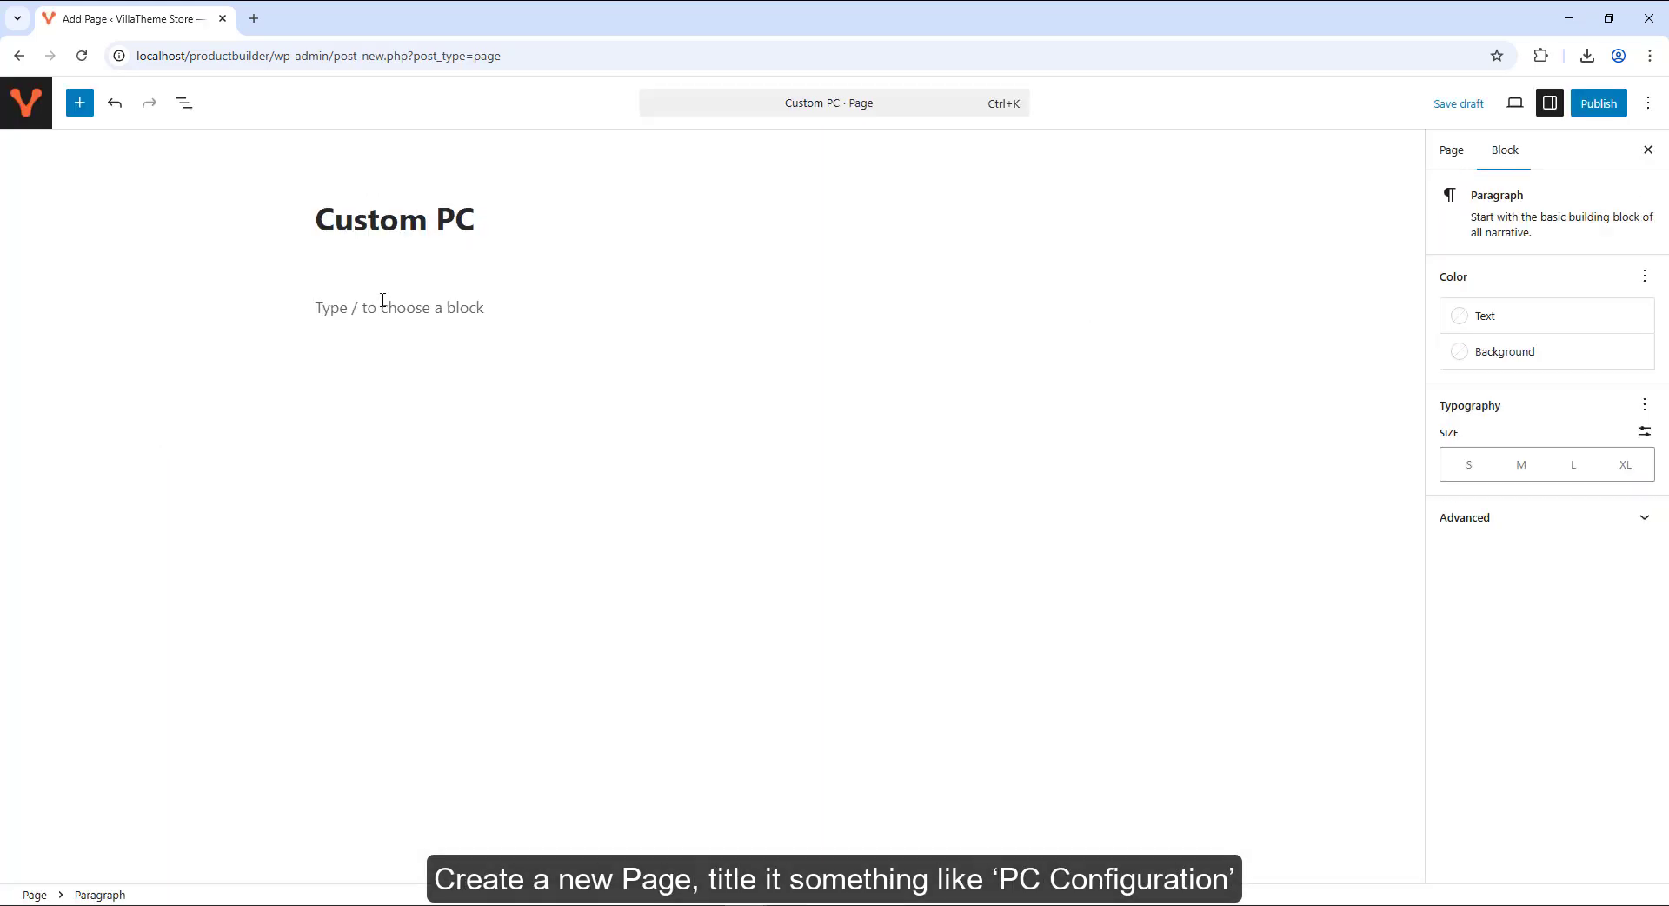
pyautogui.write('/s')
pyautogui.click(382, 377)
pyautogui.hotkey('ctrl', 'v')
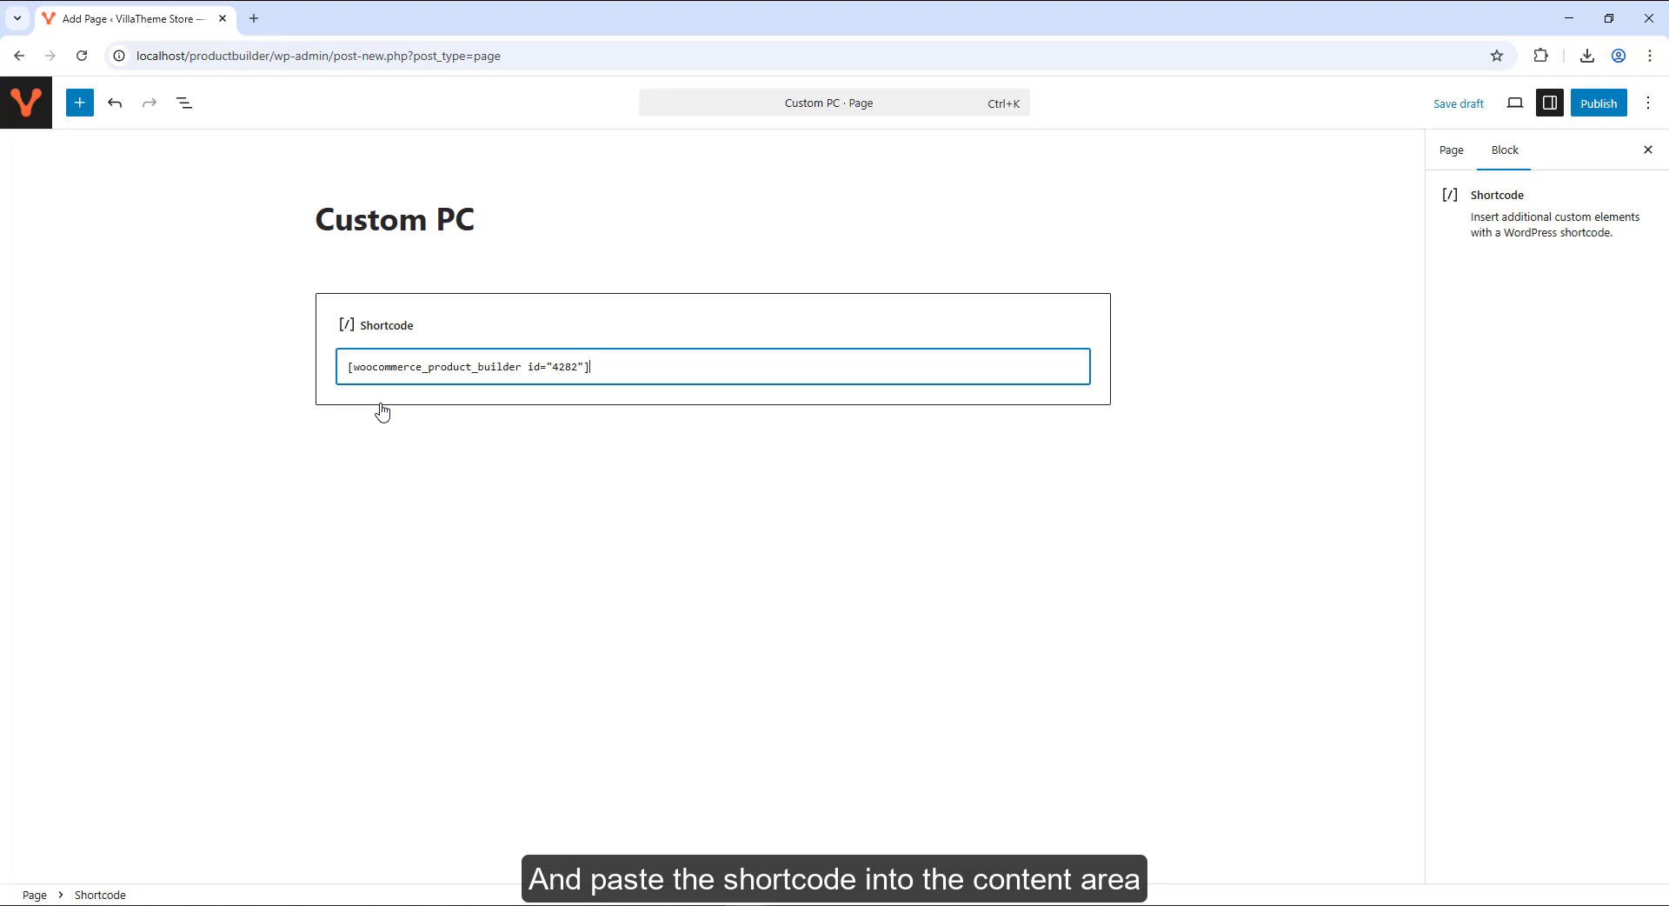
# Publish the Custom PC page and view its builder on the storefront
pyautogui.click(1597, 103)
pyautogui.click(1591, 105)
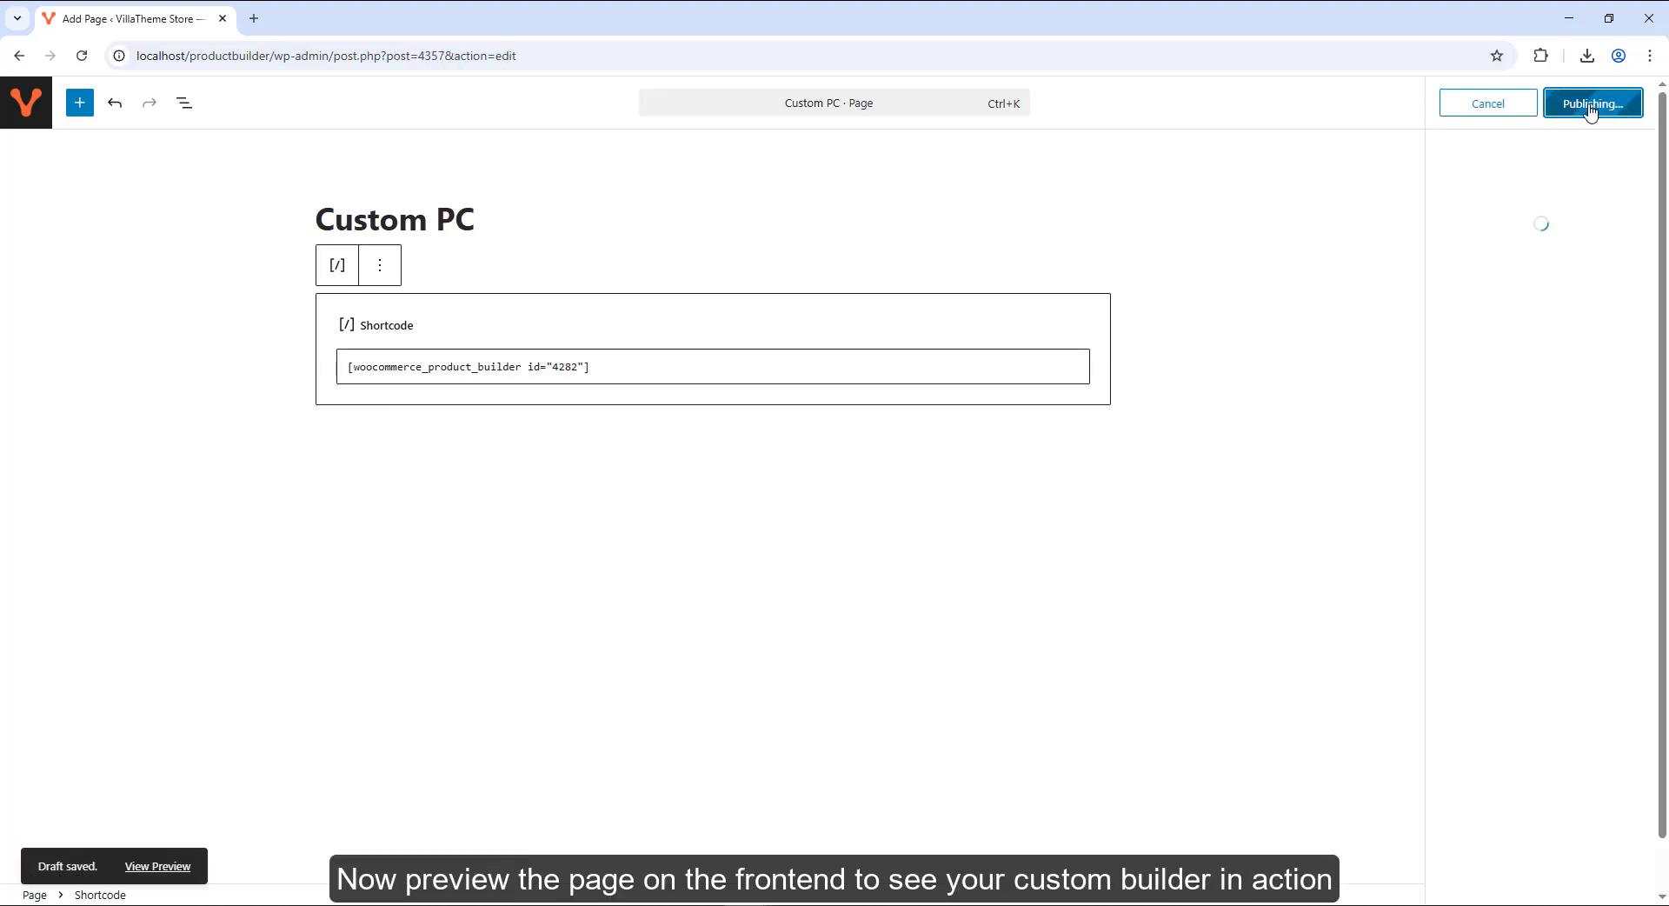
pyautogui.click(1487, 297)
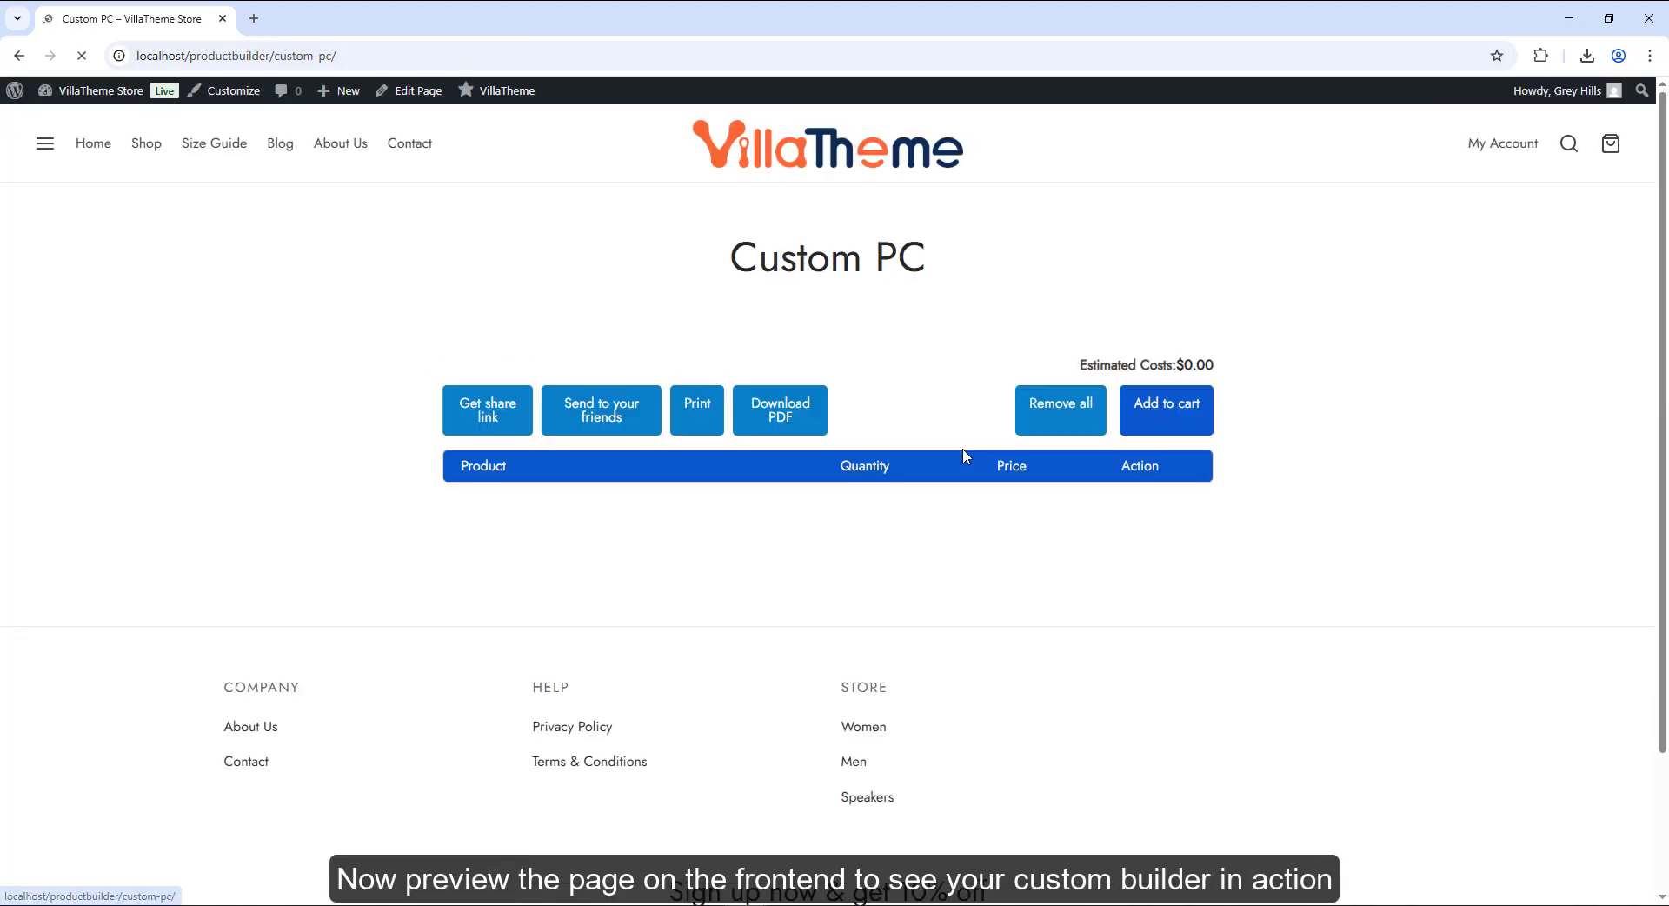
pyautogui.scroll(-1, 1391, 475)
pyautogui.scroll(-6, 1392, 474)
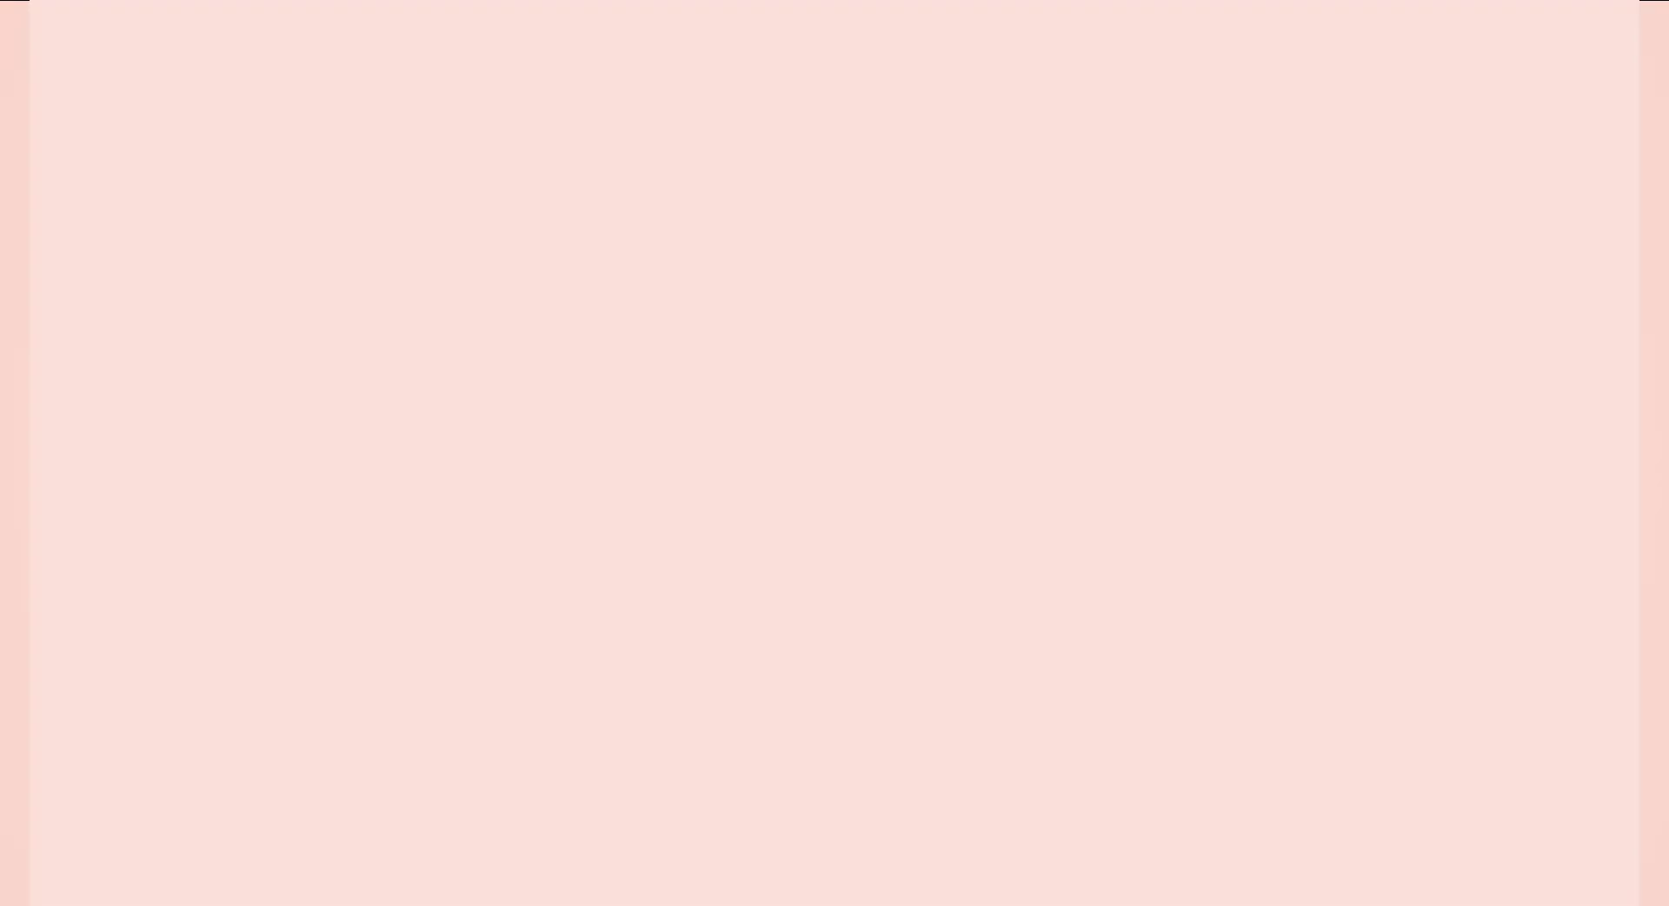